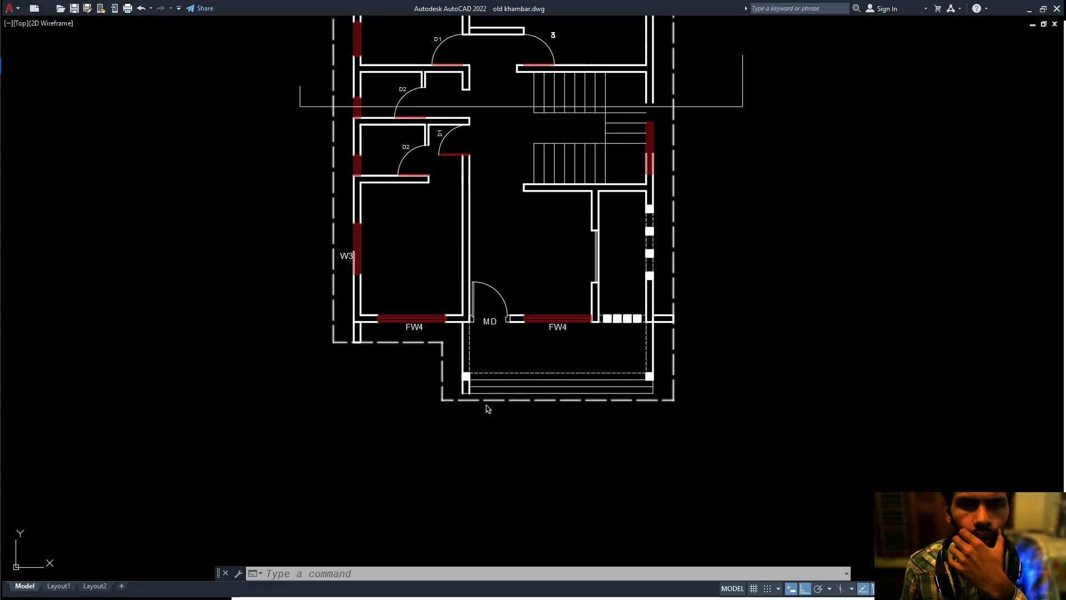
Examine the floor plan's walls, windows, doors, staircase and front porch.
middle_drag(646, 329, 550, 422)
middle_drag(822, 150, 469, 355)
scroll(468, 355, down, 1)
middle_drag(382, 91, 390, 212)
middle_drag(545, 216, 571, 173)
mouse_move(351, 281)
middle_down()
mouse_move(483, 258)
mouse_move(511, 221)
middle_up()
middle_drag(443, 258, 474, 208)
scroll(474, 208, down, 2)
middle_drag(443, 298, 478, 238)
scroll(406, 345, up, 2)
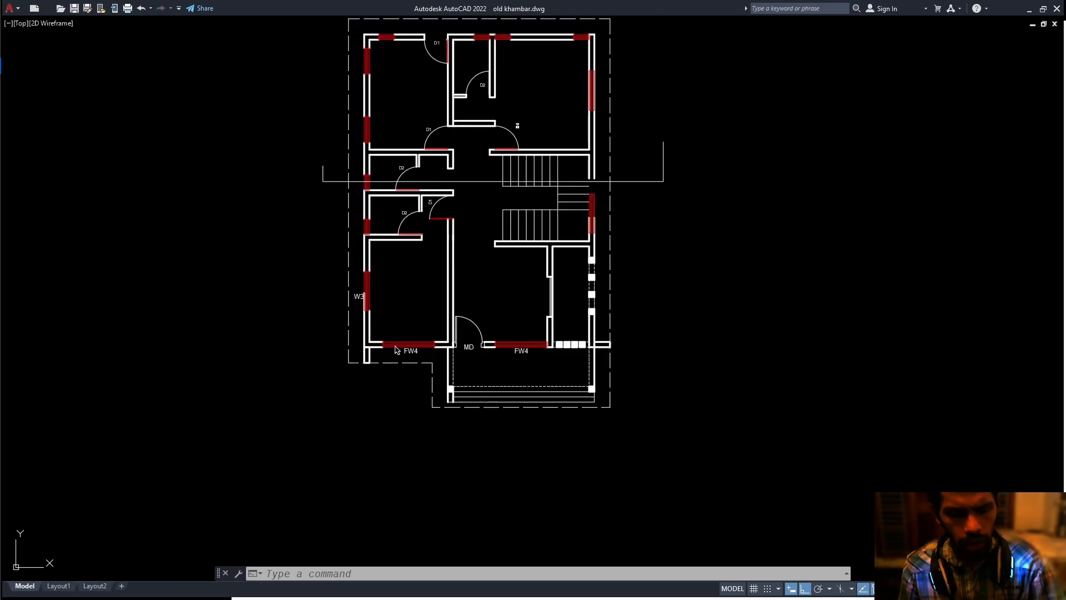
middle_drag(410, 316, 412, 349)
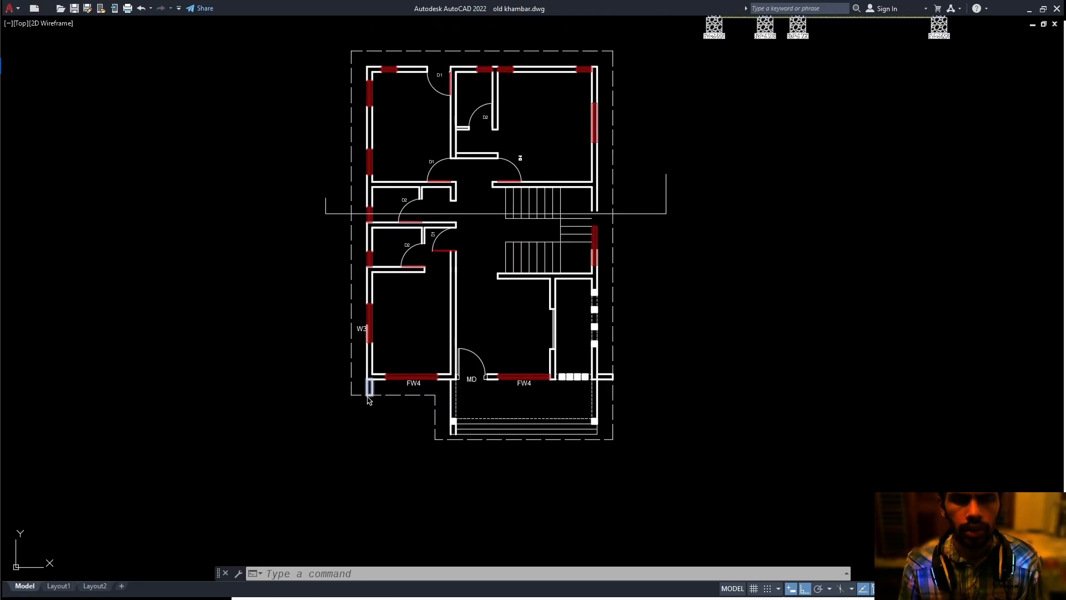
text(m2p)
key(Return)
key(Escape)
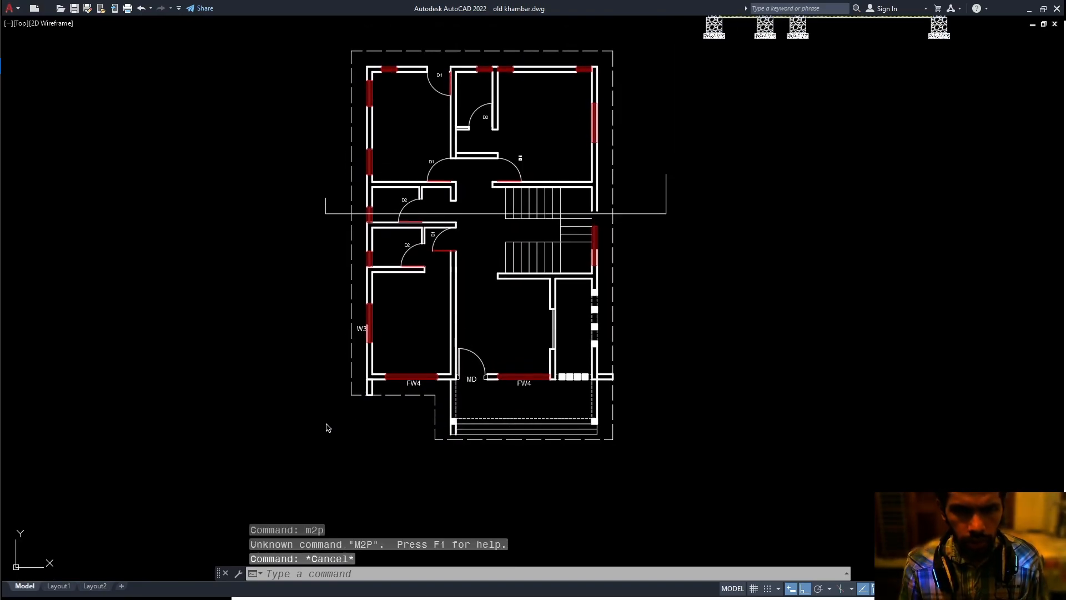
Draw vertical construction lines through the dashed overhang's front-left corner and both faces of the left outer wall's front end.
middle_drag(321, 355, 313, 411)
text(XL)
key(Return)
text(V)
key(Return)
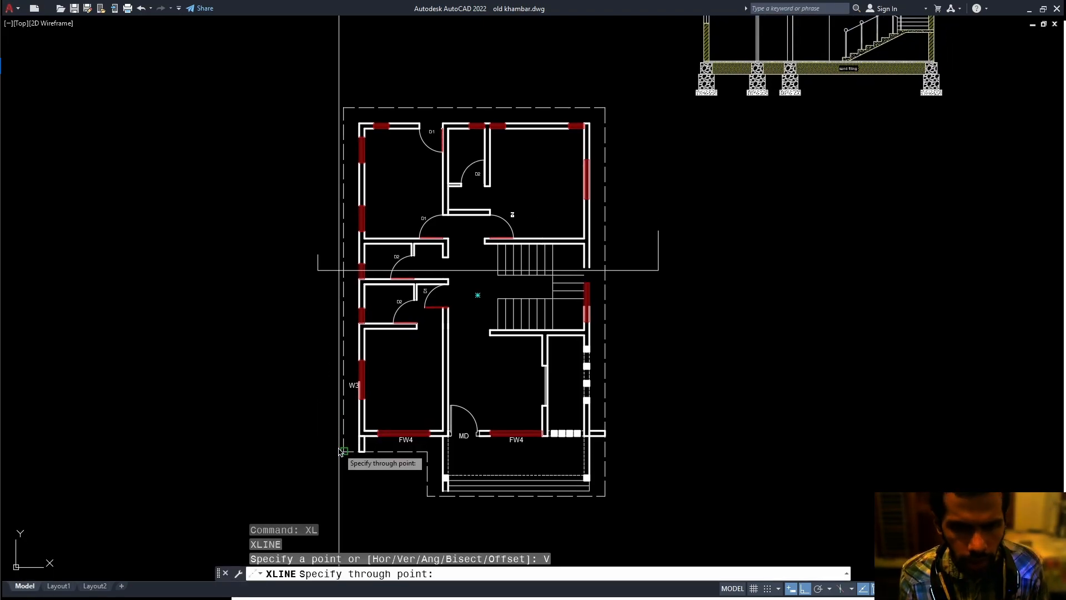
click(343, 451)
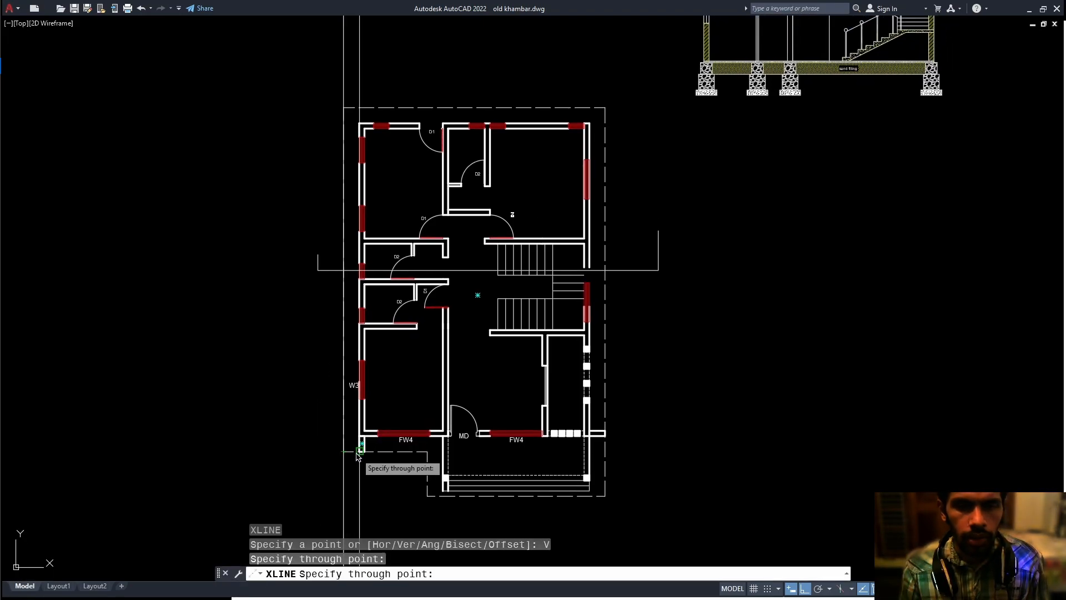
scroll(358, 456, up, 3)
click(359, 440)
click(374, 440)
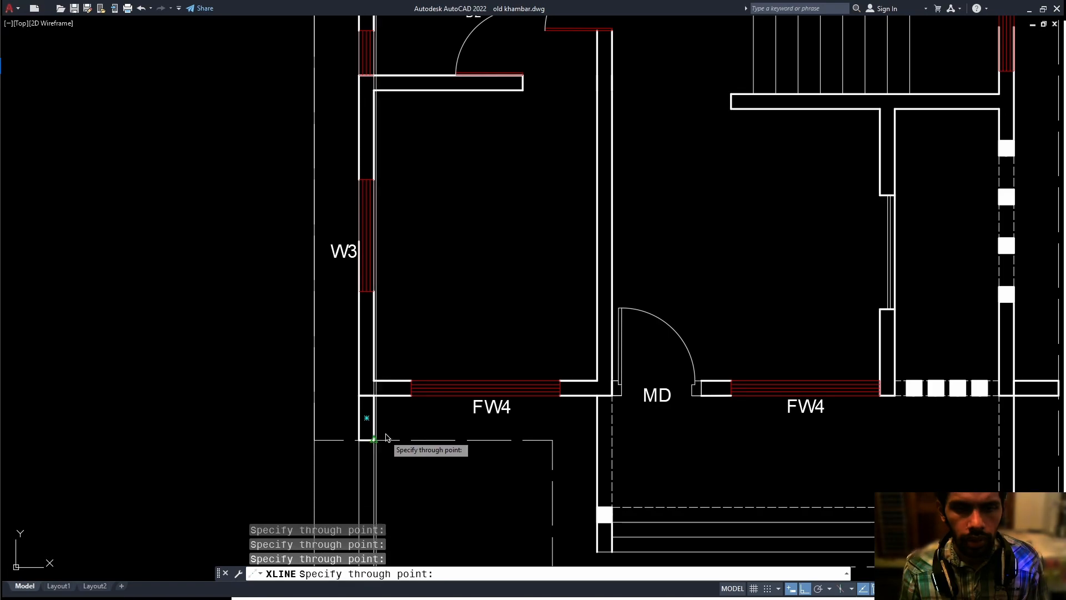
Add vertical construction lines through the left edge of the left FW4 window and the stepped corner of the dashed overhang.
click(411, 395)
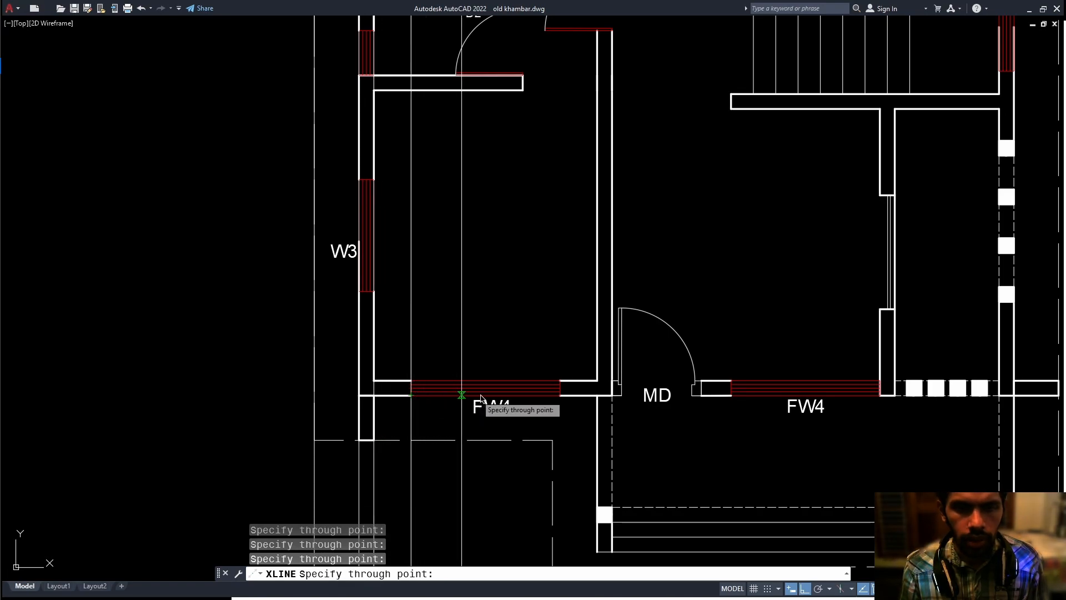
click(557, 395)
middle_drag(582, 421, 468, 348)
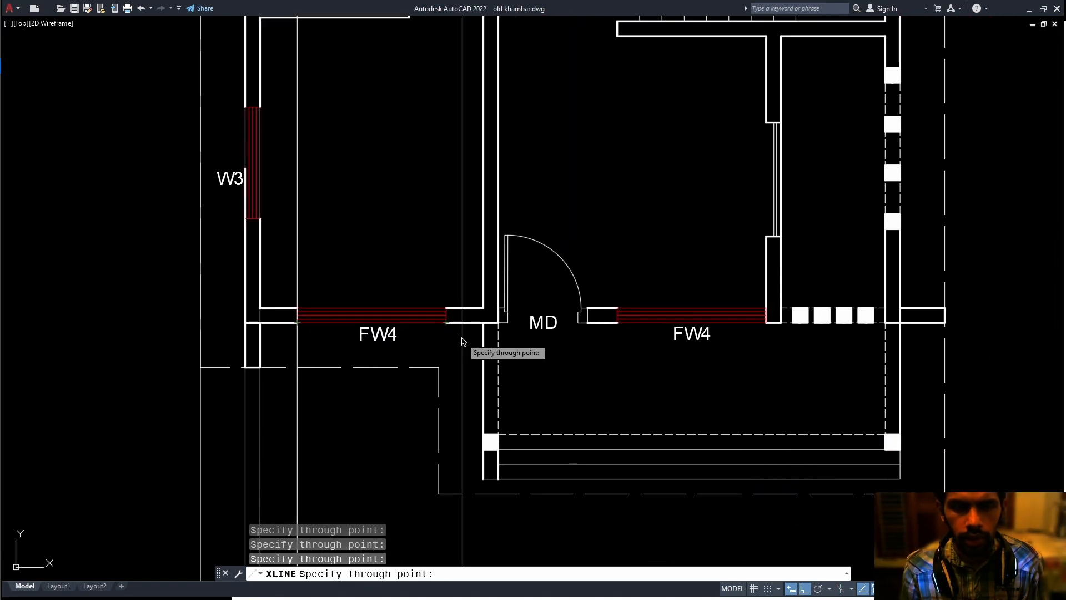
click(440, 367)
middle_drag(481, 483, 448, 429)
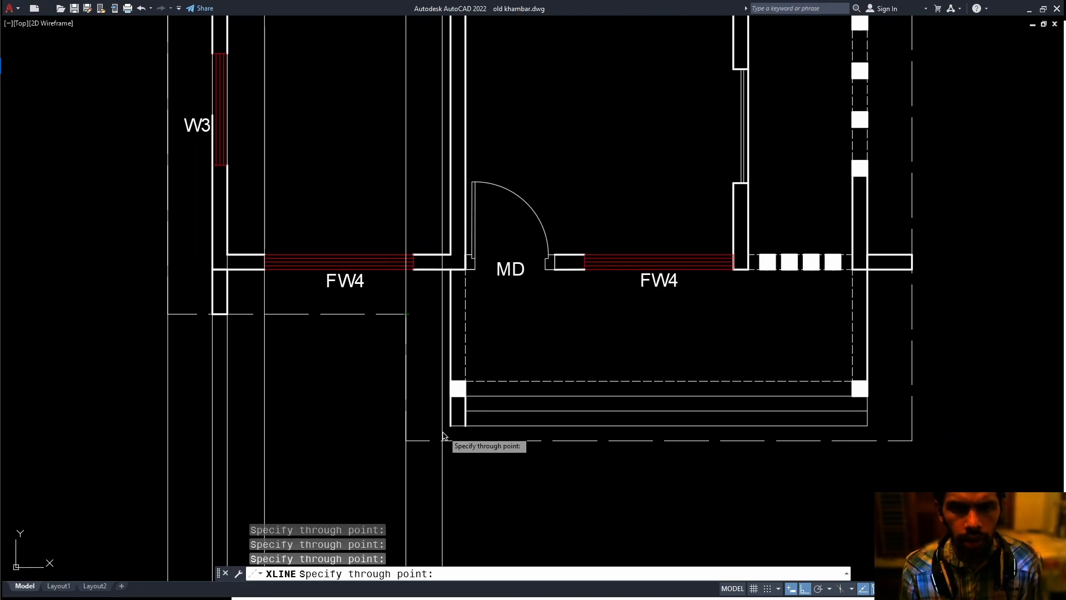
Add vertical construction lines through both faces of the porch's left wall, the MD door's right jamb and both edges of the right FW4 window.
click(451, 425)
click(465, 426)
click(545, 269)
click(555, 269)
click(585, 269)
click(734, 271)
Add vertical construction lines through the first two small front pillars, the right wall's inner face and the outer end of the wall projection.
scroll(770, 277, up, 3)
click(742, 257)
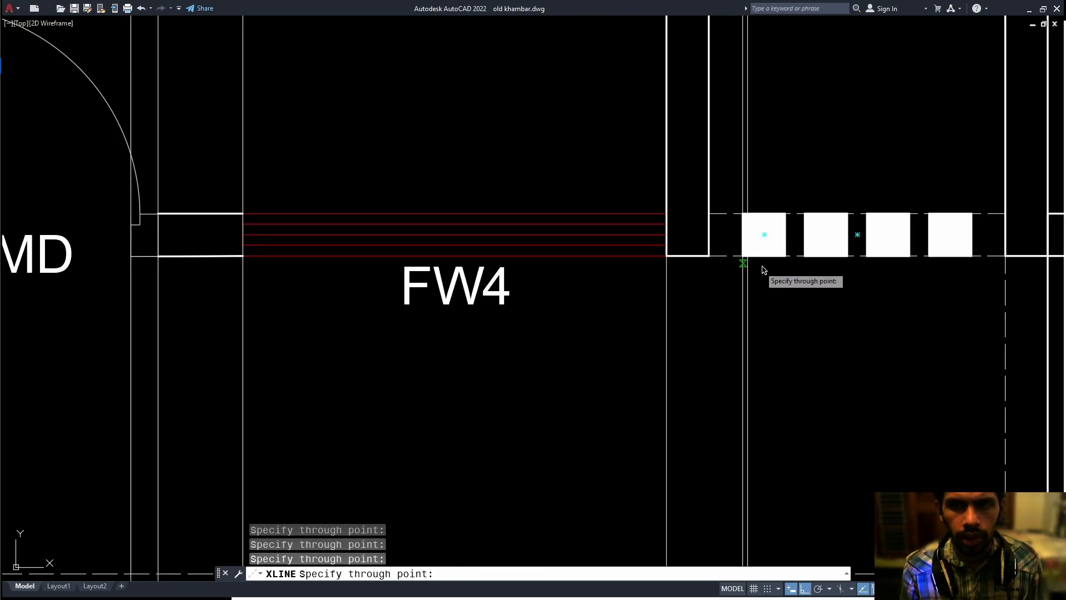
click(807, 257)
middle_drag(932, 262, 637, 282)
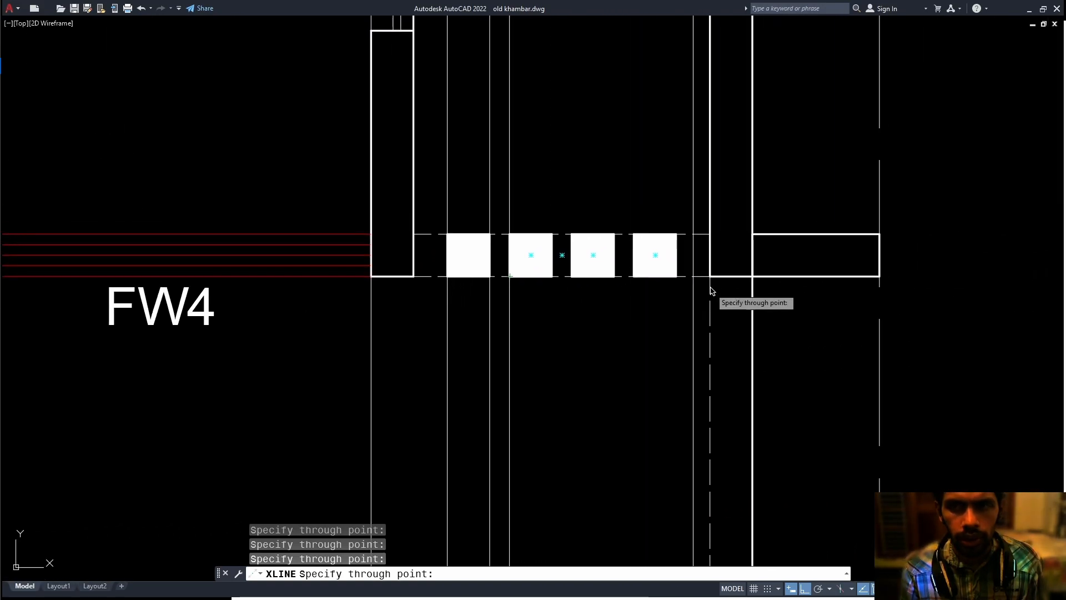
click(710, 277)
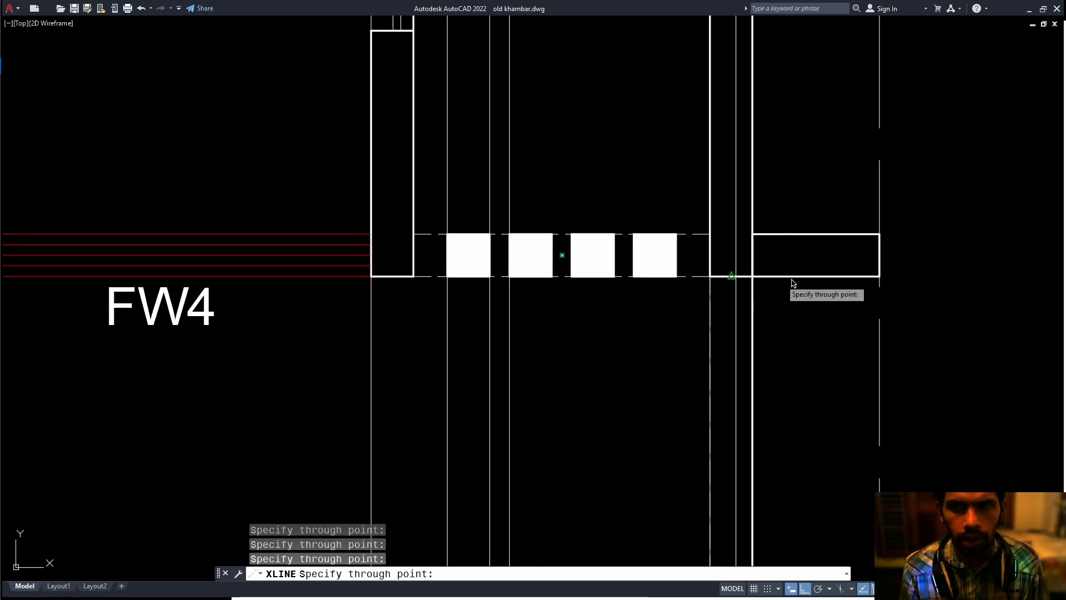
click(878, 276)
scroll(879, 275, down, 8)
key(Escape)
key(Escape)
Draw horizontal construction lines from the section through the bottom and top of the plinth masonry.
scroll(643, 311, up, 6)
text(xl)
key(Return)
text(h)
key(Return)
scroll(638, 350, down, 2)
scroll(687, 355, up, 4)
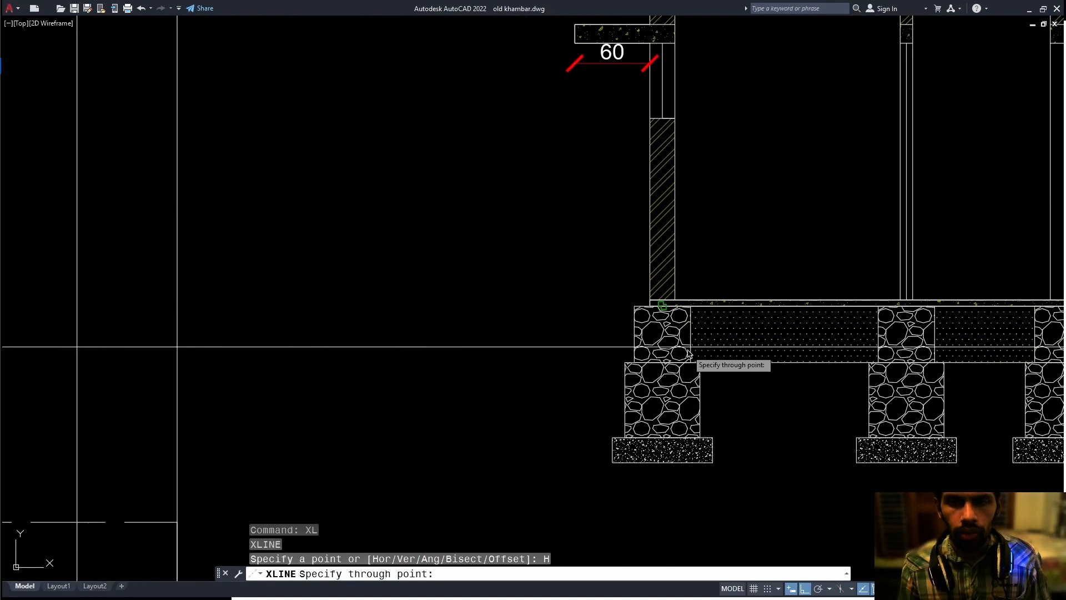
click(690, 362)
click(650, 306)
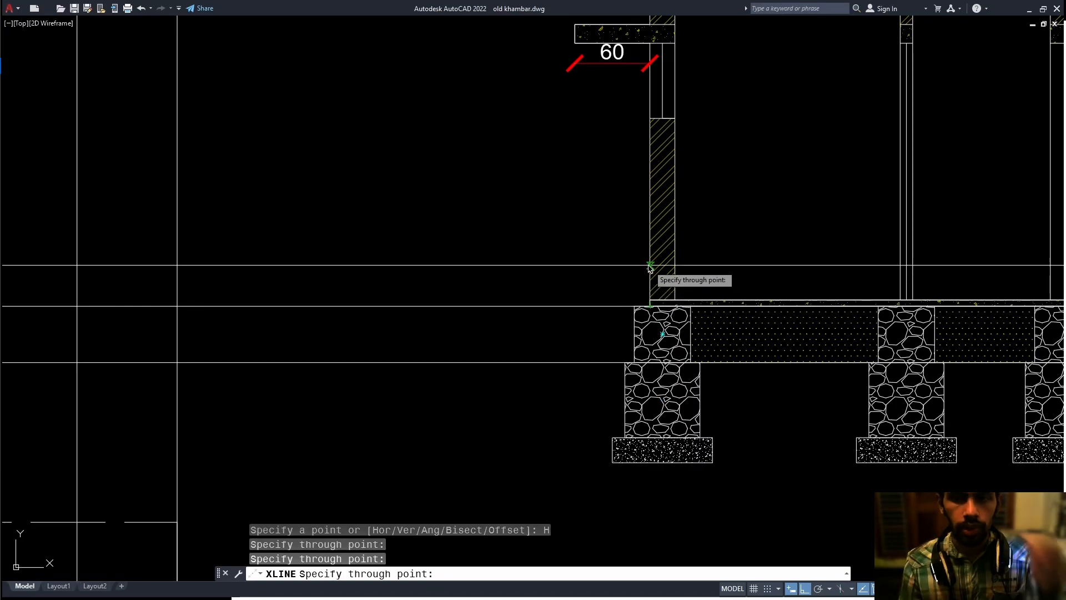
Add horizontal construction lines through the bottom and top edges of the section's lower sunshade.
scroll(648, 310, down, 3)
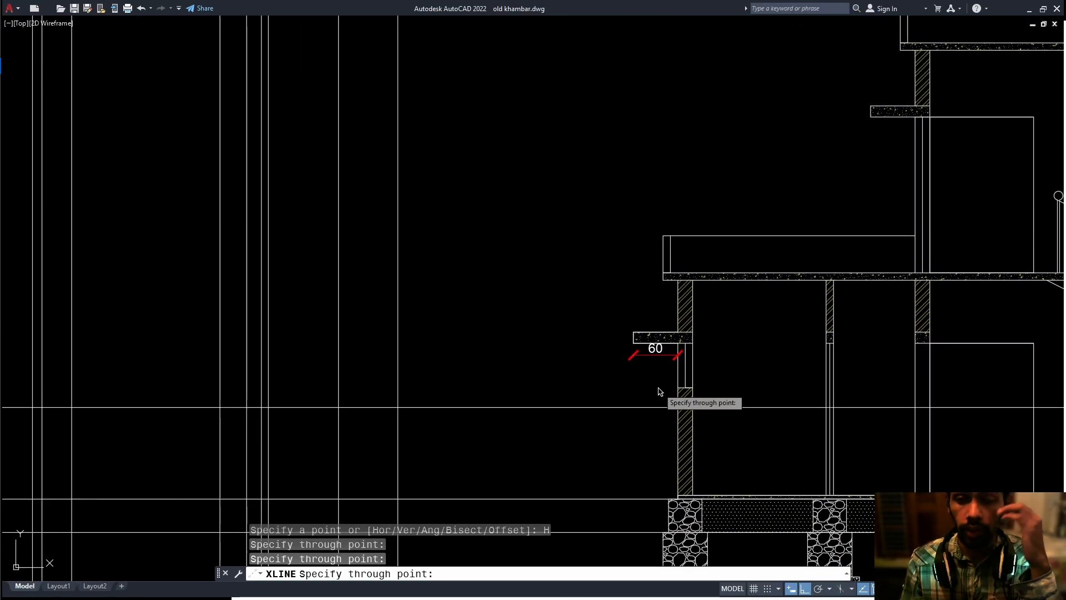
click(635, 343)
click(637, 333)
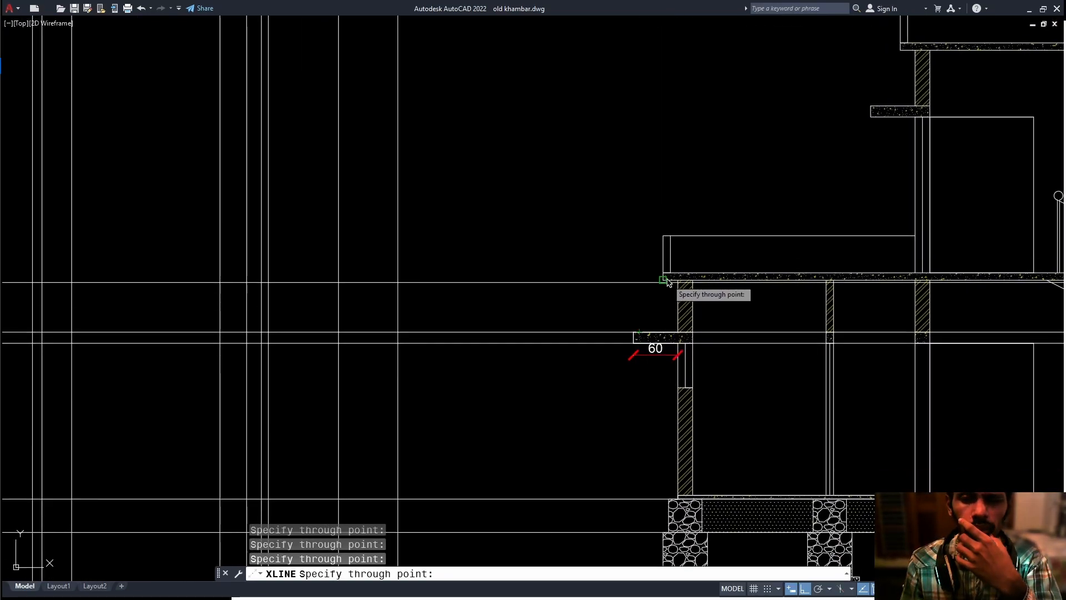
Add horizontal construction lines at the first-floor slab's underside and the parapet's top, and erase the stray line through the slab.
scroll(665, 290, up, 3)
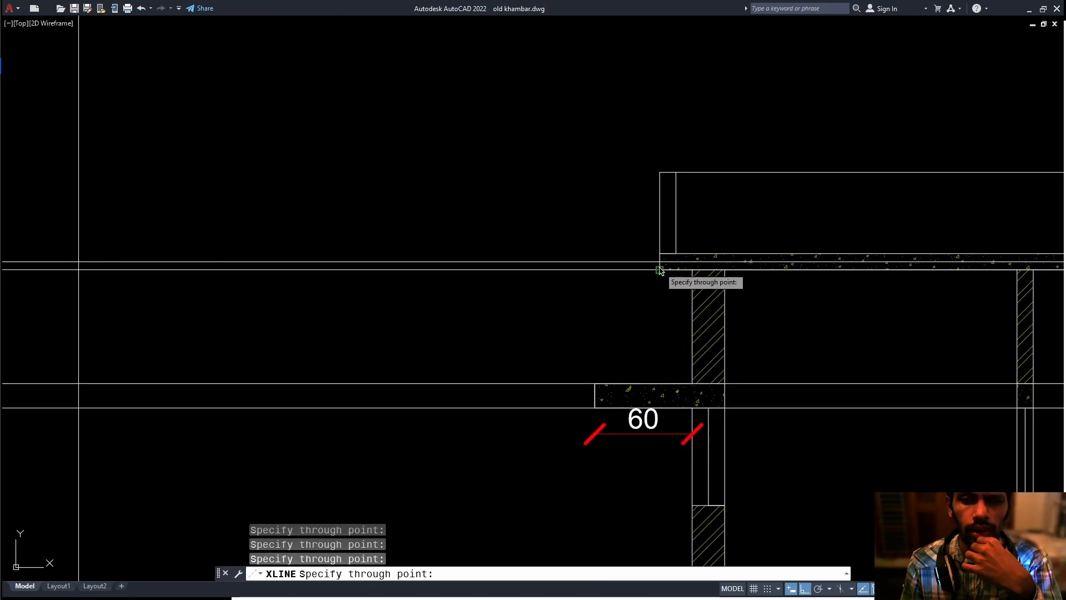
click(659, 172)
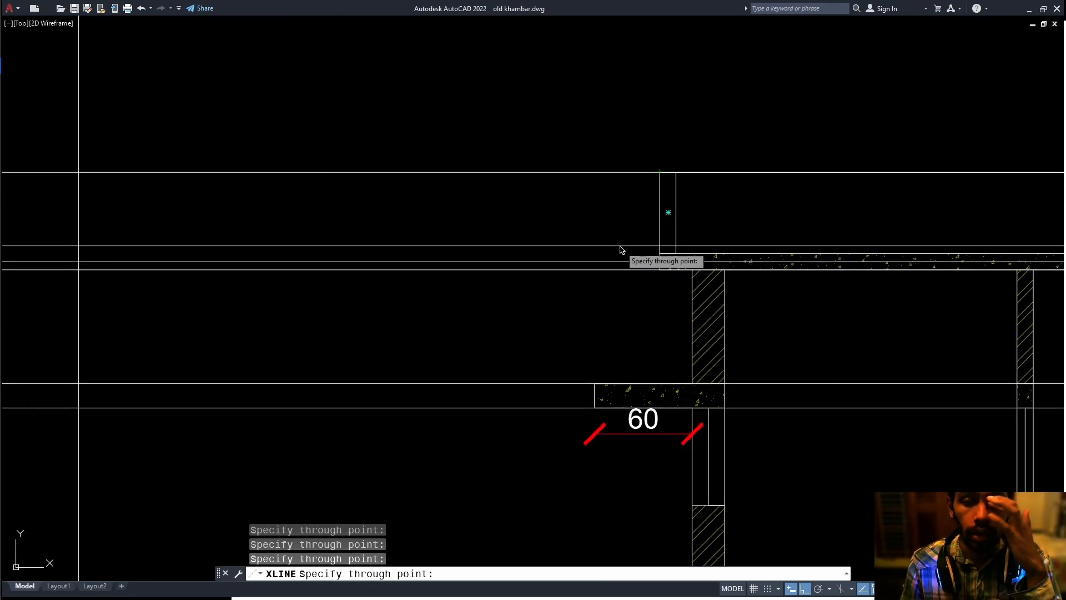
key(Escape)
click(614, 261)
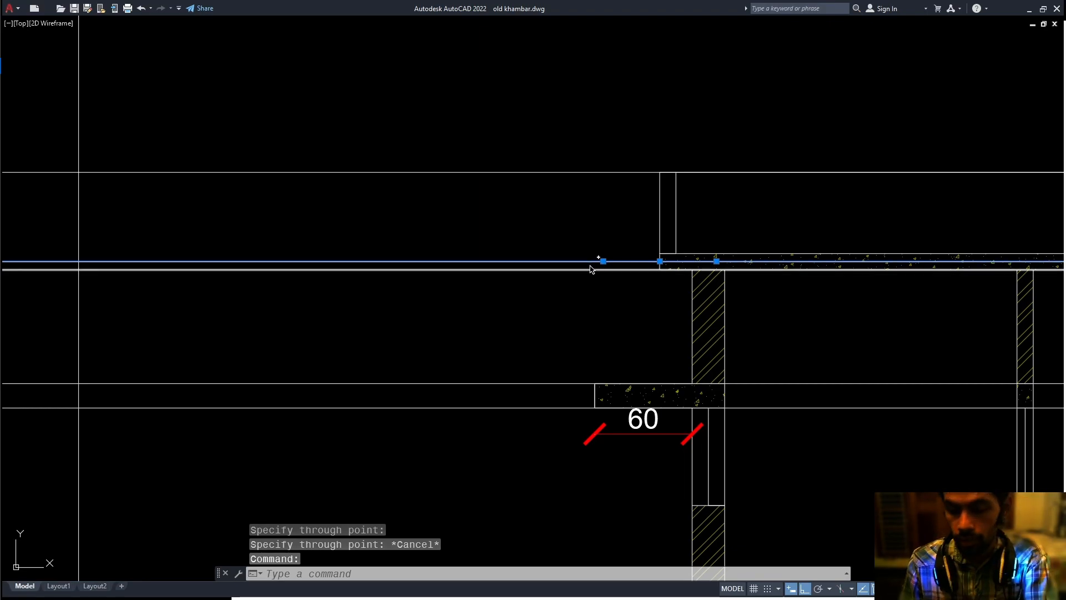
key(Delete)
Examine the grid of construction lines projected from the floor plan and the section.
scroll(588, 272, down, 6)
middle_drag(580, 252, 602, 142)
scroll(514, 225, down, 1)
middle_drag(490, 259, 500, 263)
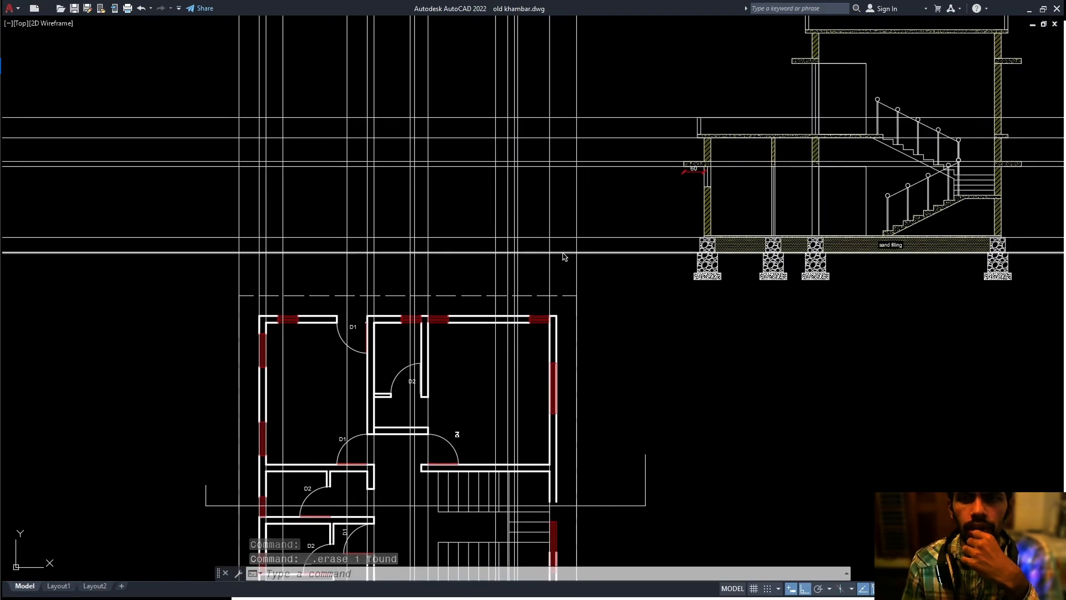
scroll(251, 325, down, 3)
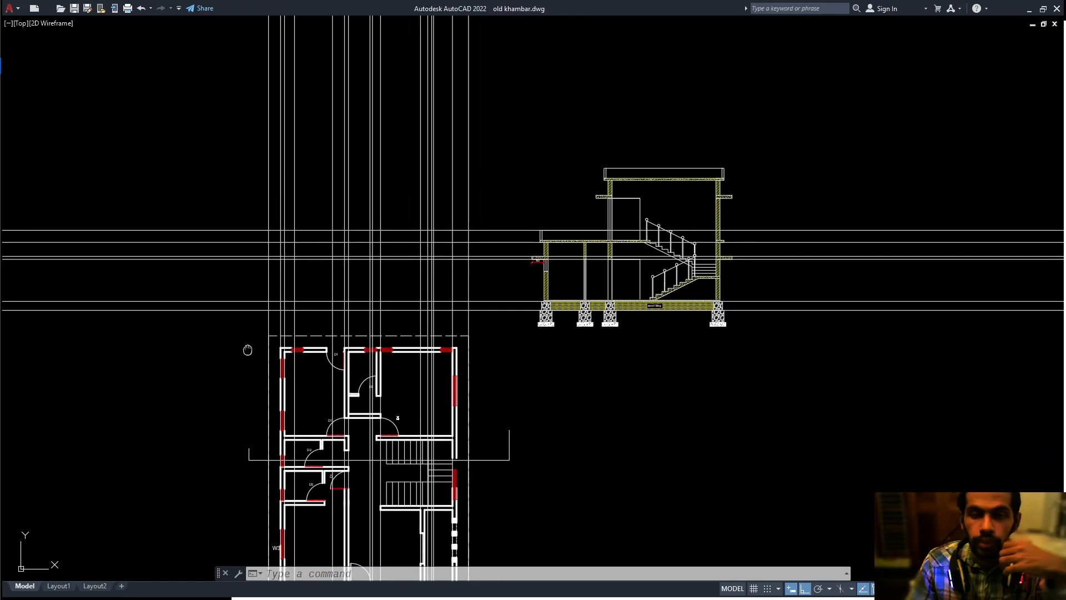
scroll(255, 328, up, 2)
scroll(261, 333, down, 2)
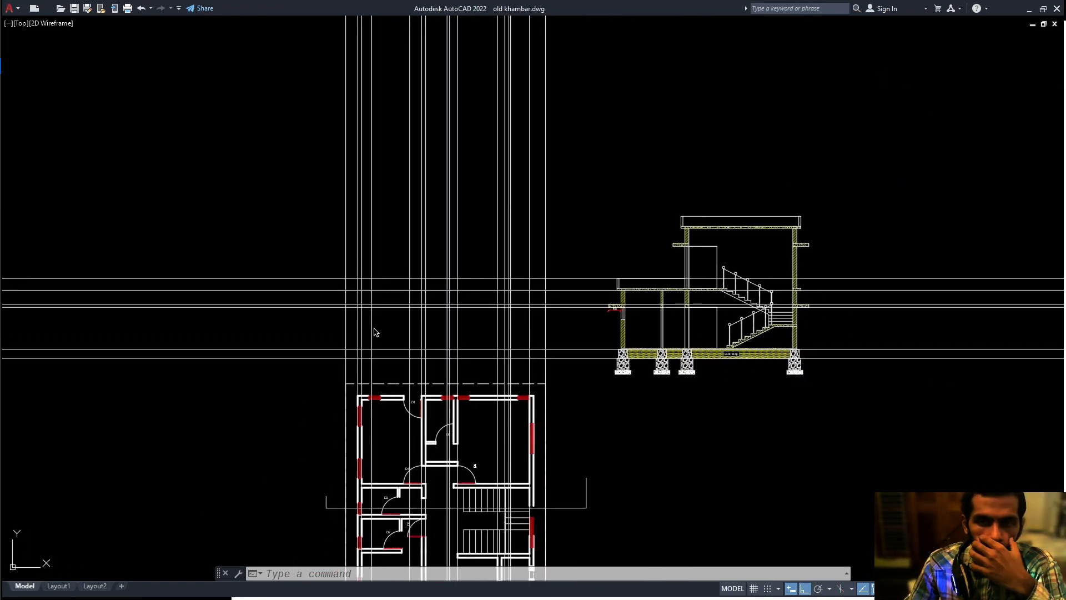
scroll(390, 306, up, 1)
scroll(390, 306, up, 2)
middle_drag(290, 335, 266, 286)
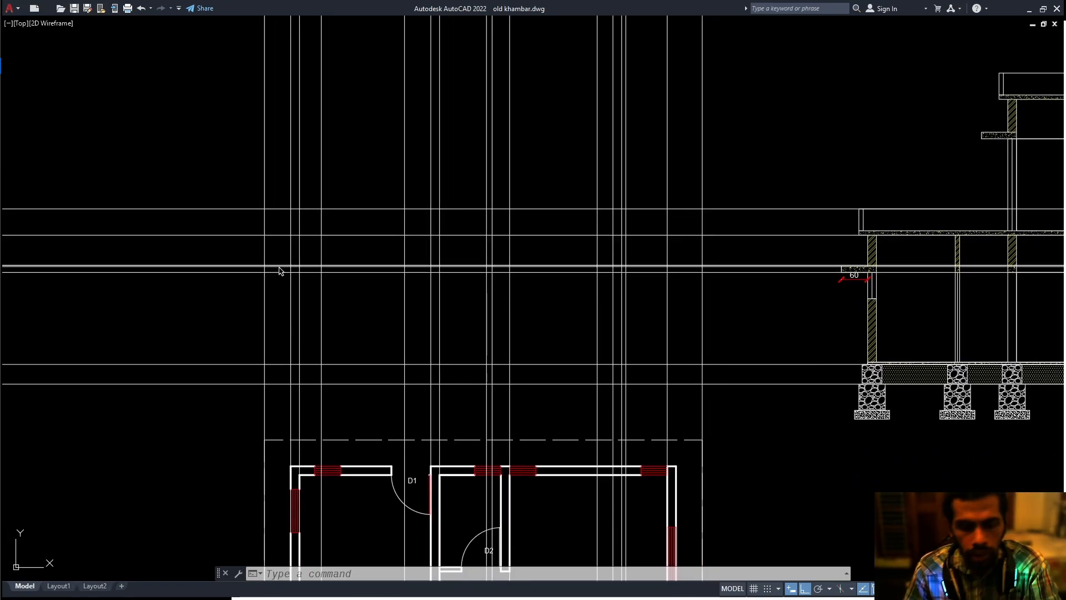
text(rec)
key(Return)
scroll(280, 272, up, 4)
key(Escape)
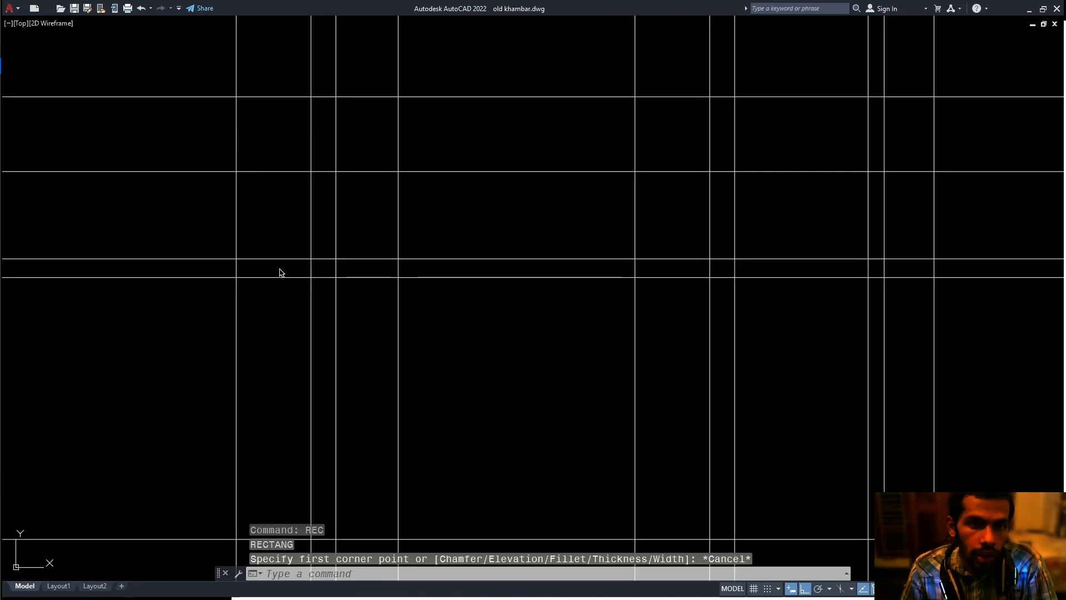
Draw a rectangle for the sunshade's projecting end, between the outer wall line and the overhang line across the sunshade's thickness.
text(rec)
key(Return)
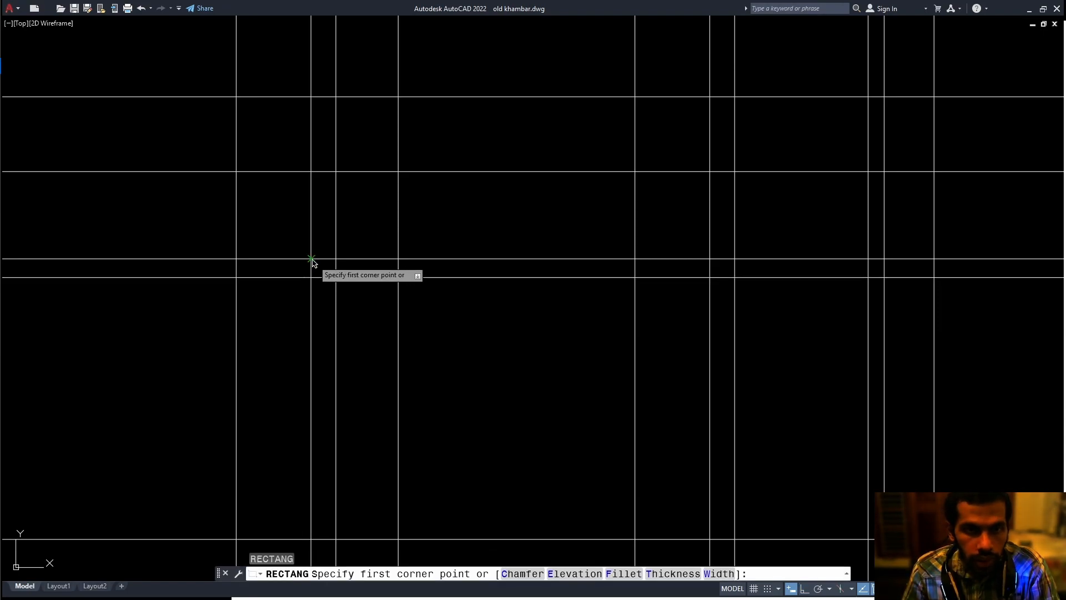
click(311, 259)
key(Escape)
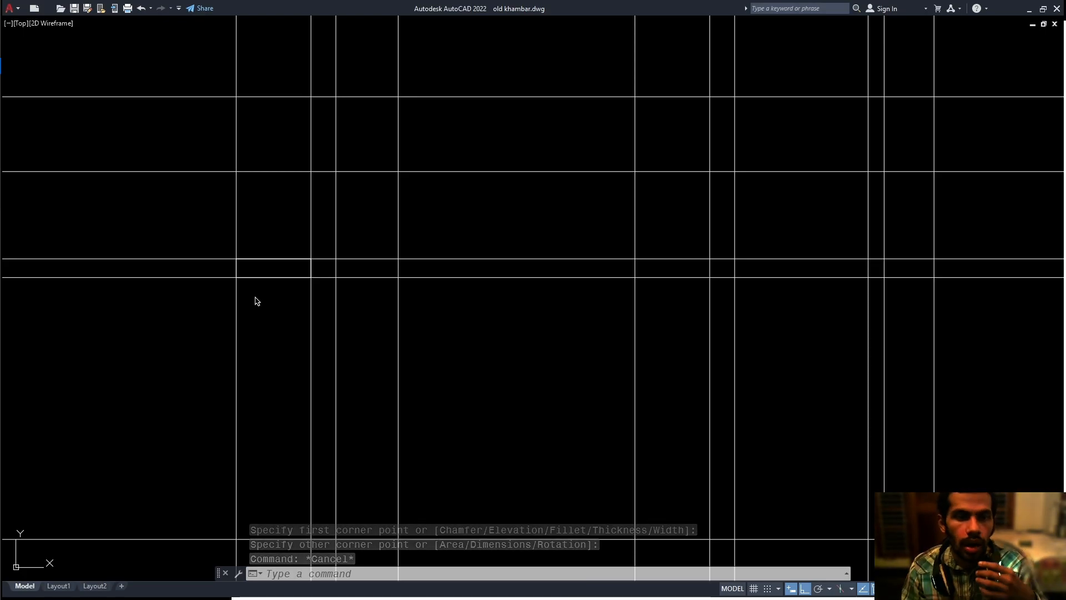
Erase the leftmost vertical construction line, which runs through the overhang's edge.
middle_drag(259, 317, 236, 299)
scroll(282, 295, down, 3)
click(271, 303)
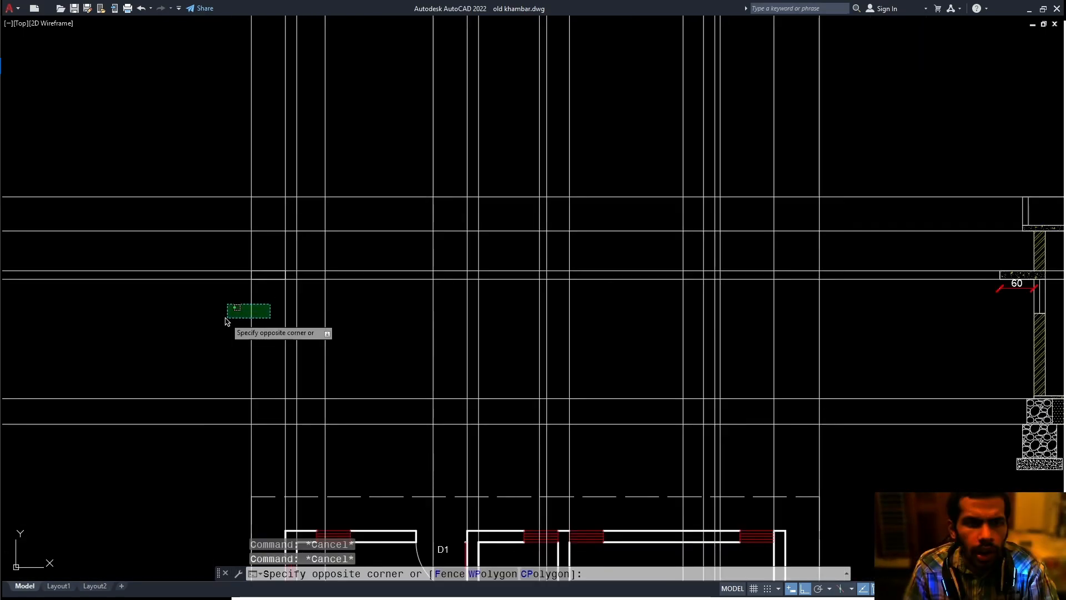
click(224, 318)
key(Delete)
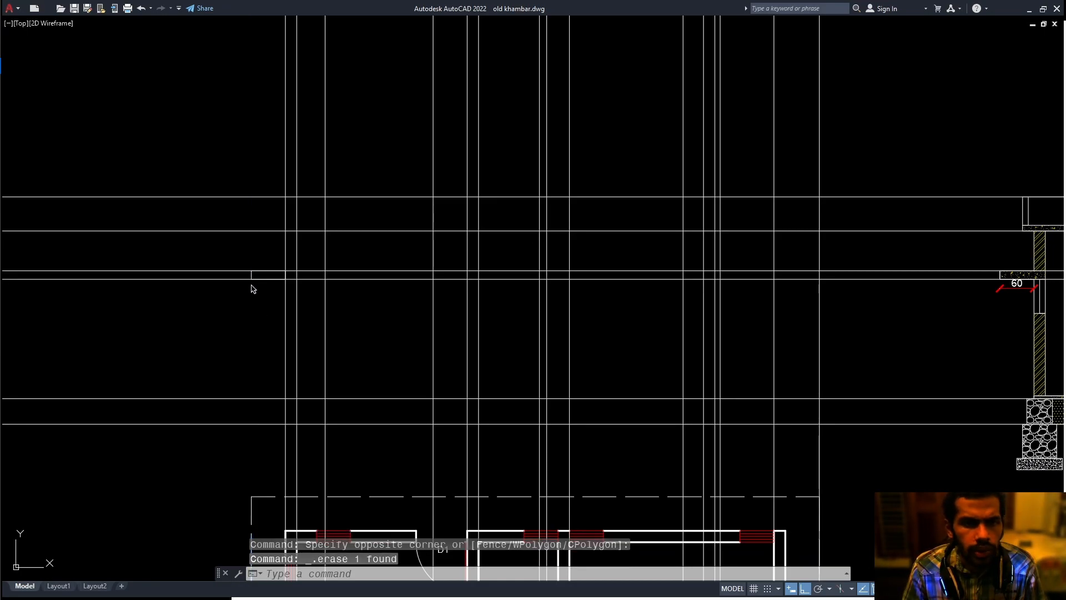
Trim the horizontal construction lines that extend left beyond the outer wall line and the sunshade rectangle.
middle_drag(232, 334, 250, 337)
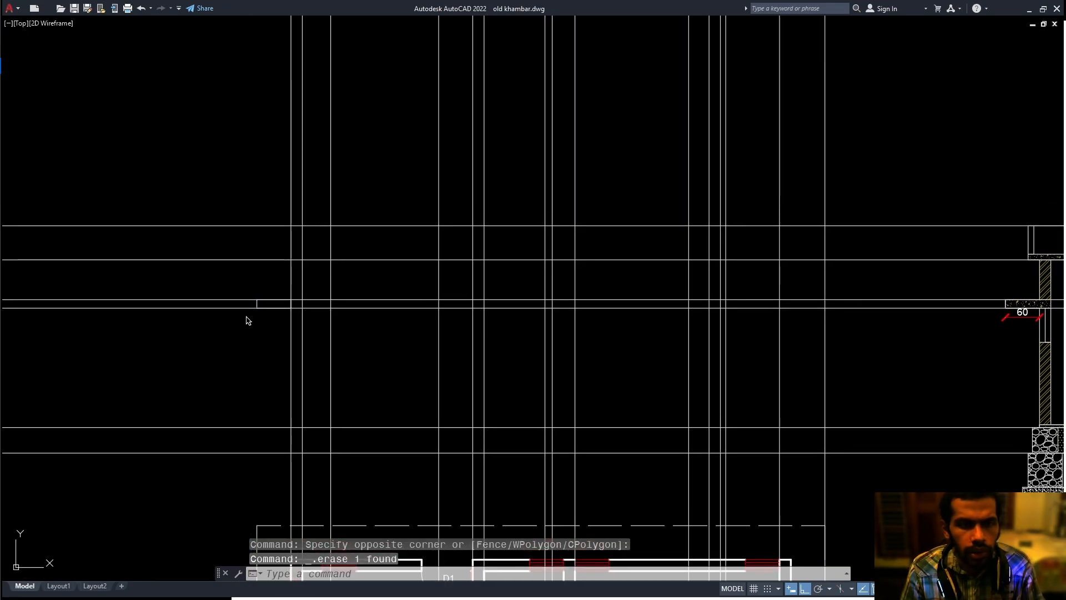
text(tr)
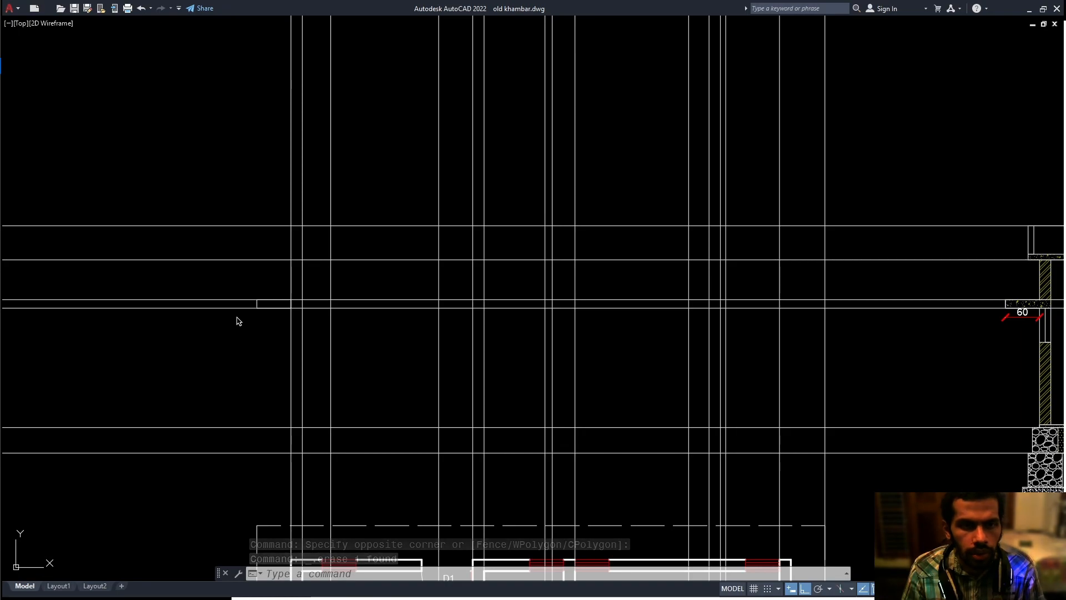
key(space)
drag(239, 326, 254, 215)
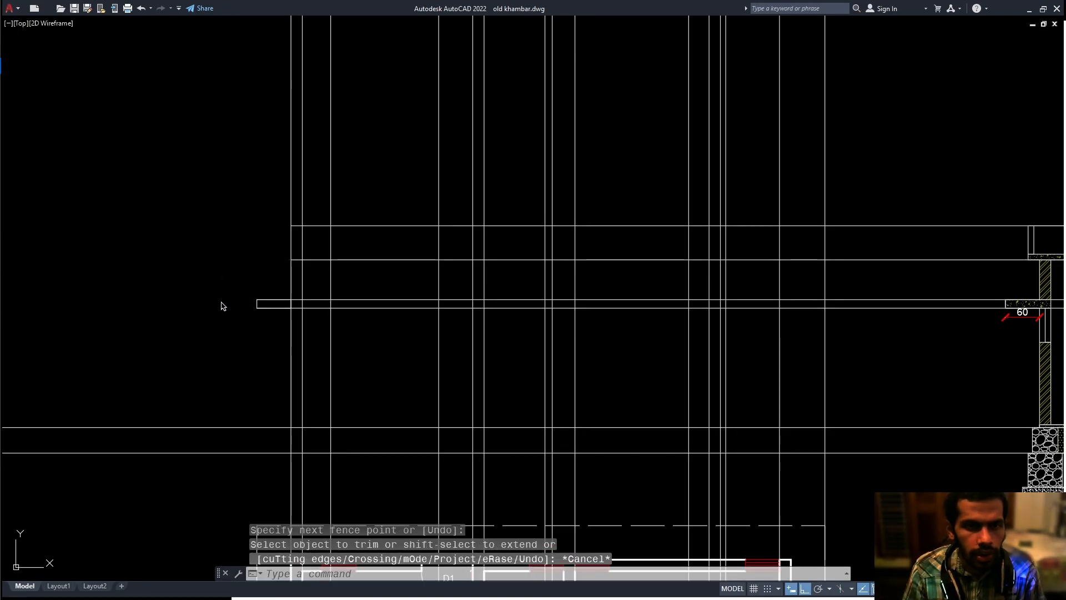
middle_drag(221, 305, 221, 266)
drag(220, 331, 219, 421)
key(Escape)
middle_drag(271, 302, 242, 277)
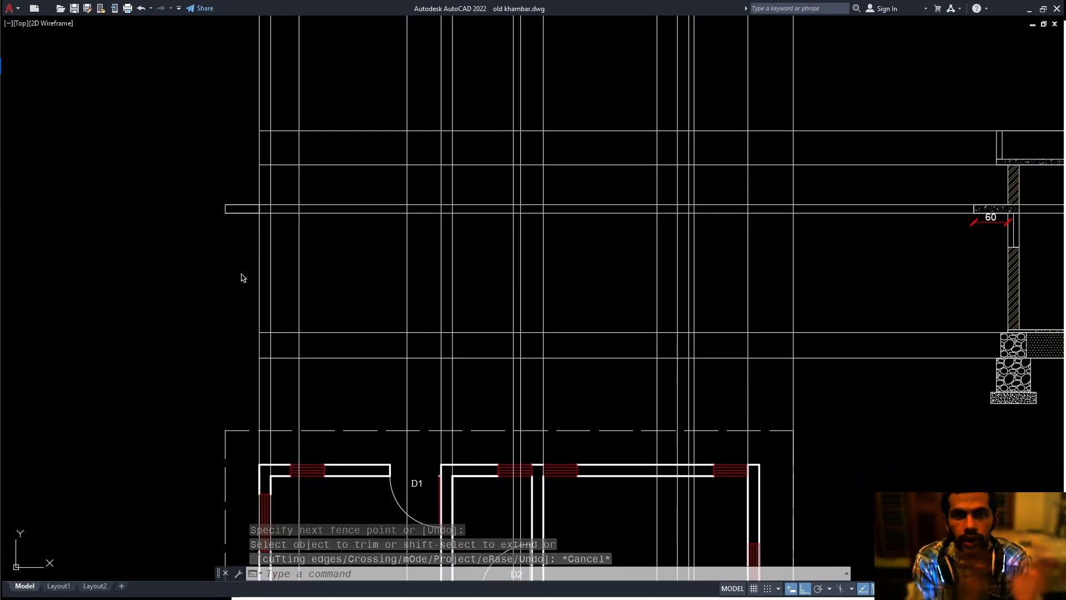
Check the projected vertical lines against the front porch, door and window edges in the floor plan.
middle_drag(245, 272, 235, 257)
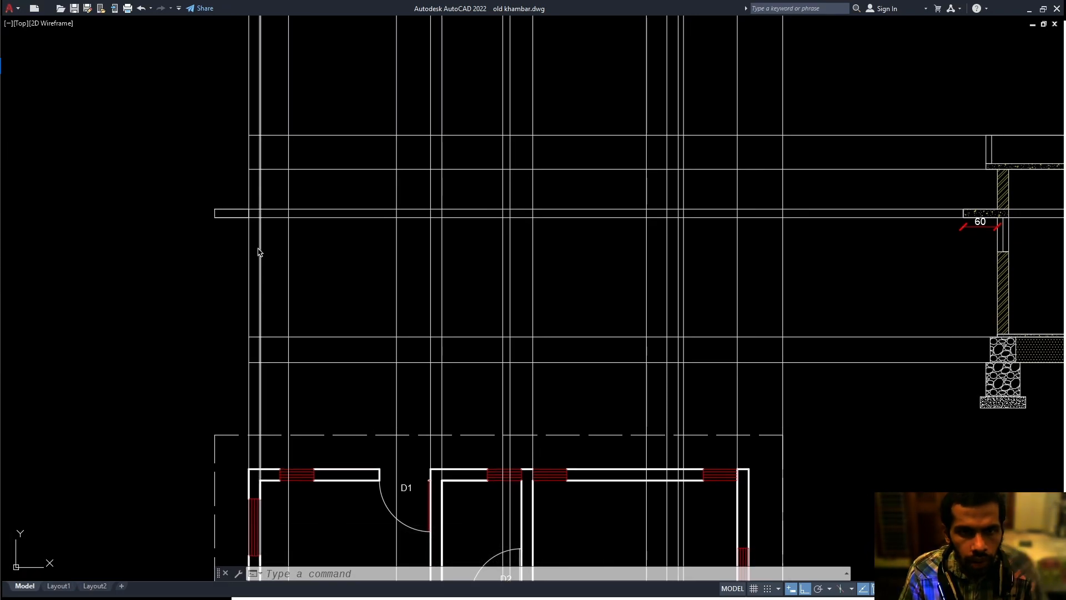
middle_drag(414, 433, 331, 241)
scroll(333, 245, down, 3)
middle_drag(360, 307, 359, 137)
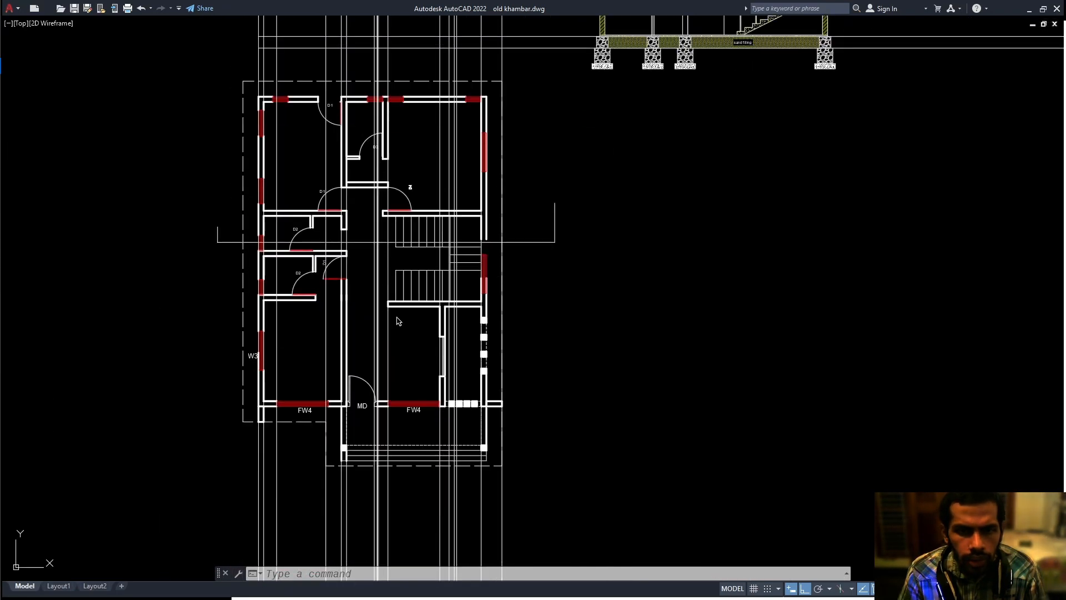
scroll(405, 465, up, 5)
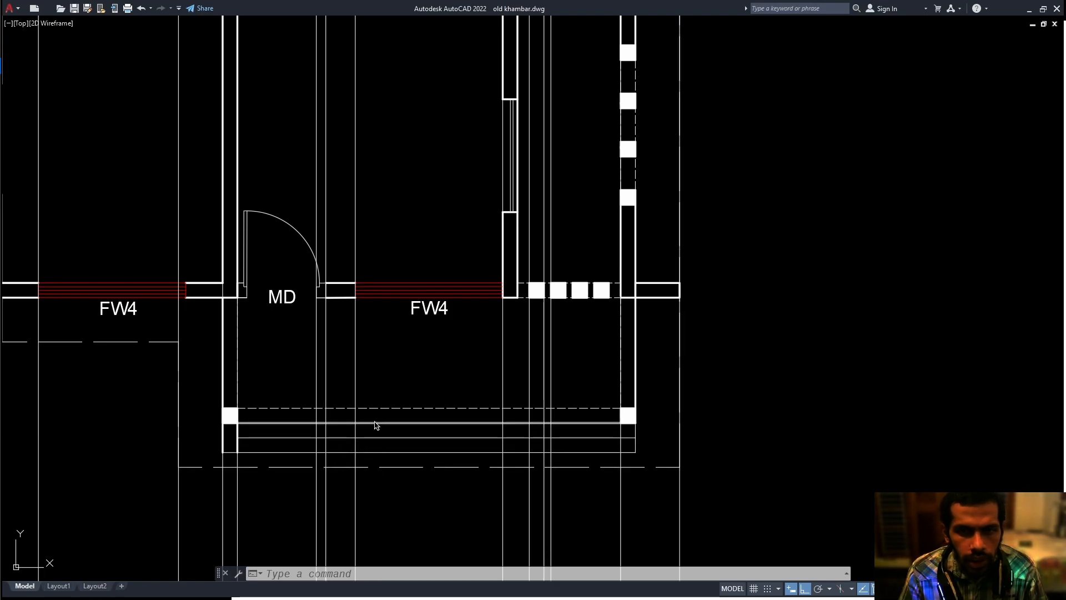
Add a vertical construction line through the outer right corner of the front porch steps in the floor plan.
scroll(376, 423, down, 4)
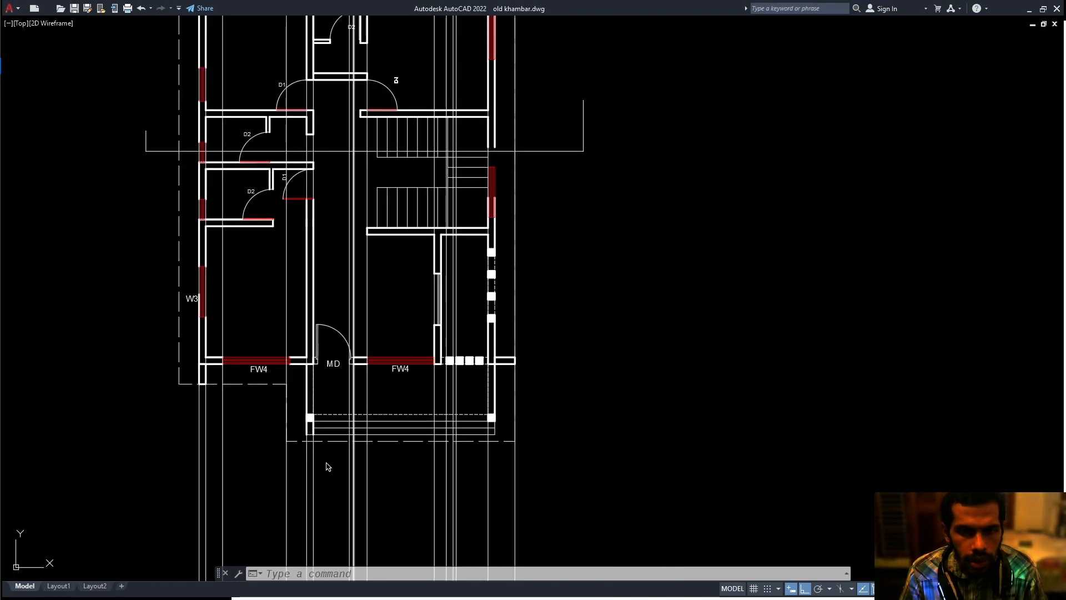
scroll(320, 458, up, 4)
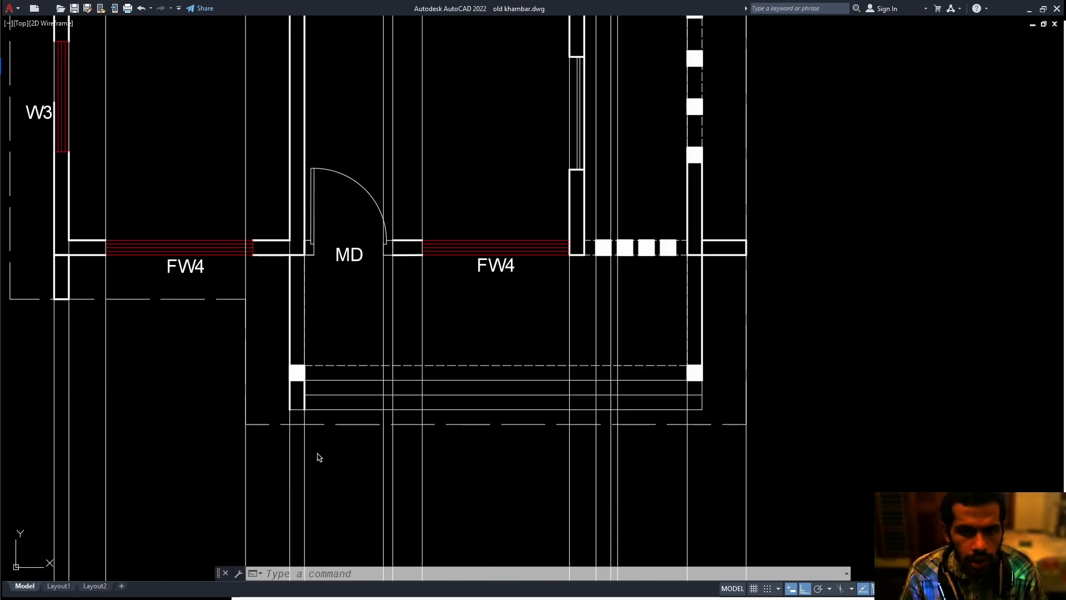
click(290, 444)
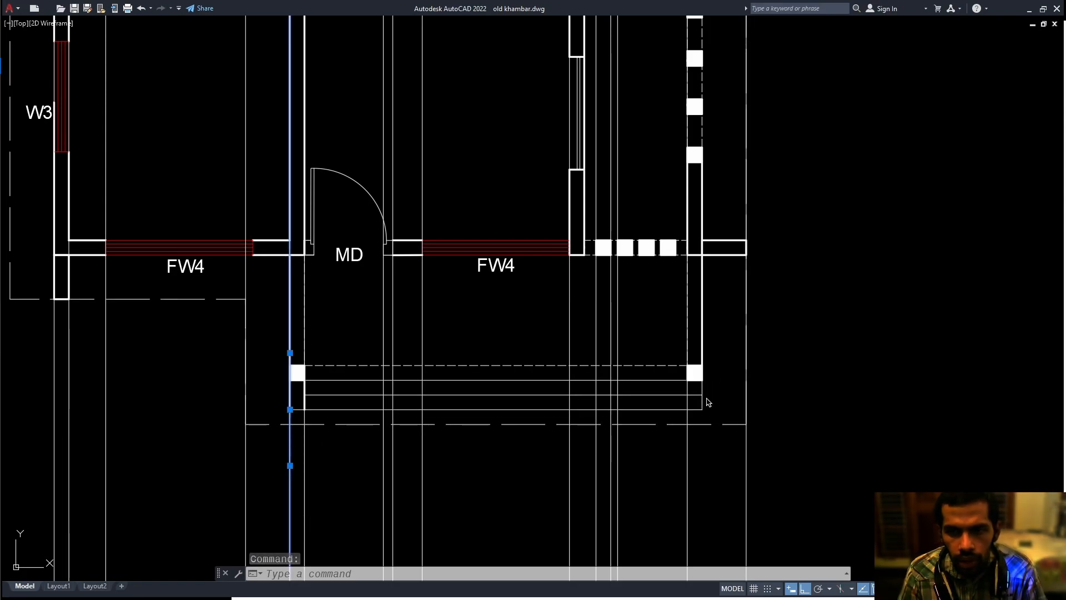
key(Escape)
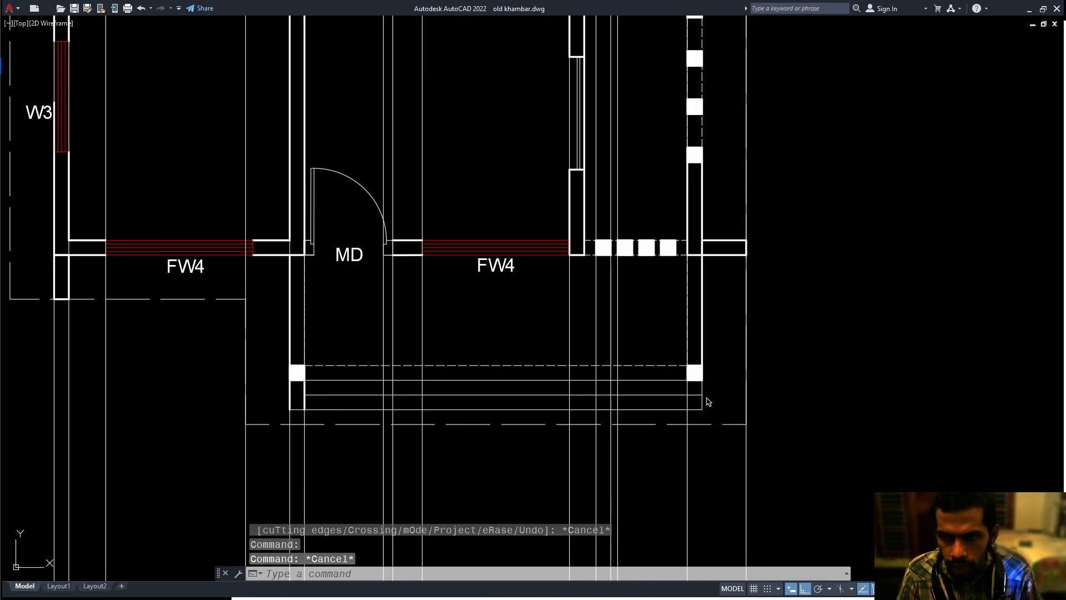
text(xl)
key(space)
text(v)
key(space)
click(702, 410)
key(Escape)
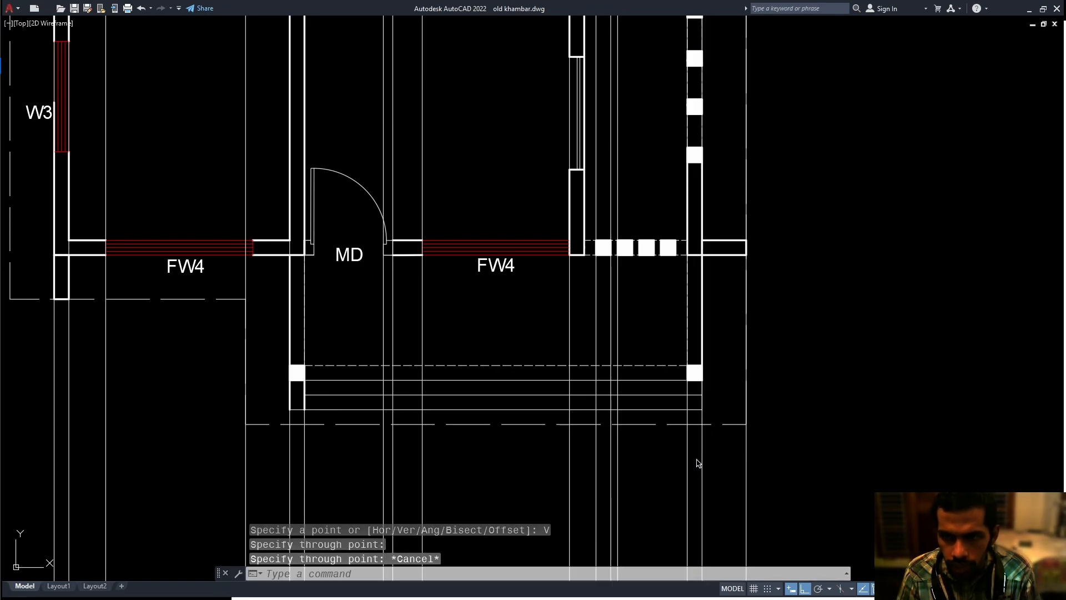
Break the upper plinth-level horizontal line of the elevation at the two projected outer edges of the porch steps.
click(703, 461)
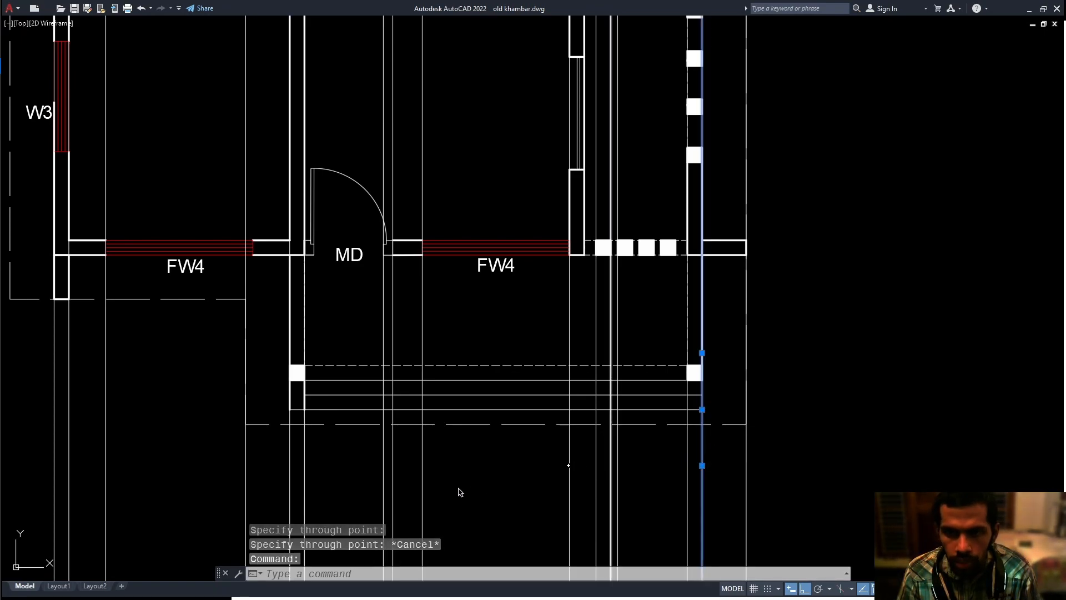
click(290, 449)
scroll(292, 442, down, 1)
scroll(251, 340, up, 3)
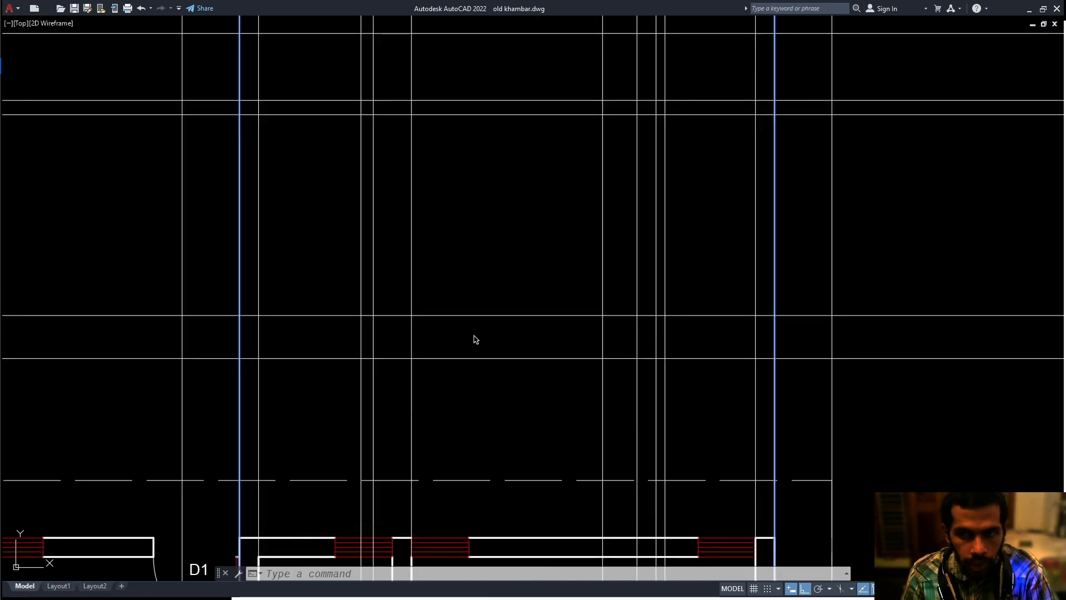
key(Escape)
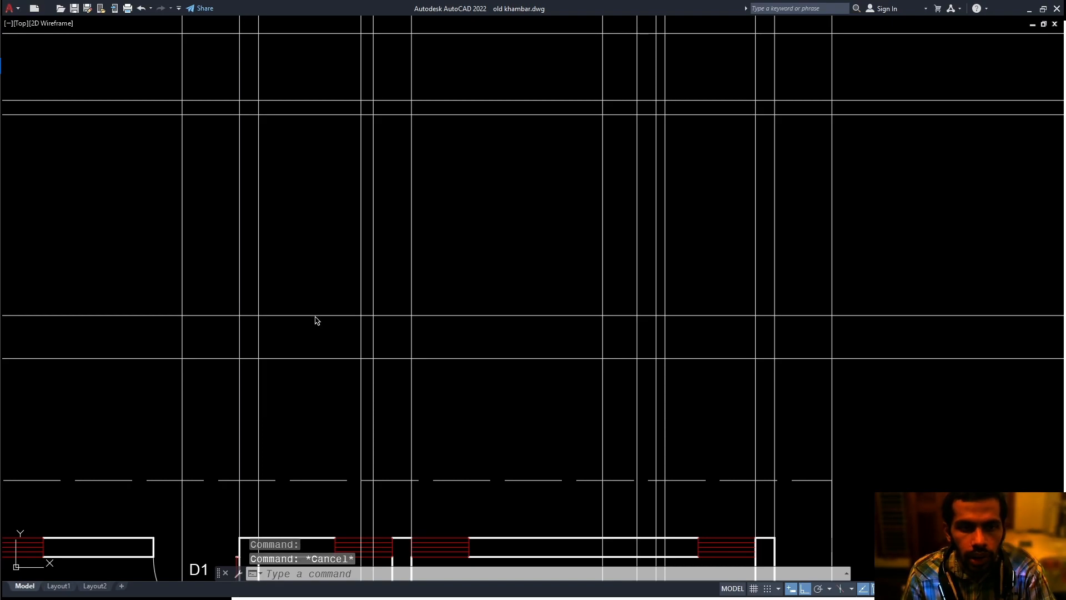
click(315, 316)
key(space)
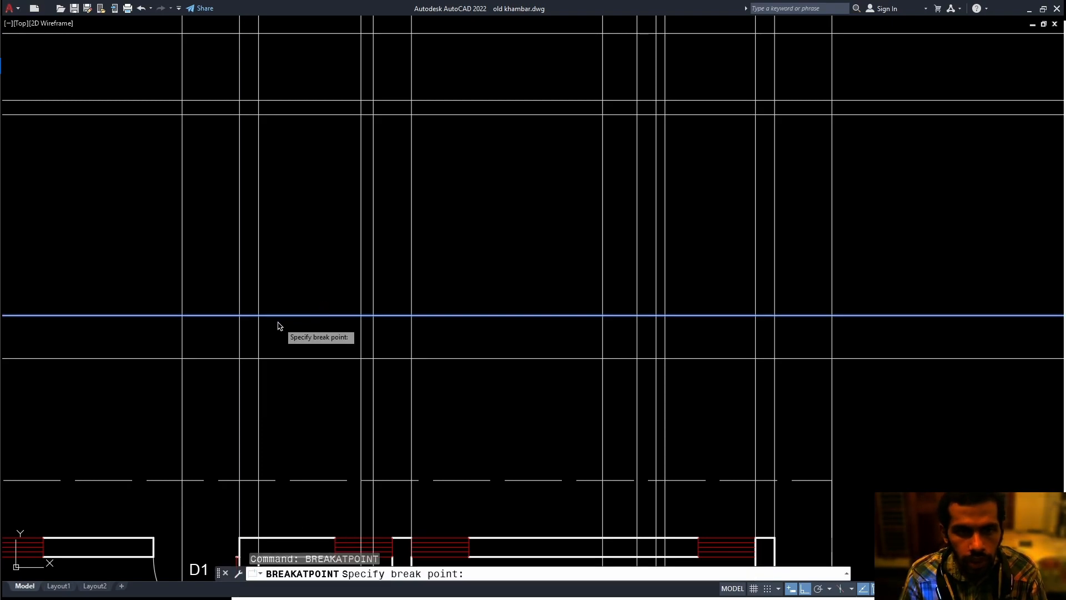
click(241, 318)
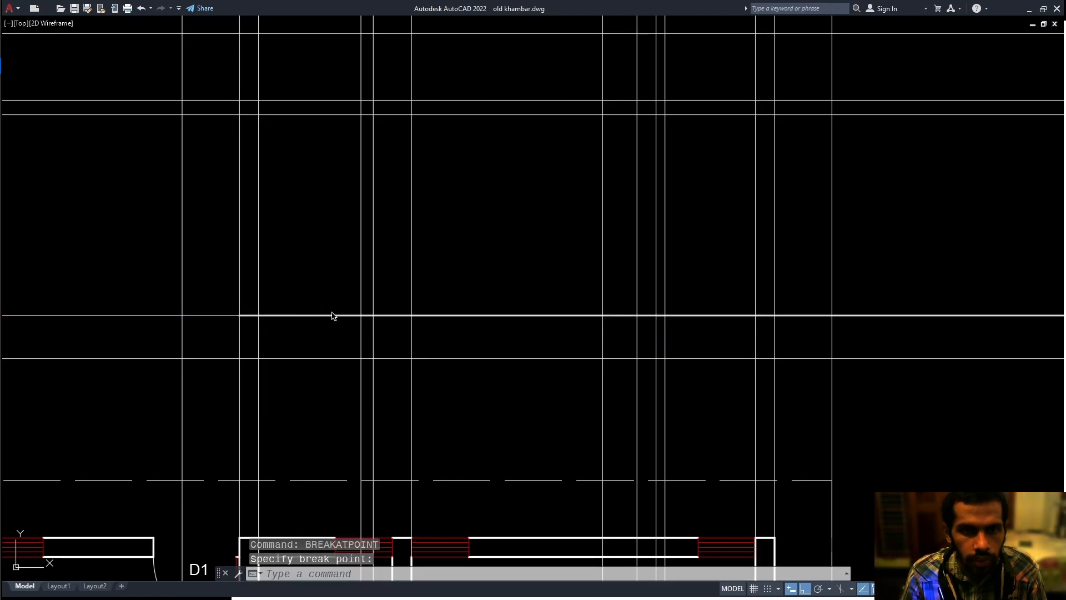
click(541, 316)
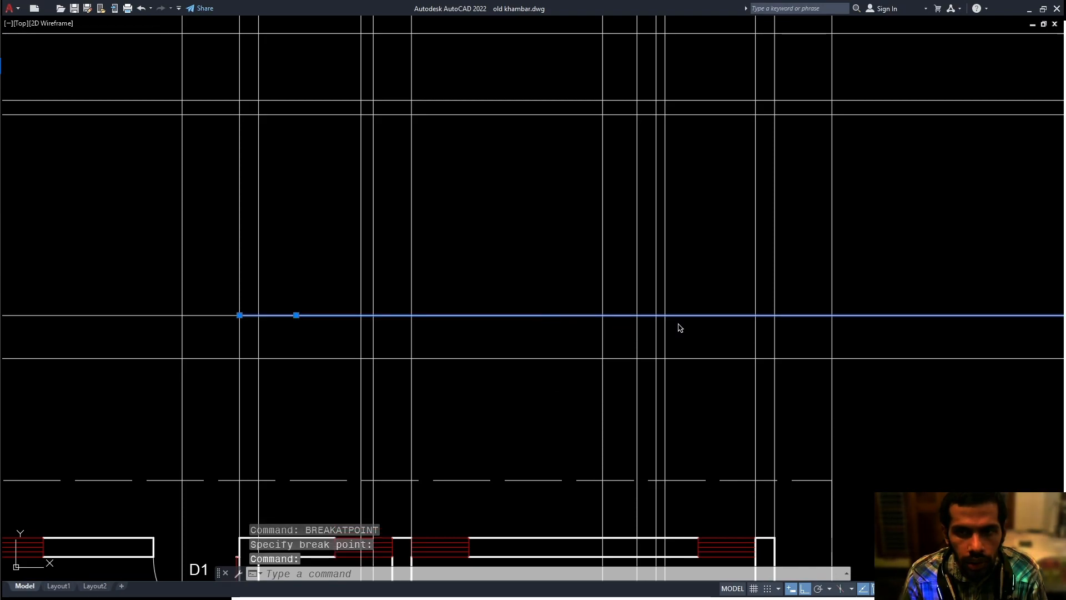
key(space)
click(774, 318)
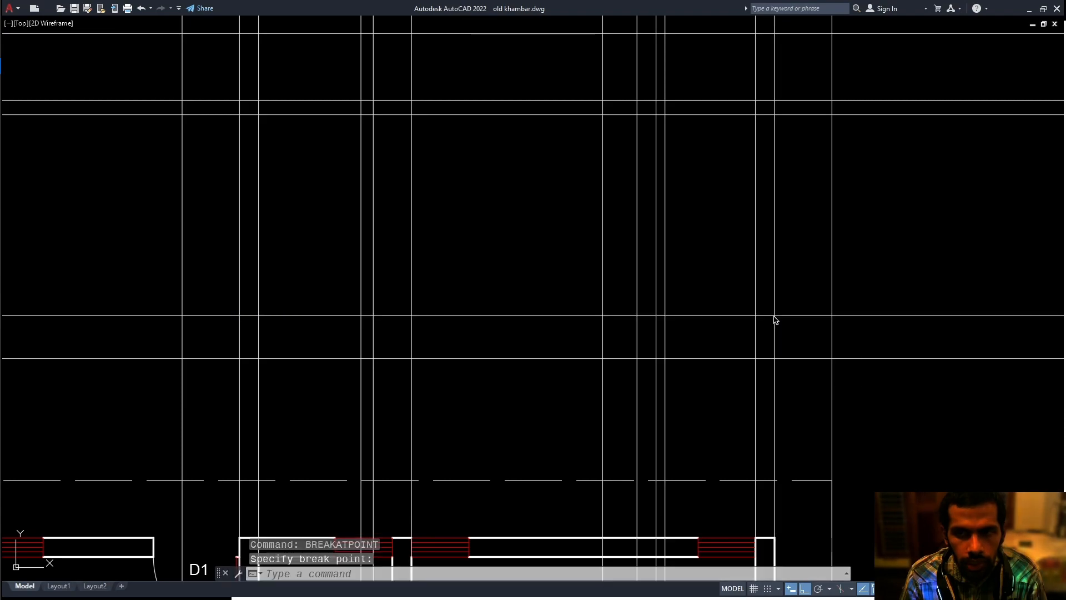
Offset the broken-out plinth segment downward twice at 15 spacing to form the porch step lines.
click(739, 317)
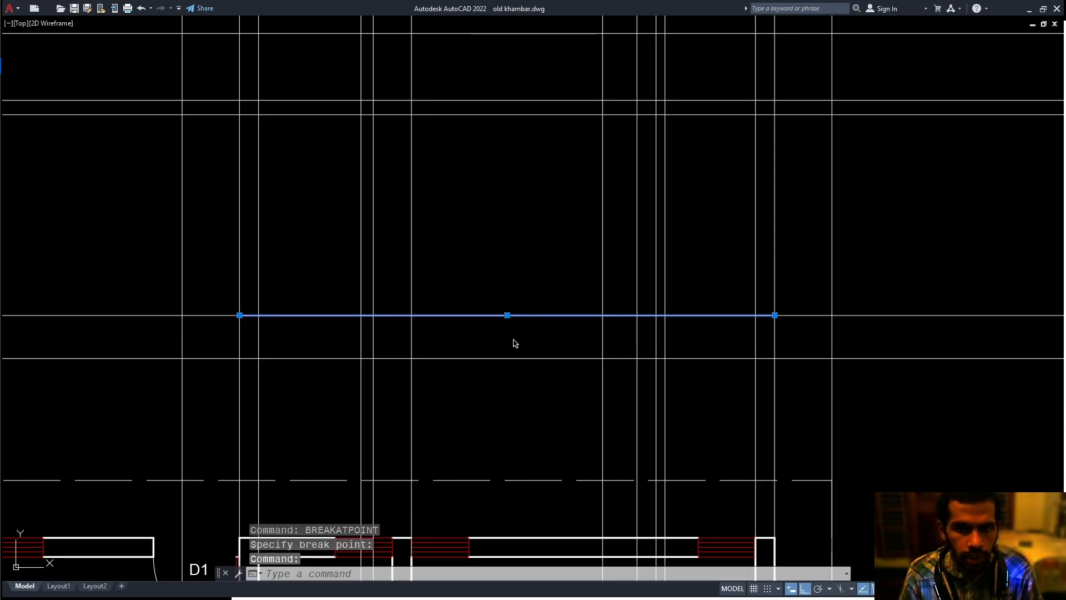
text(o)
key(space)
text(15)
key(space)
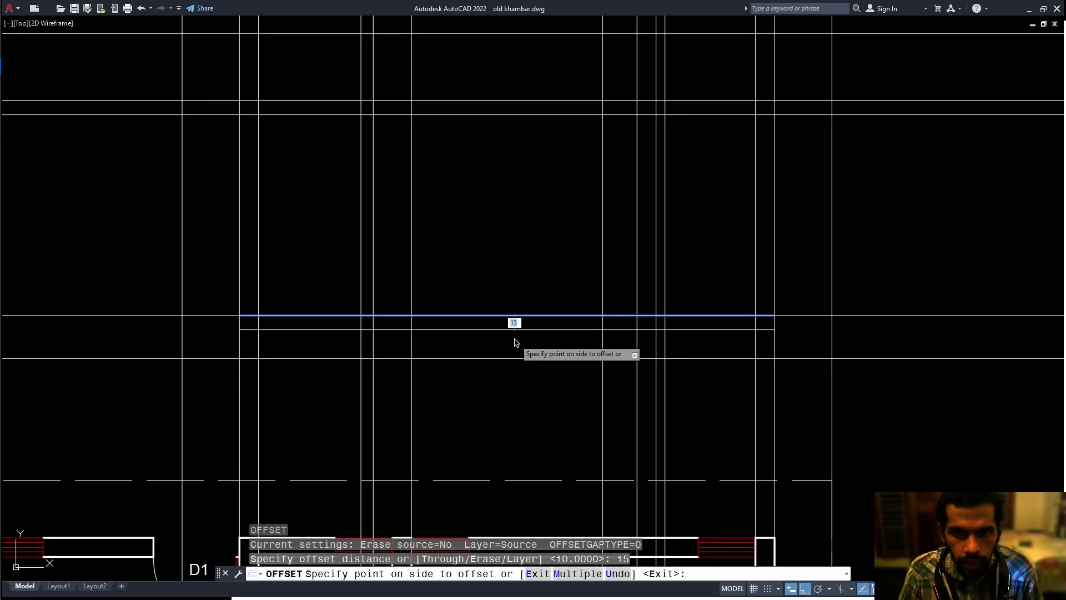
click(577, 575)
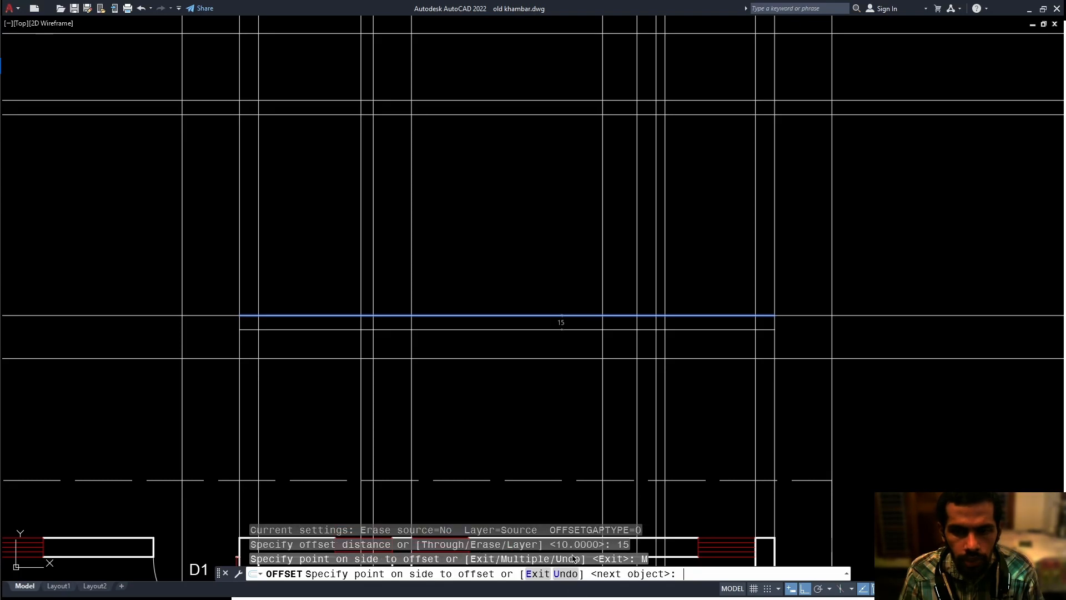
click(522, 434)
click(517, 431)
key(Escape)
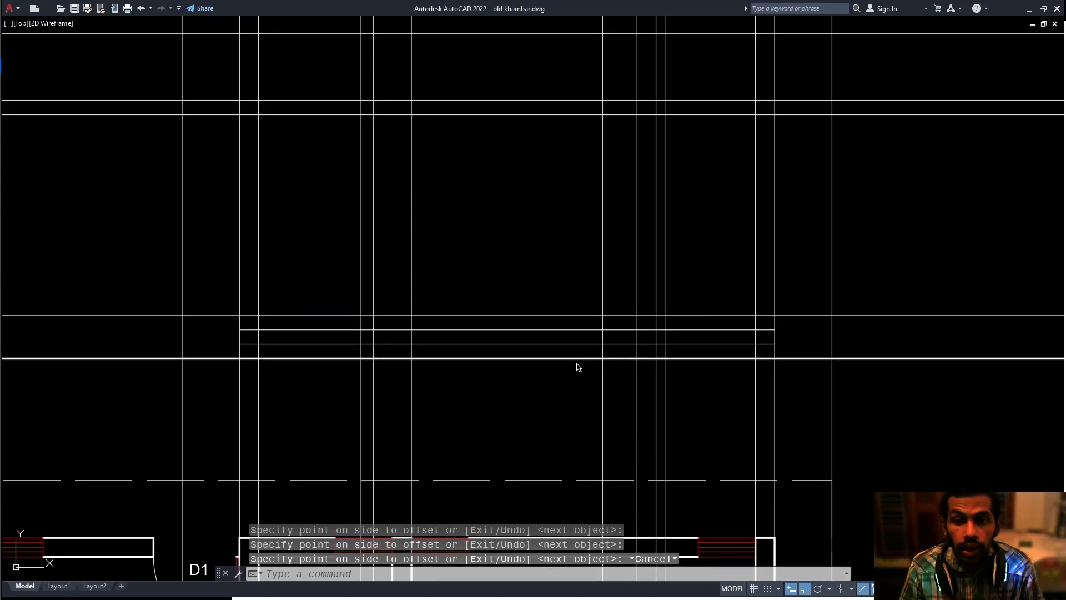
Erase the two vertical construction lines that run through the outer edges of the front porch steps.
scroll(578, 364, down, 3)
scroll(511, 300, up, 2)
scroll(428, 264, up, 1)
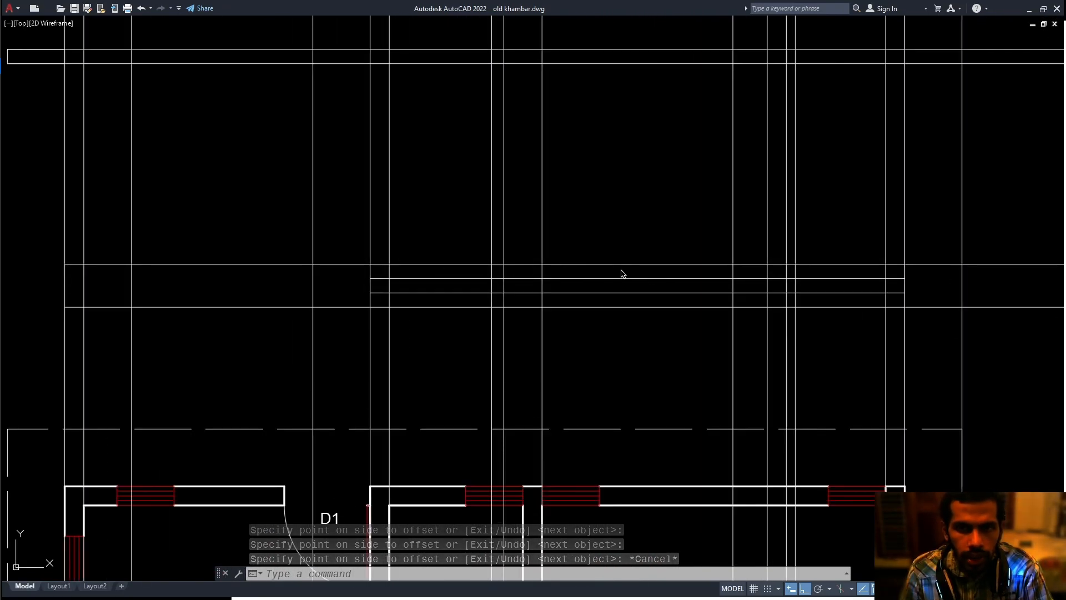
scroll(657, 283, down, 1)
middle_drag(654, 285, 615, 307)
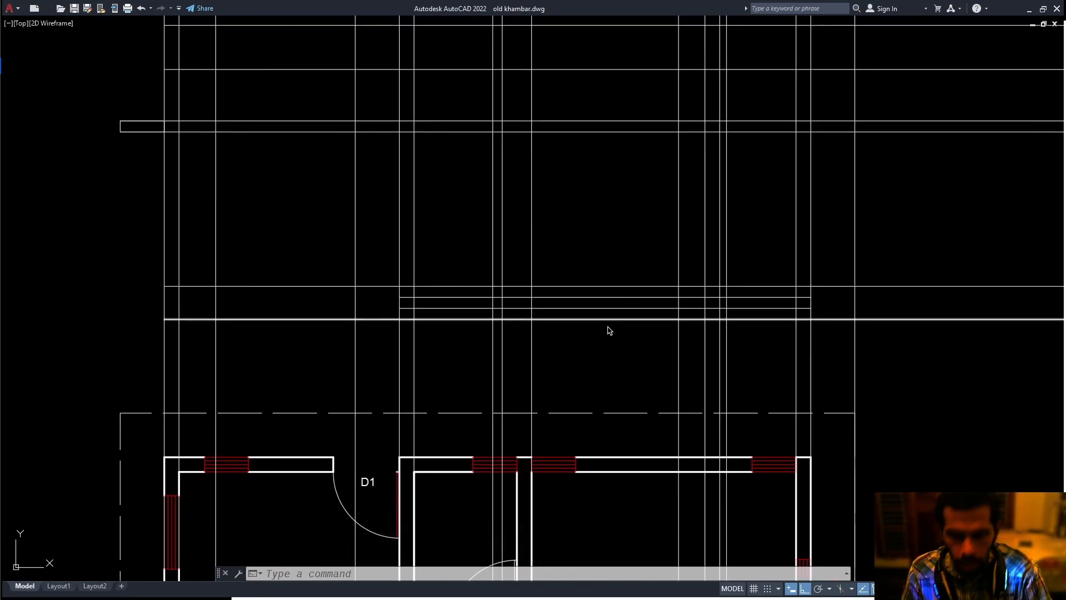
scroll(607, 329, down, 1)
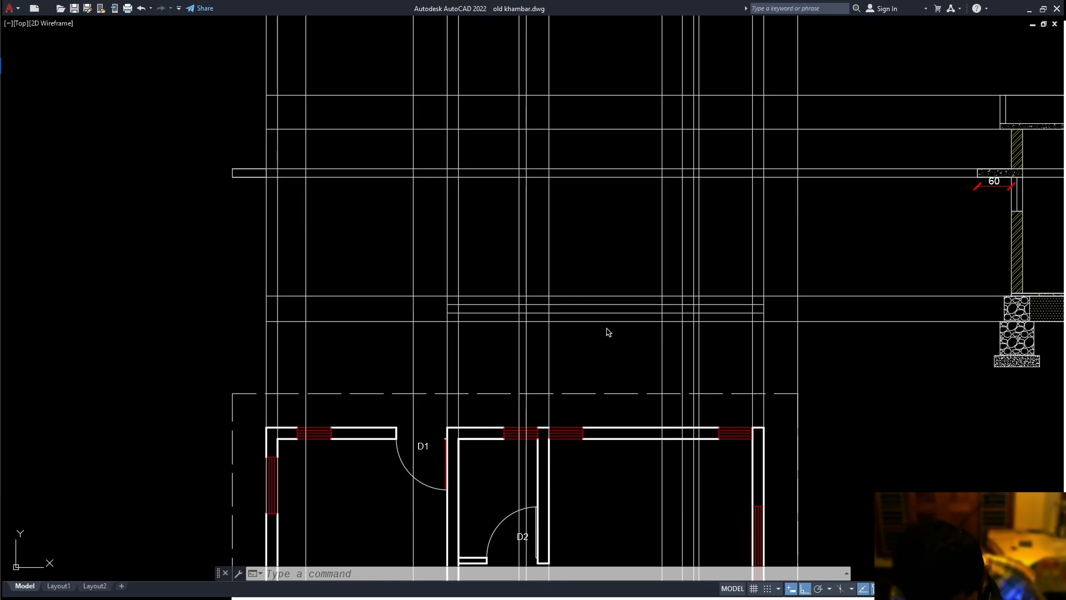
scroll(608, 332, down, 3)
mouse_move(574, 388)
middle_down()
mouse_move(516, 237)
mouse_move(513, 129)
middle_up()
scroll(481, 375, up, 3)
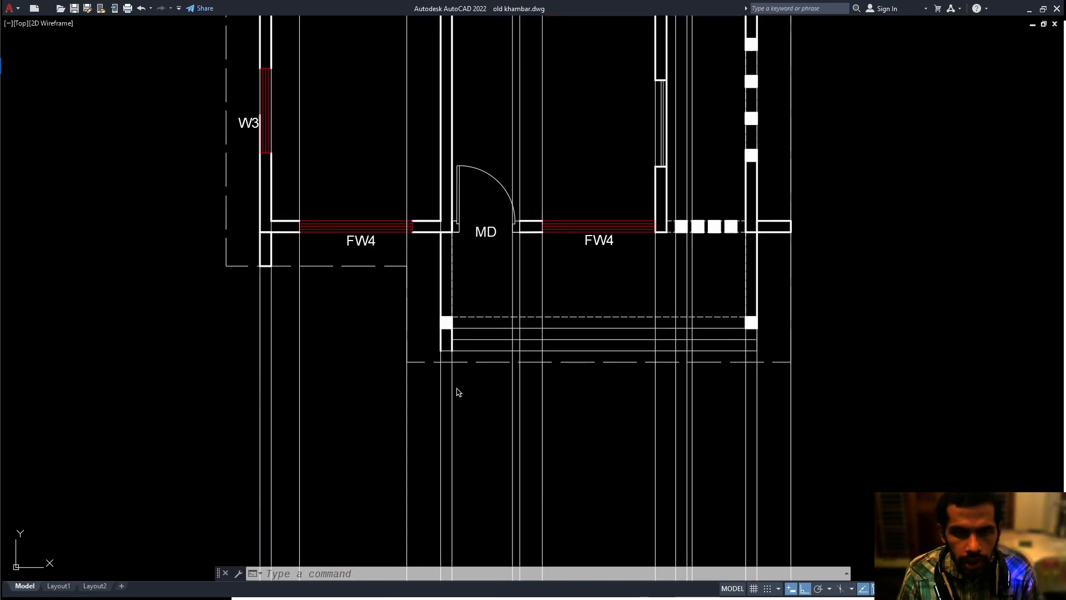
click(441, 392)
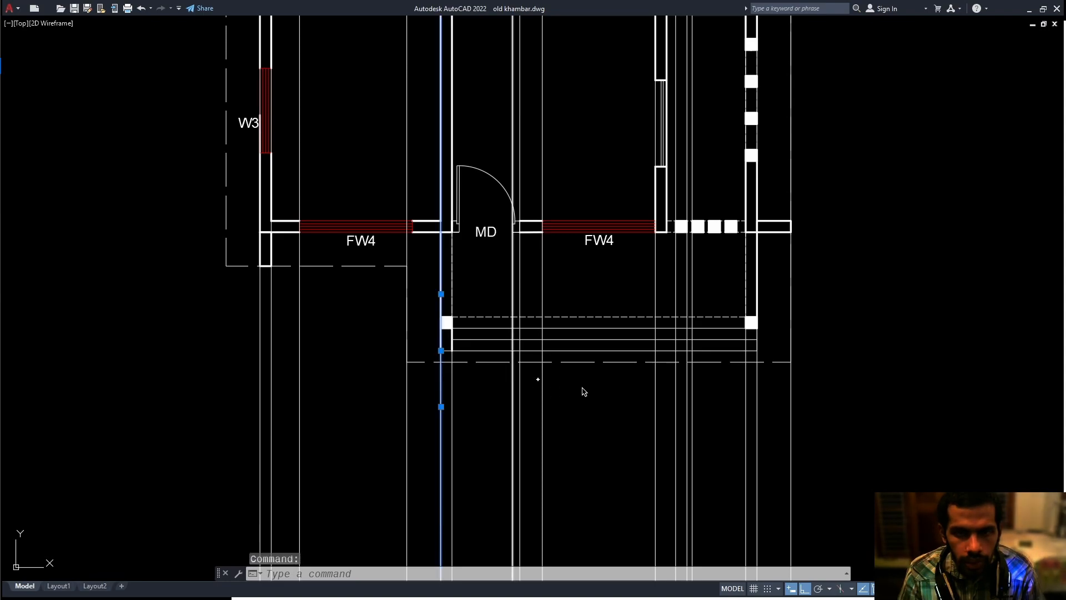
click(756, 382)
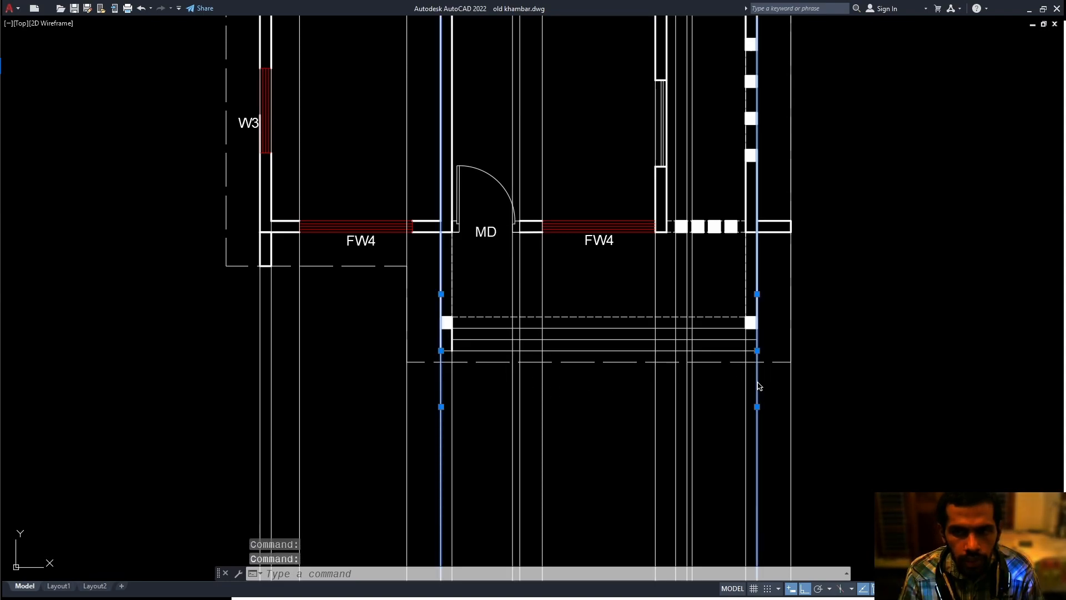
key(Delete)
Draw a line about 190 long on the sunshade's underside between the two vertical lines projected around the left FW4 window.
middle_drag(649, 347, 648, 428)
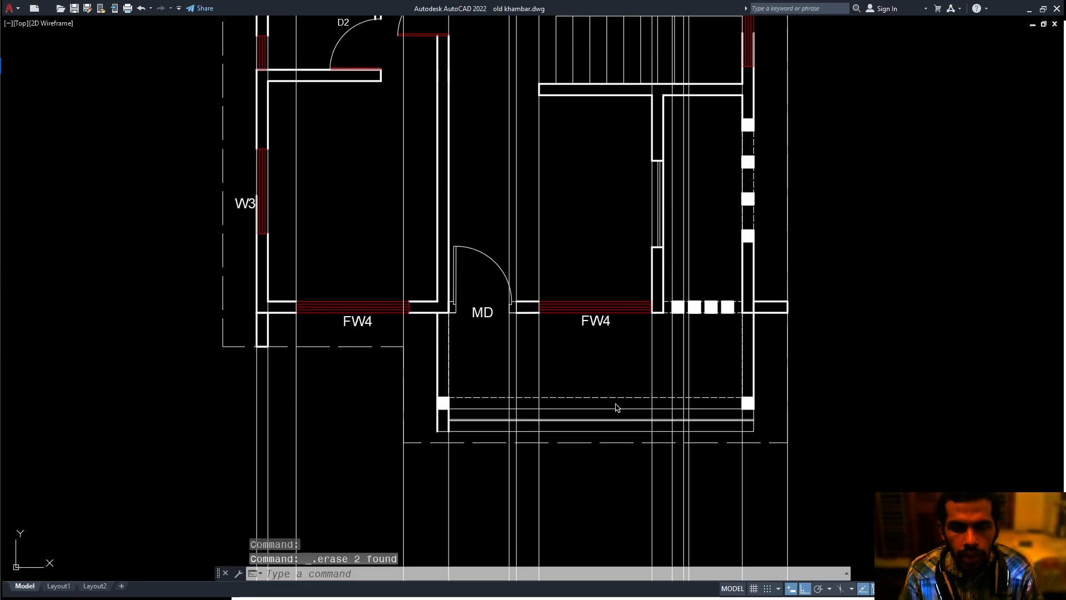
middle_drag(406, 372, 471, 428)
click(468, 426)
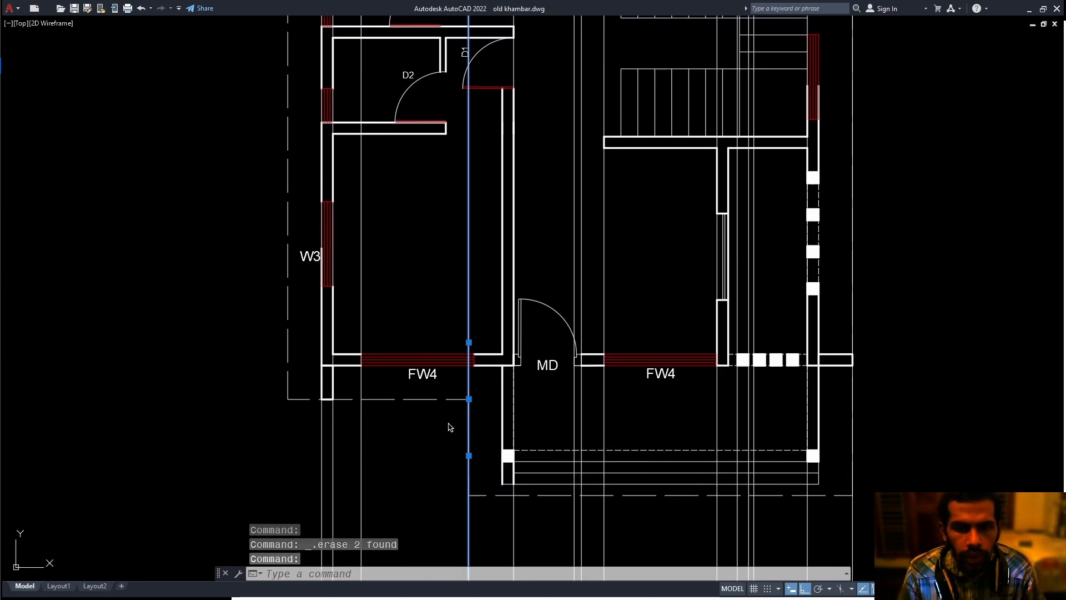
click(361, 426)
middle_drag(393, 330, 393, 559)
scroll(393, 560, down, 1)
middle_drag(434, 376, 425, 533)
scroll(377, 253, up, 1)
scroll(377, 254, up, 1)
mouse_move(430, 221)
middle_down()
mouse_move(506, 252)
mouse_move(500, 298)
middle_up()
key(Escape)
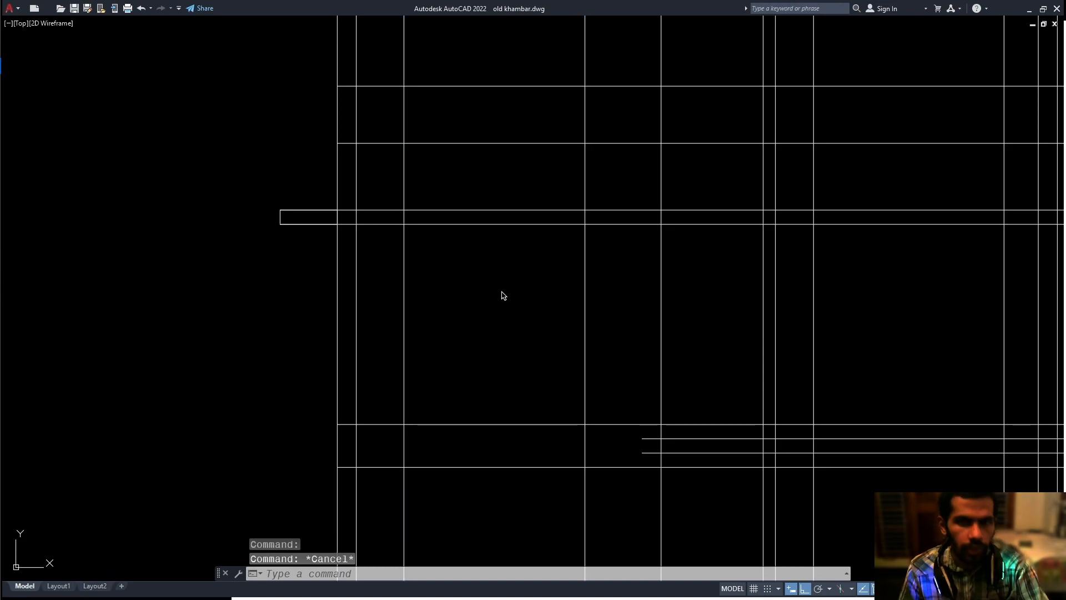
text(l)
key(Return)
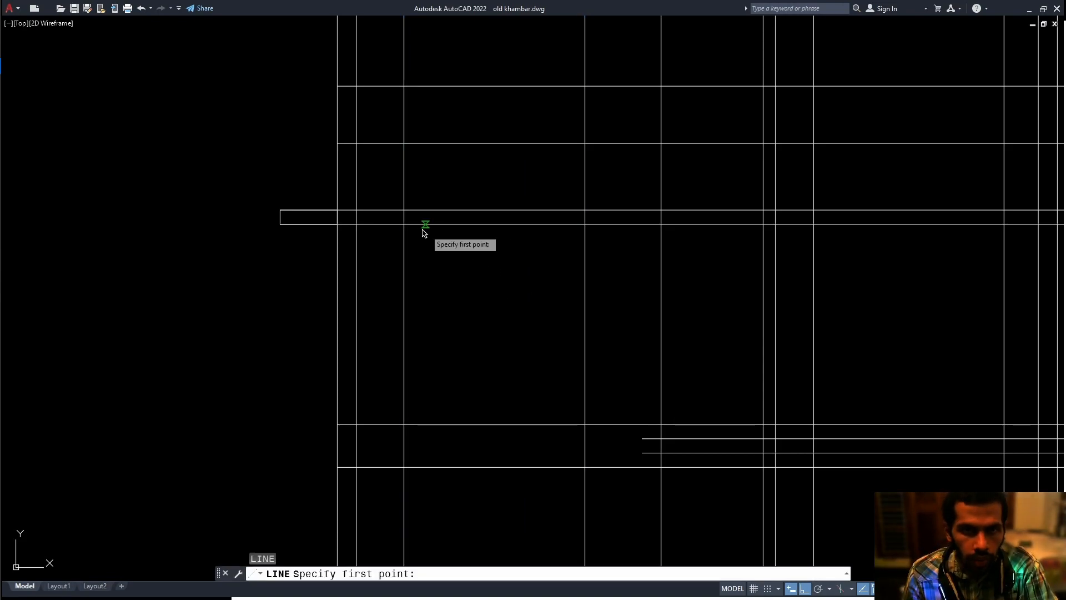
click(404, 225)
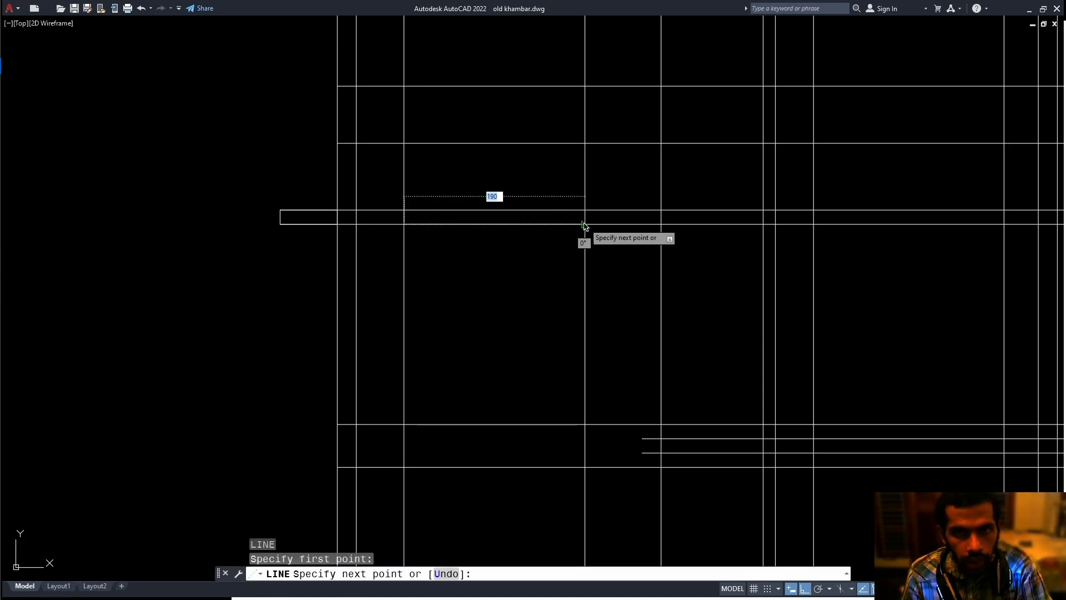
key(Escape)
Offset the window's head line 120 downward to create its sill line.
text(o)
key(Return)
text(120)
key(Return)
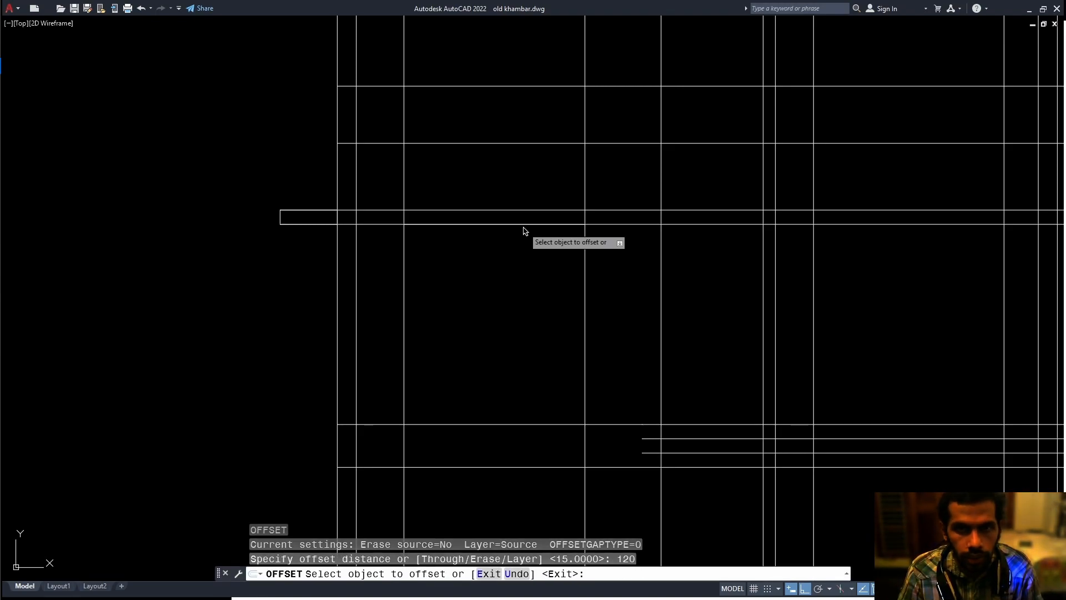
click(524, 225)
click(530, 282)
middle_drag(532, 283, 519, 310)
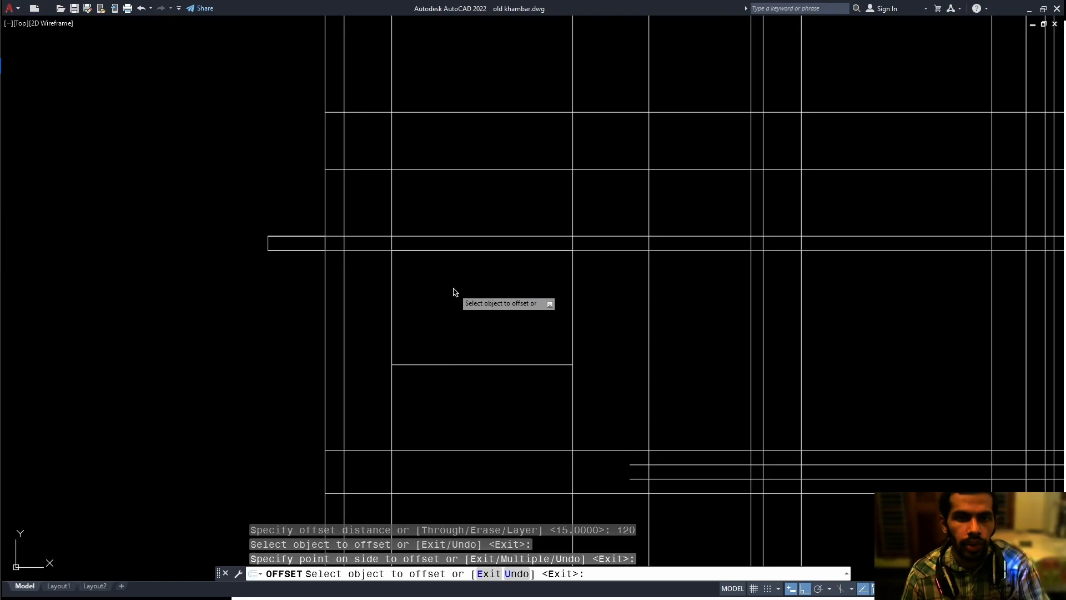
key(Escape)
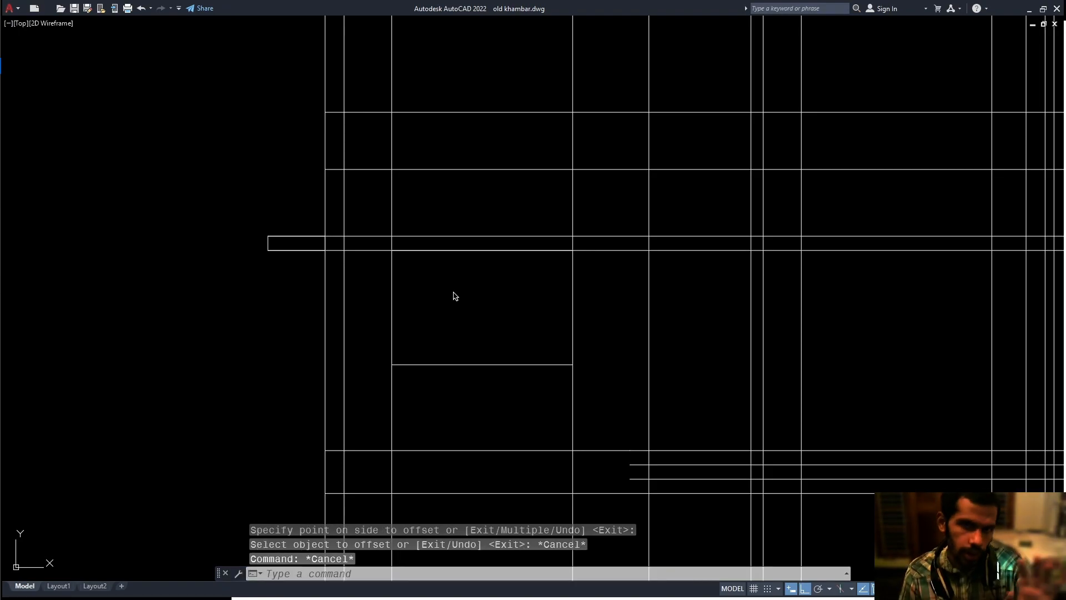
Divide the window's sill line into 4 equal segments.
key(Escape)
middle_drag(474, 360, 462, 364)
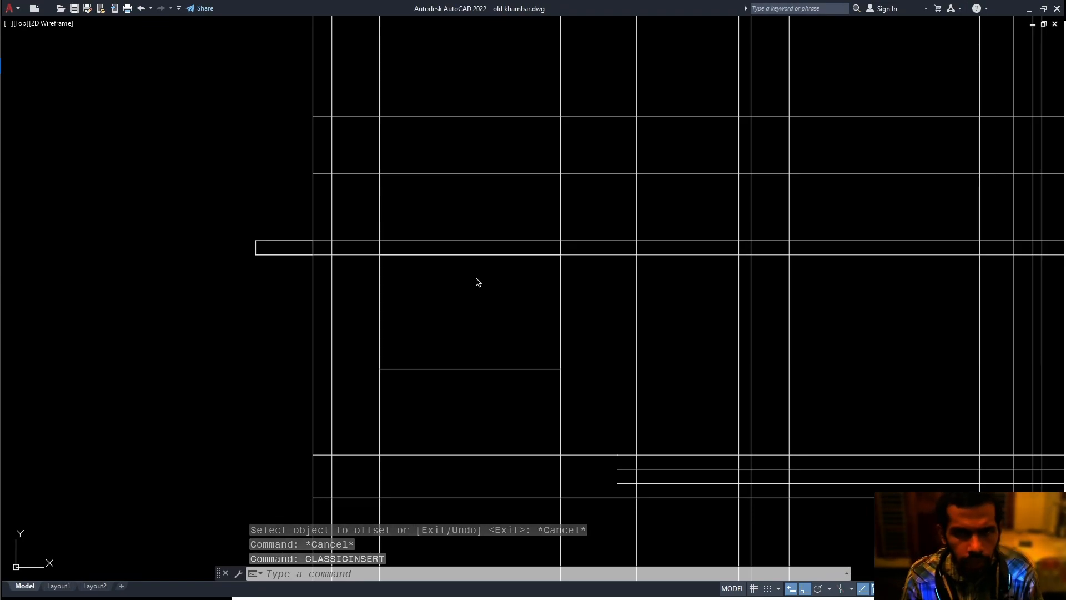
click(440, 368)
key(Escape)
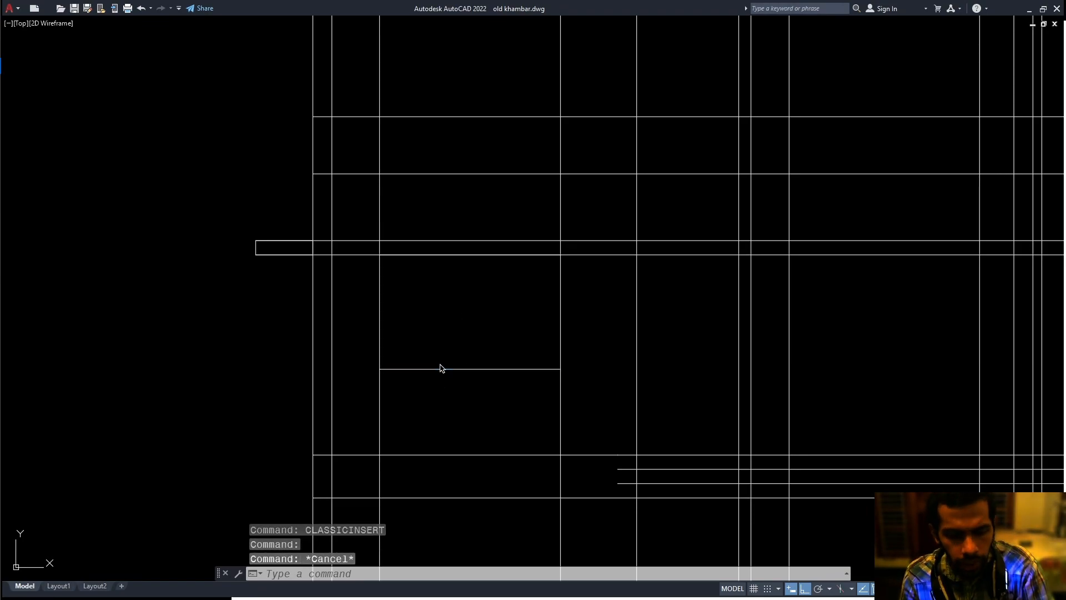
key(Return)
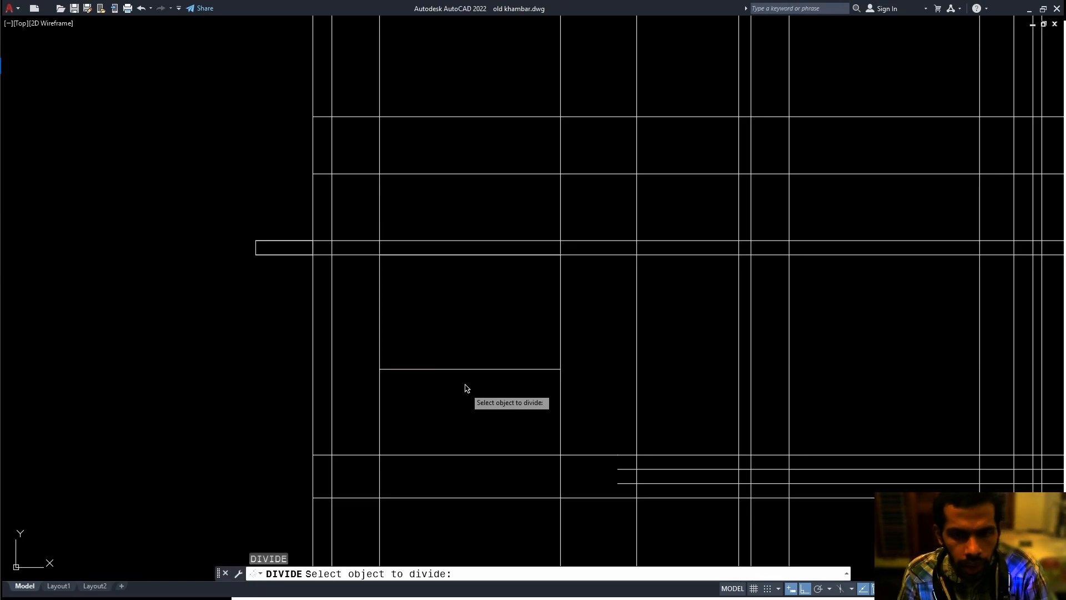
click(467, 369)
key(Return)
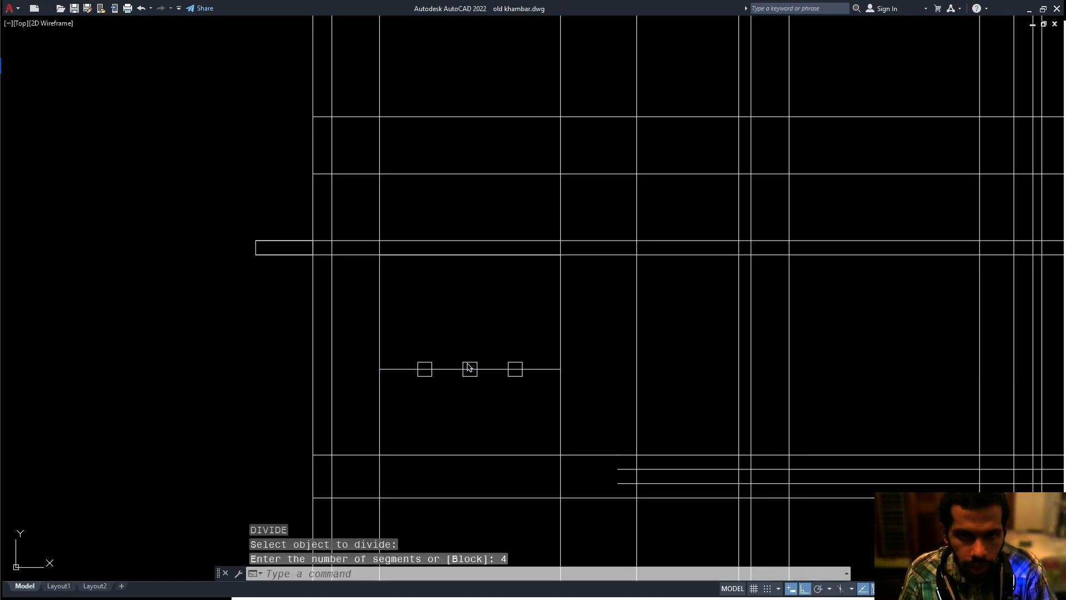
Draw three vertical mullion lines from the division points on the window's sill up to its head line.
middle_drag(450, 357, 446, 374)
text(l)
key(Return)
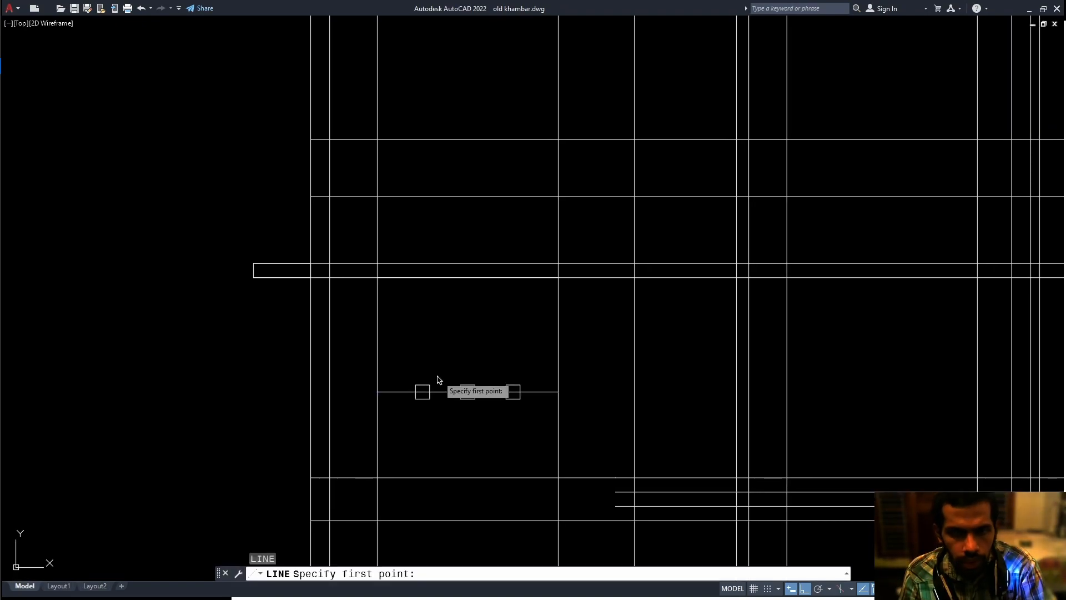
click(422, 392)
click(422, 278)
key(Return)
key(Return)
click(468, 392)
key(Escape)
key(Return)
click(467, 391)
click(467, 279)
key(Return)
key(Return)
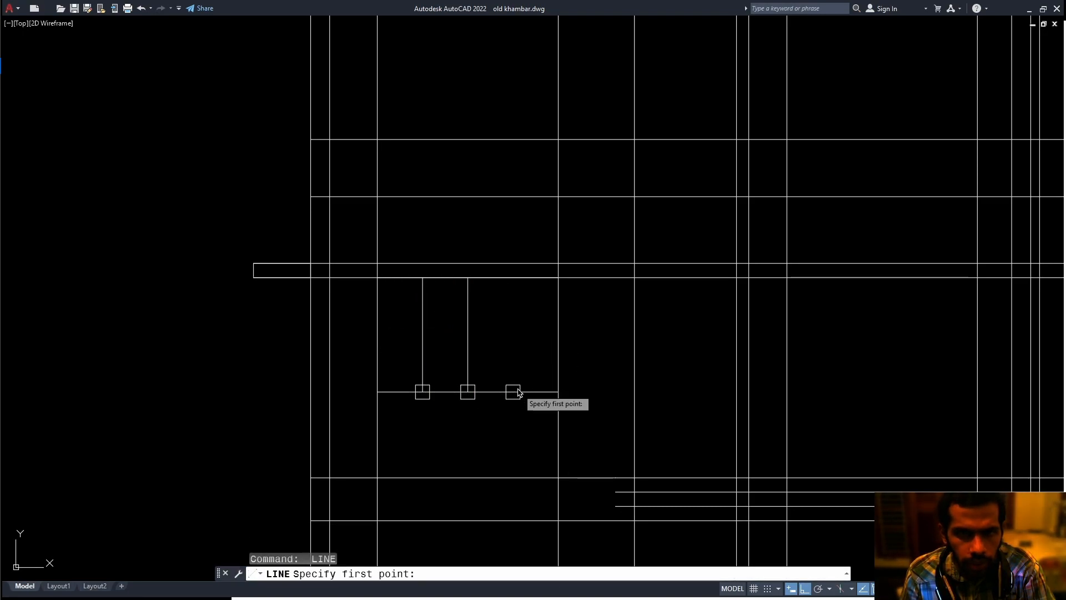
click(513, 392)
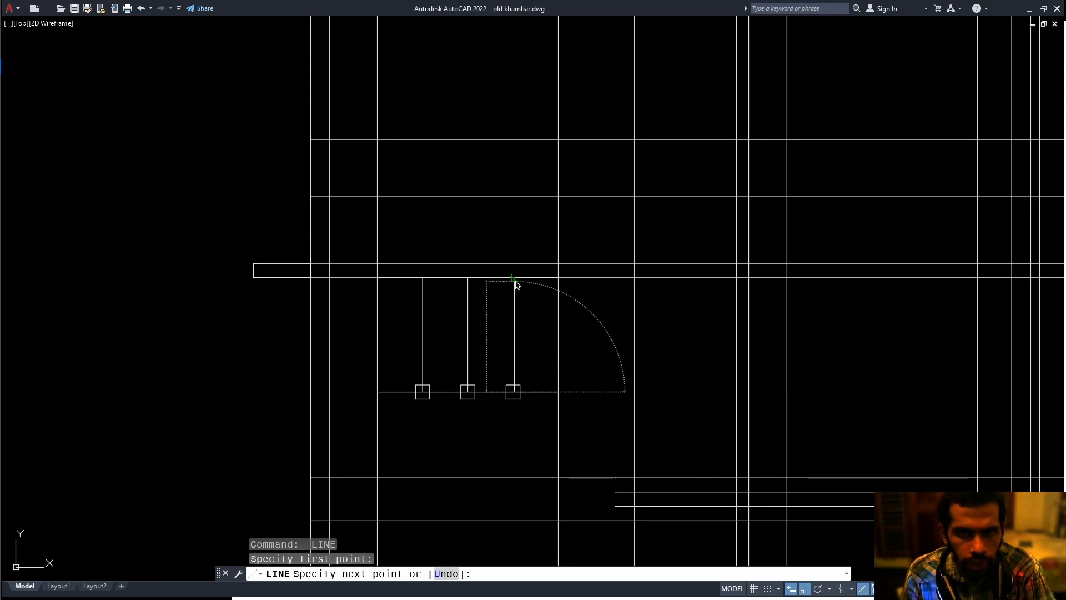
click(515, 284)
key(Return)
Erase the three division point markers on the window's sill line.
click(406, 366)
click(551, 443)
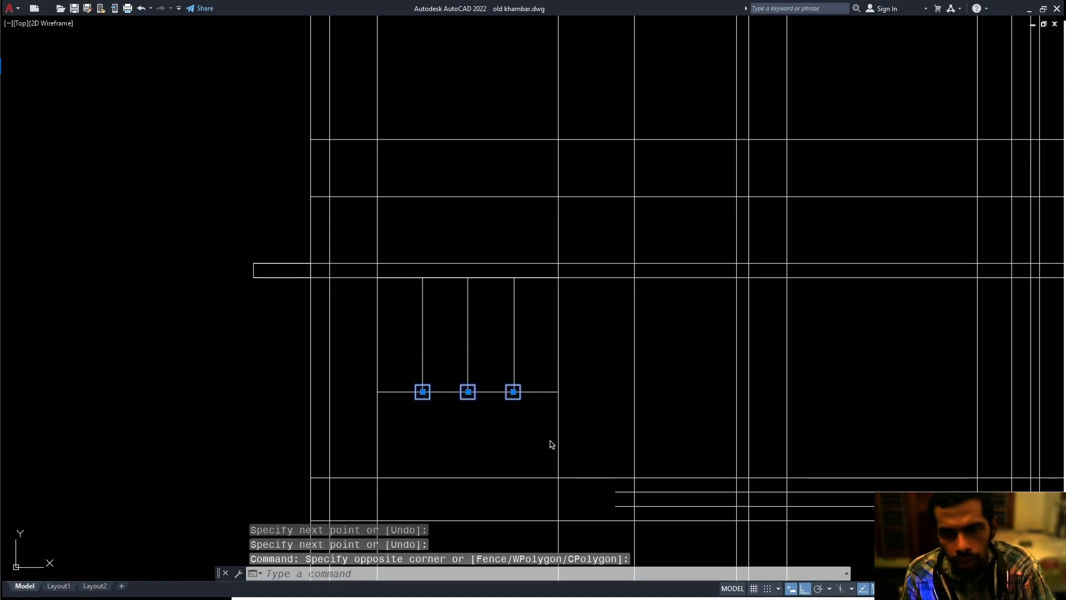
key(Delete)
Draw a rectangle over the window's outline, from the head line's left end to the sill line's right end.
middle_drag(491, 387, 492, 401)
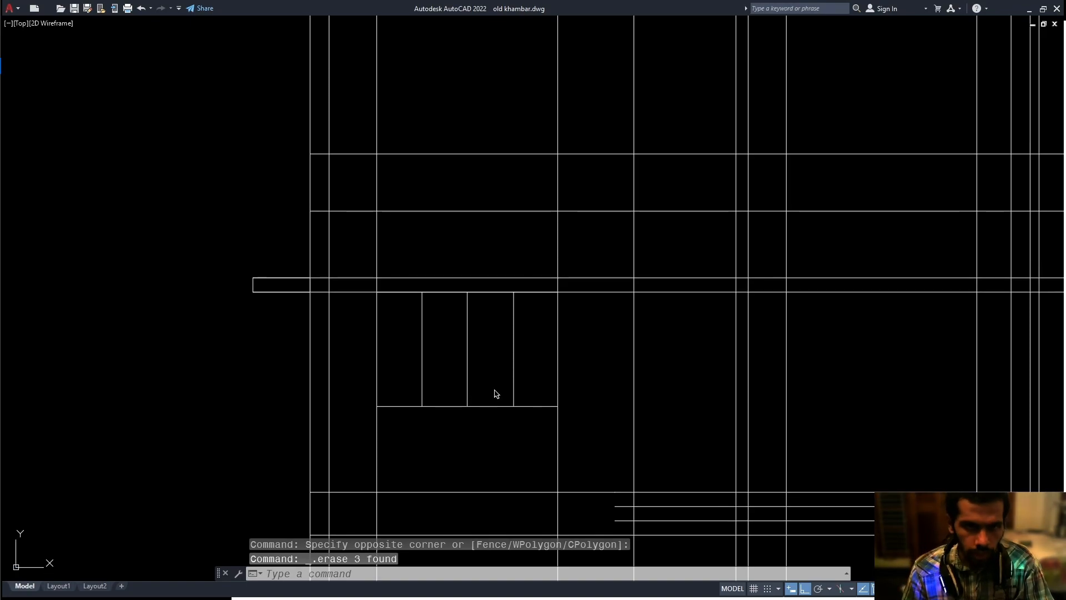
text(rec)
key(Return)
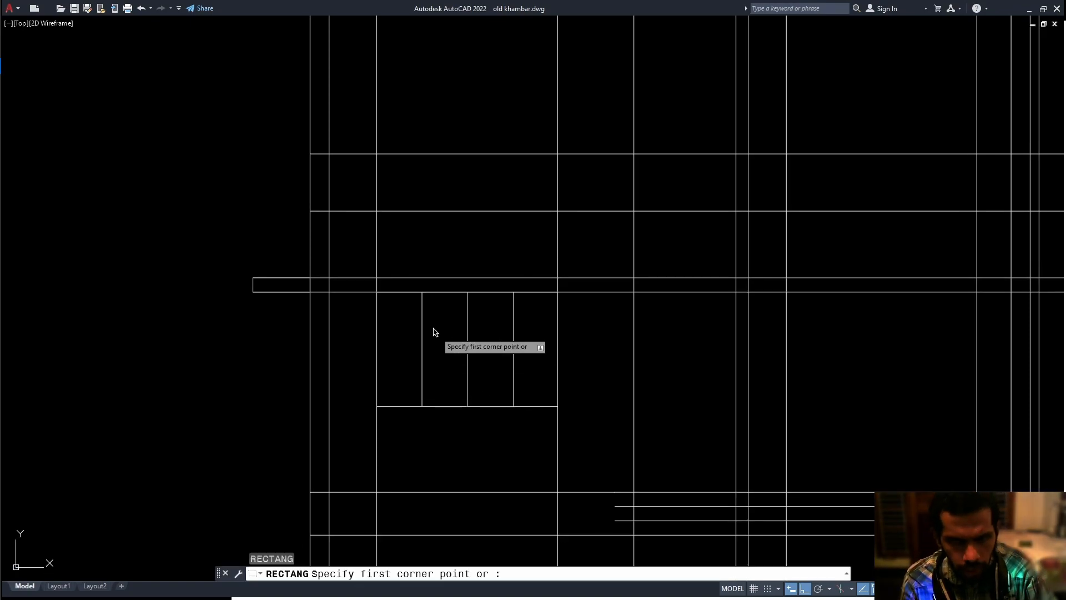
click(377, 292)
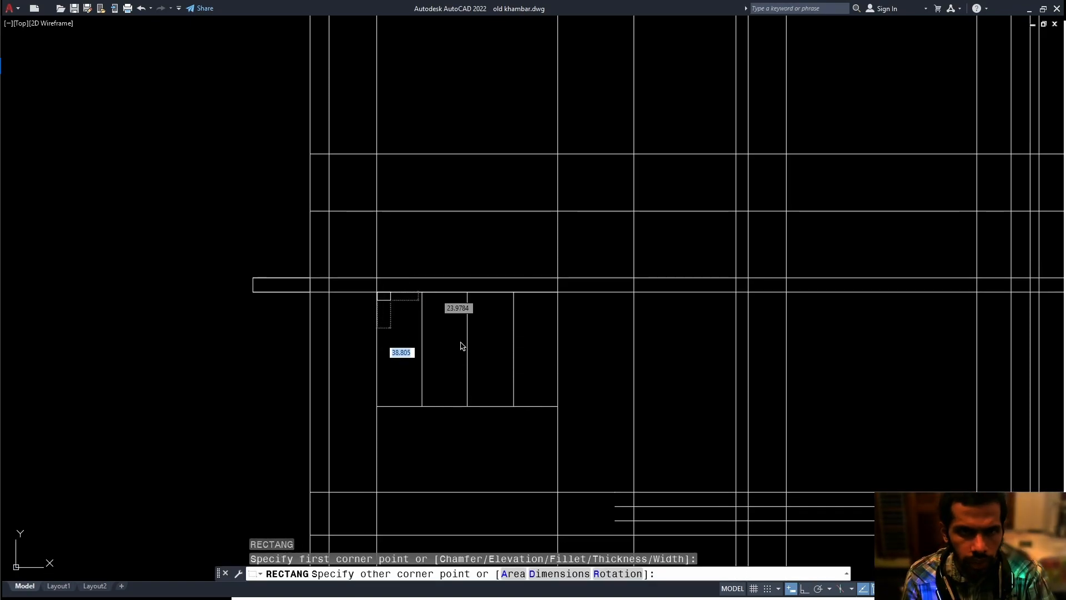
click(558, 407)
Offset the window's outline rectangle inward with the Through option to create the inner frame.
text(o)
key(Return)
text(t)
key(Return)
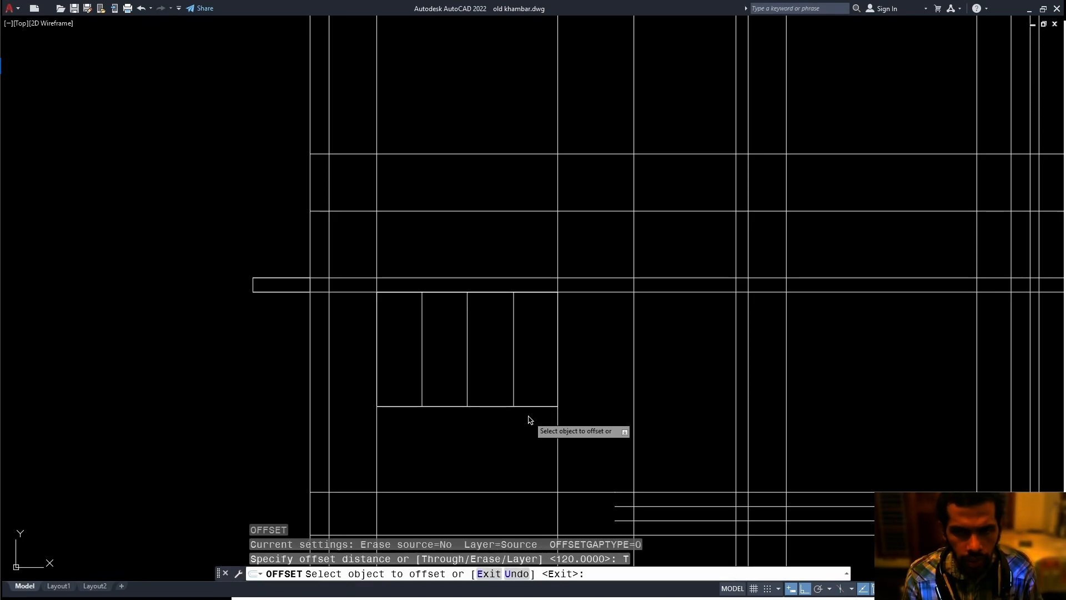
click(537, 407)
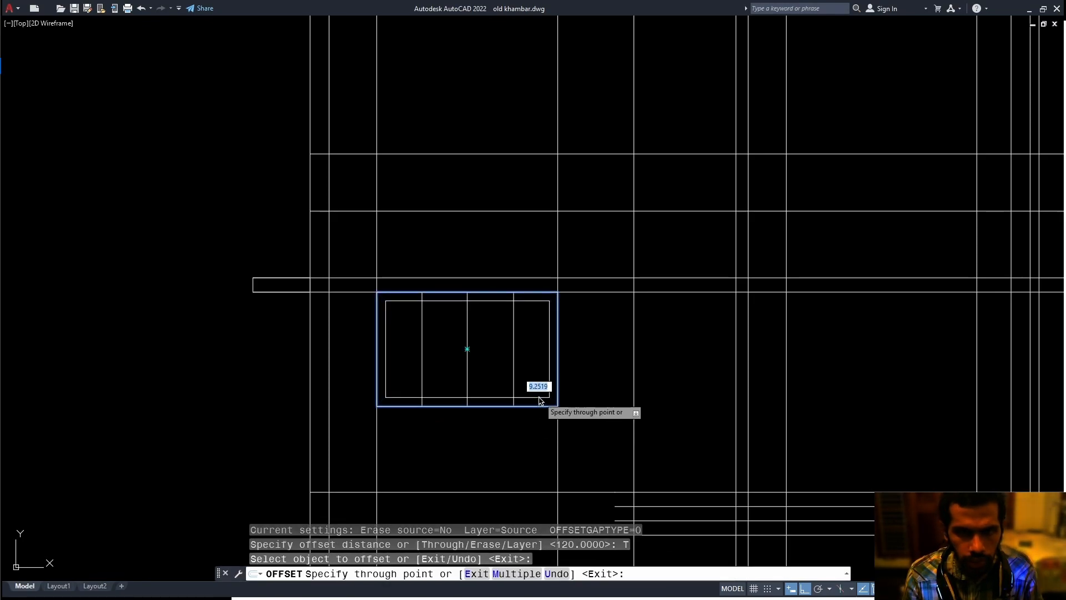
scroll(547, 403, up, 4)
scroll(552, 397, up, 3)
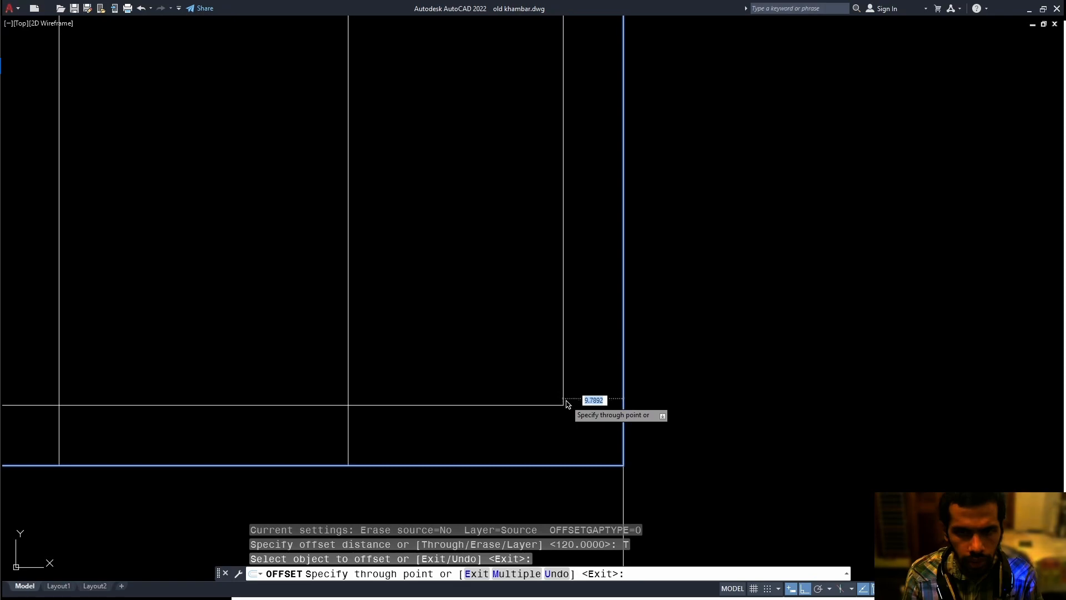
click(583, 425)
scroll(559, 419, down, 5)
key(Escape)
key(Escape)
Use EXTRIM with the inner frame rectangle as cutting edge to trim the mullion lines outside it.
text(extrim)
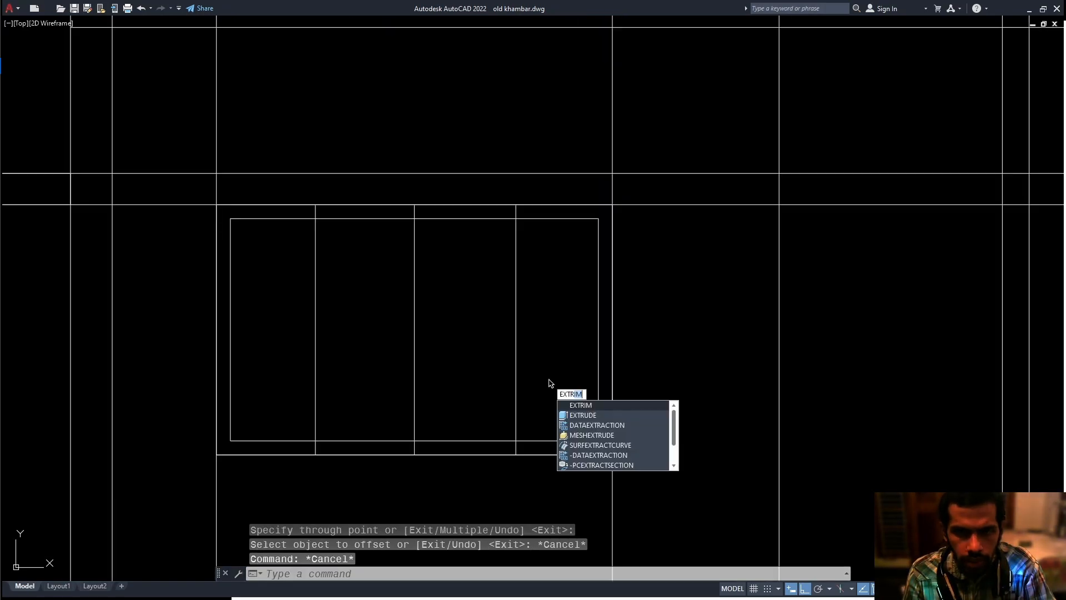
key(Return)
click(544, 445)
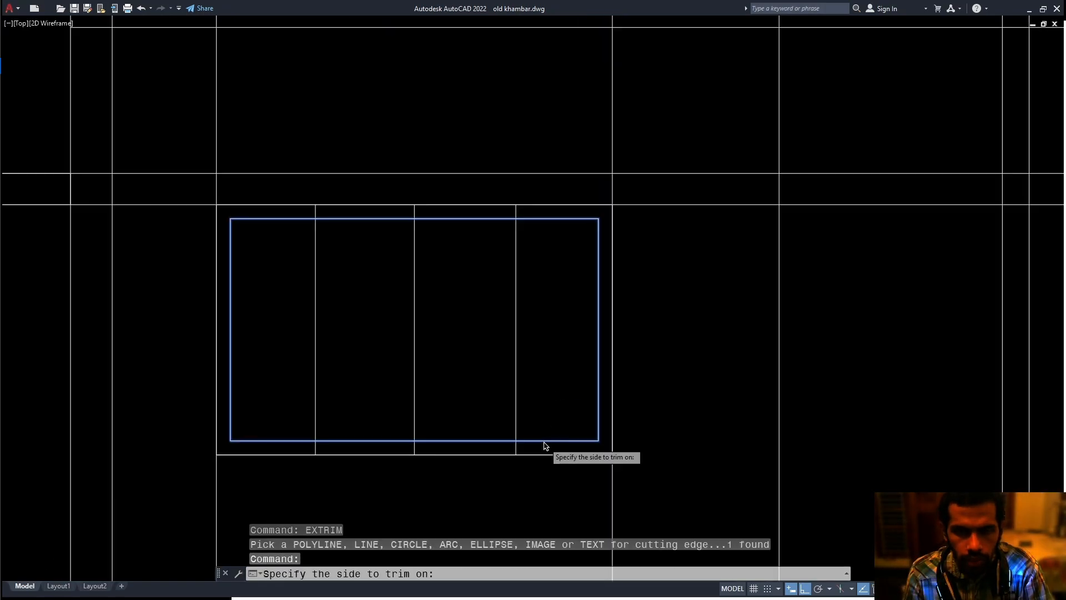
scroll(531, 451, up, 2)
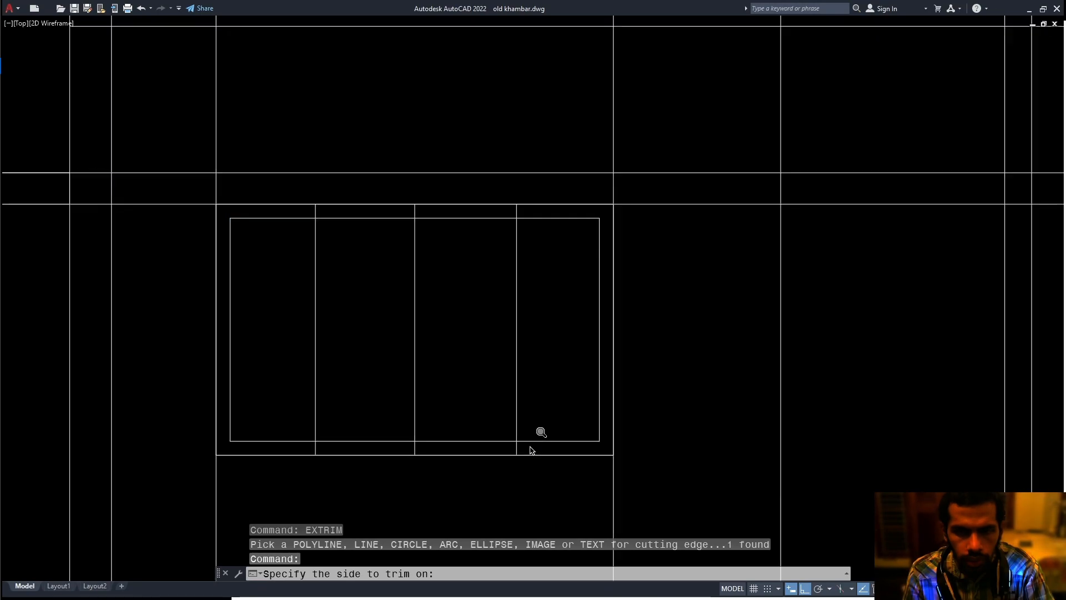
scroll(533, 455, up, 3)
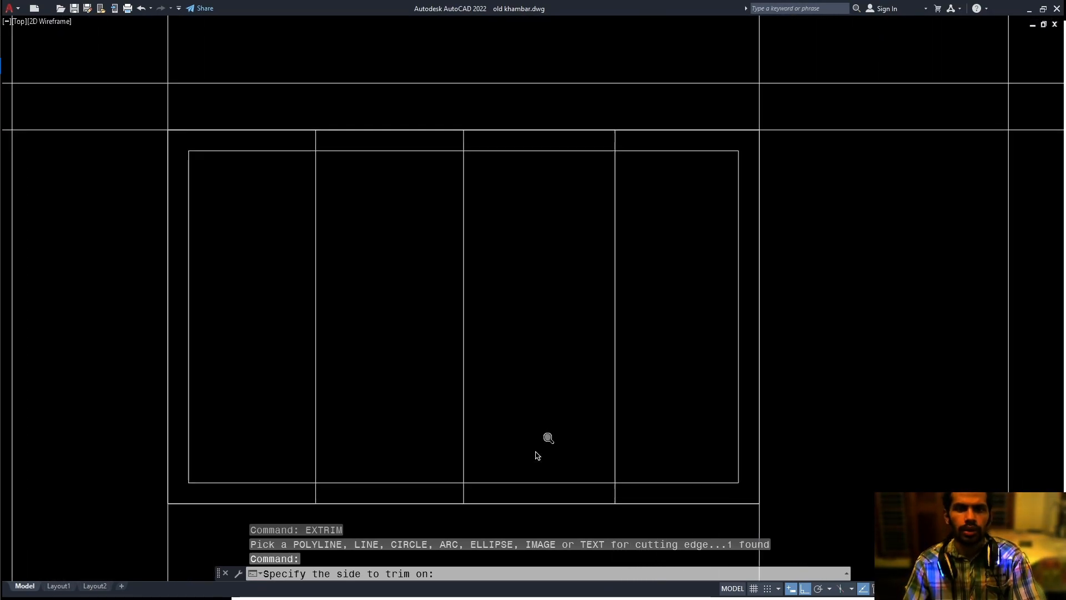
scroll(536, 453, up, 3)
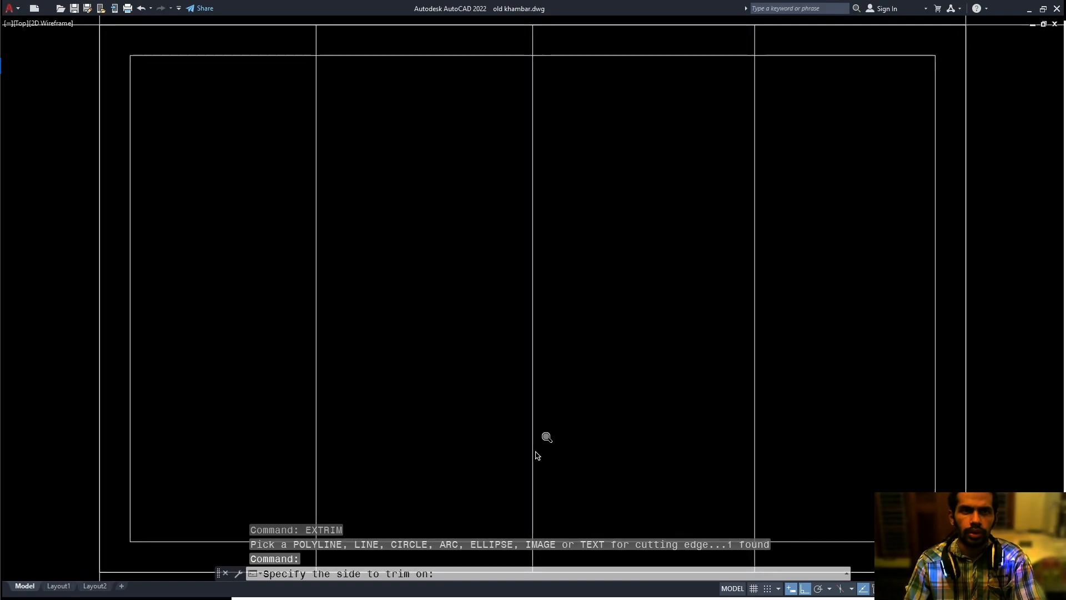
scroll(528, 451, down, 5)
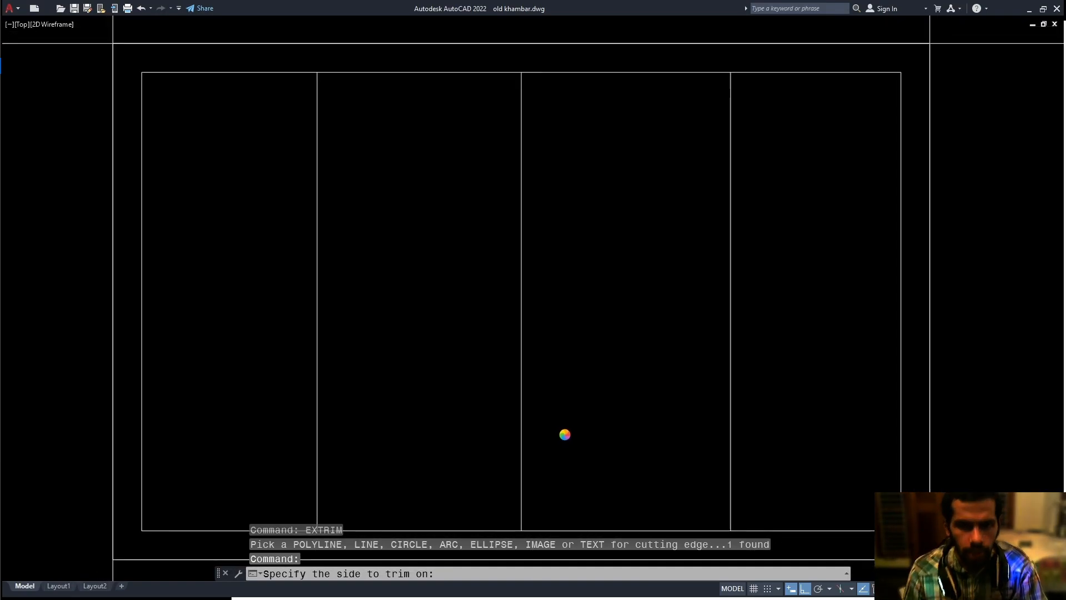
scroll(571, 429, down, 3)
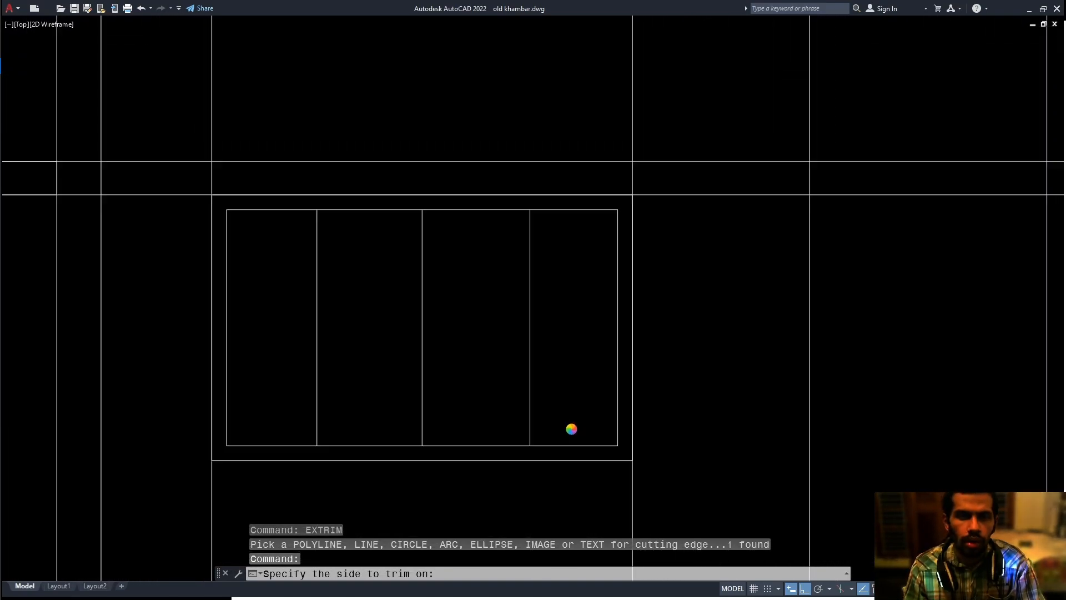
scroll(571, 429, down, 6)
Erase the two vertical construction lines running along the left and right edges of the window.
click(567, 430)
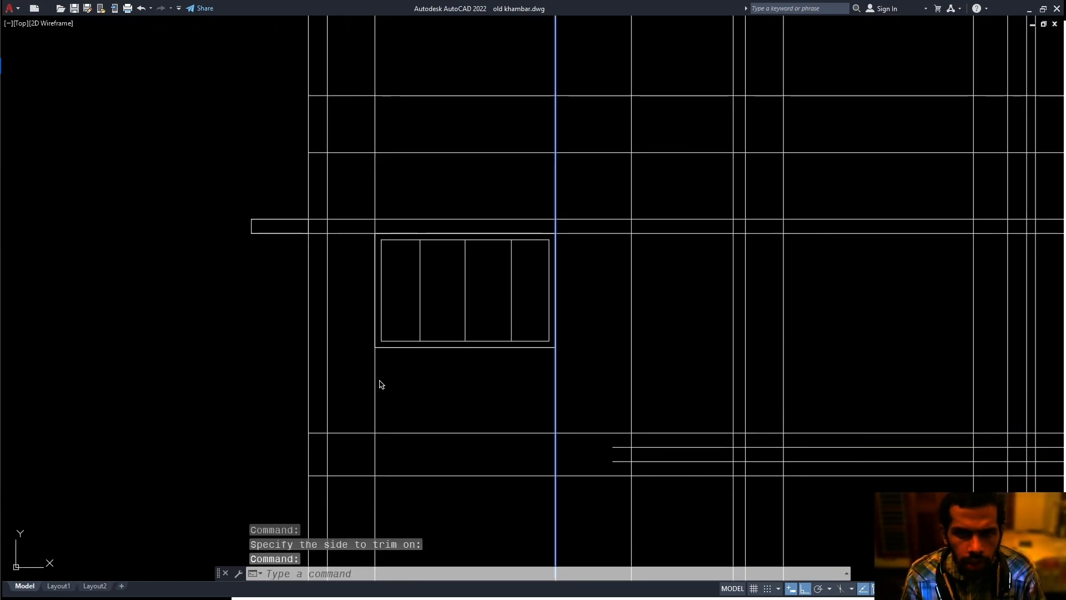
click(380, 382)
key(Delete)
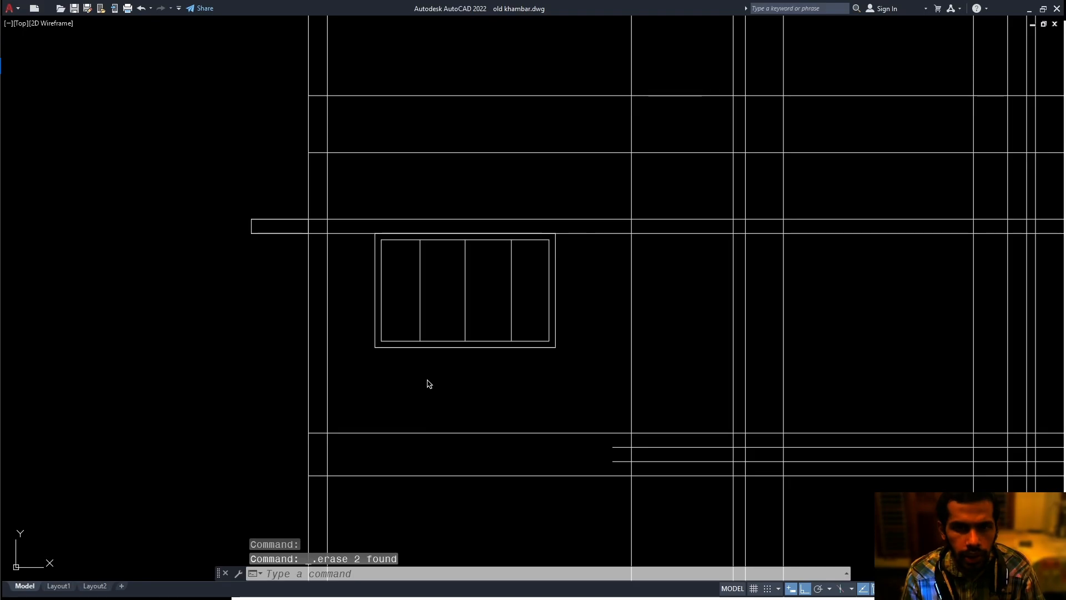
text(l)
key(Return)
scroll(330, 281, up, 5)
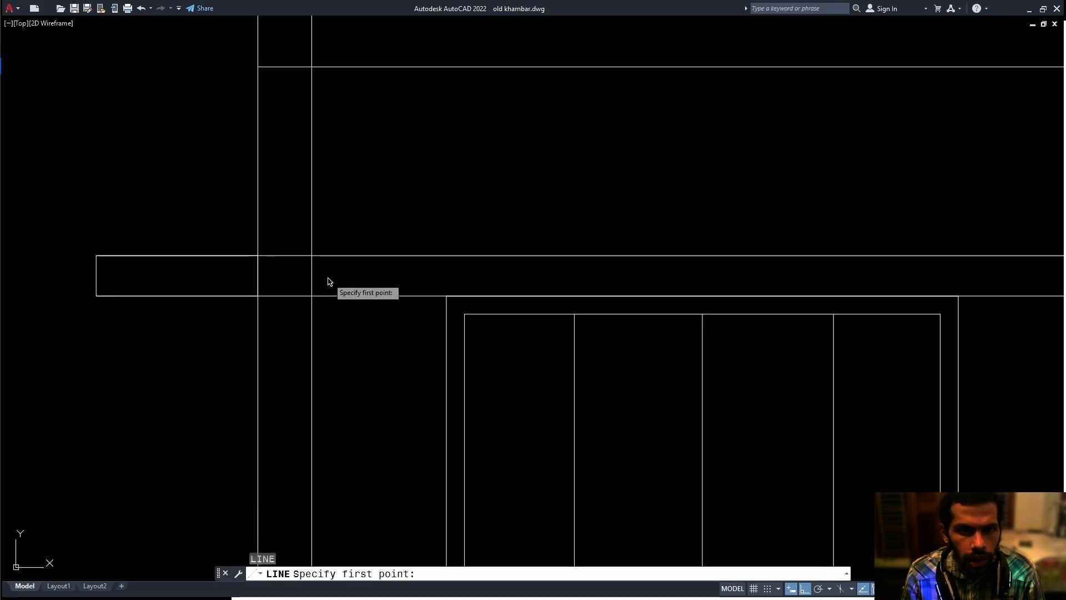
key(Escape)
Trim the two left wall lines where they cross the sunshade's thickness.
text(tr)
key(Return)
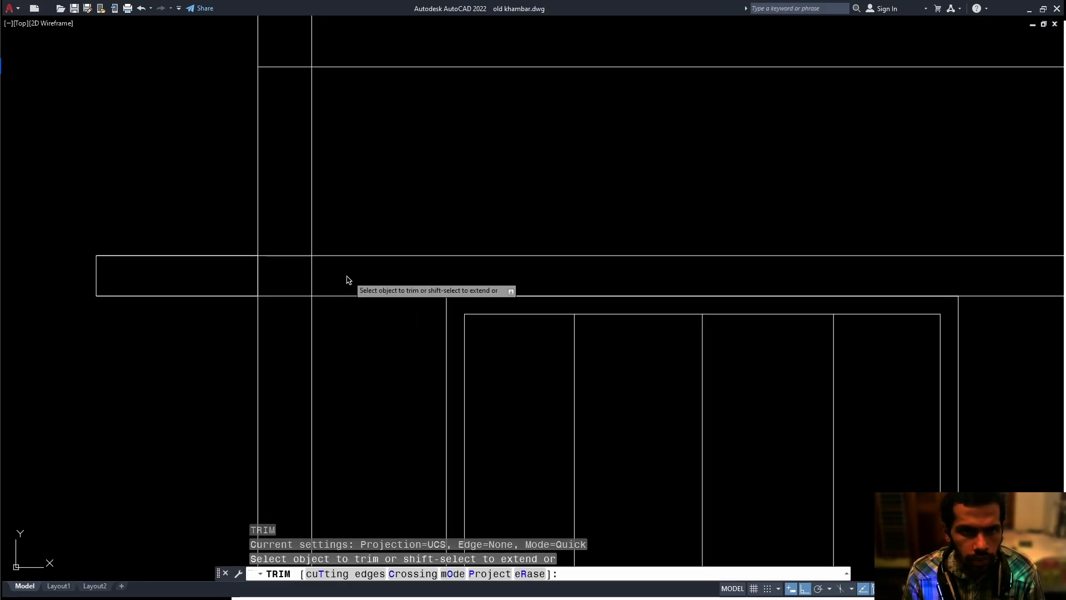
key(Escape)
scroll(348, 281, down, 3)
scroll(336, 217, down, 3)
mouse_move(364, 355)
middle_down()
mouse_move(358, 100)
mouse_move(361, 398)
middle_up()
scroll(330, 211, up, 6)
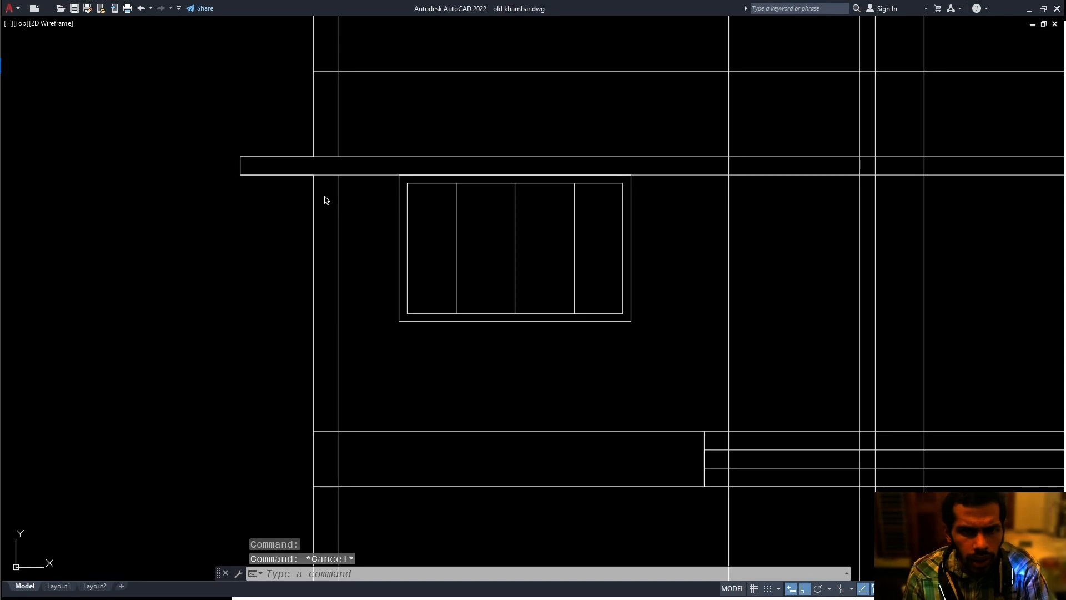
Draw a rectangle for the left end wall between its two vertical lines, from the sunshade's underside to the ground line.
middle_drag(329, 199, 307, 199)
text(rec)
key(Return)
click(295, 175)
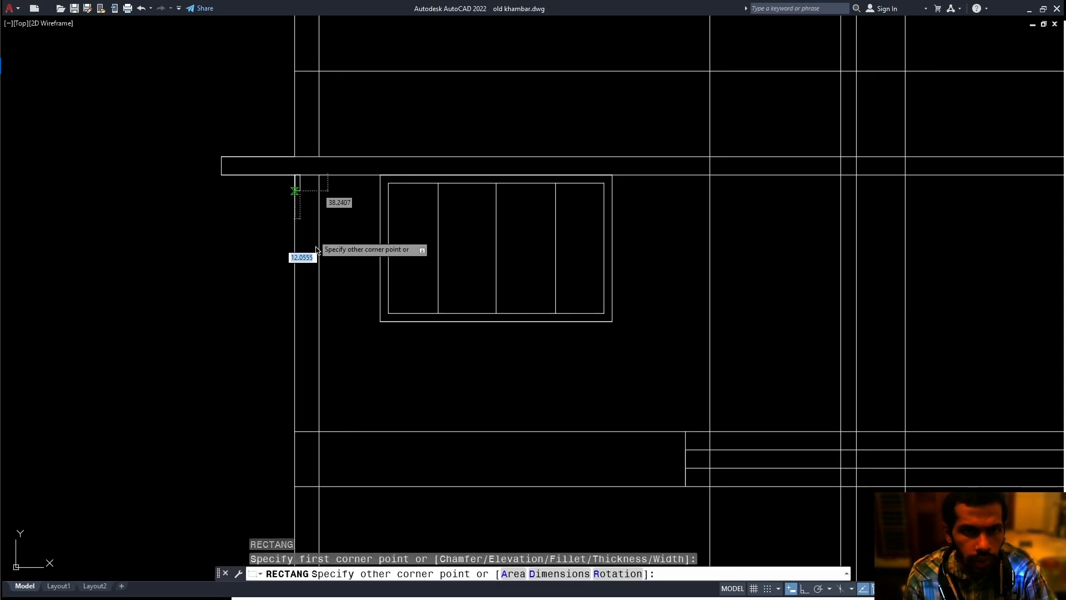
key(Escape)
Erase the wall's inner vertical construction line that runs from the sunshade's underside past the ground line.
mouse_move(319, 491)
middle_down()
mouse_move(347, 383)
mouse_move(331, 350)
middle_up()
click(319, 349)
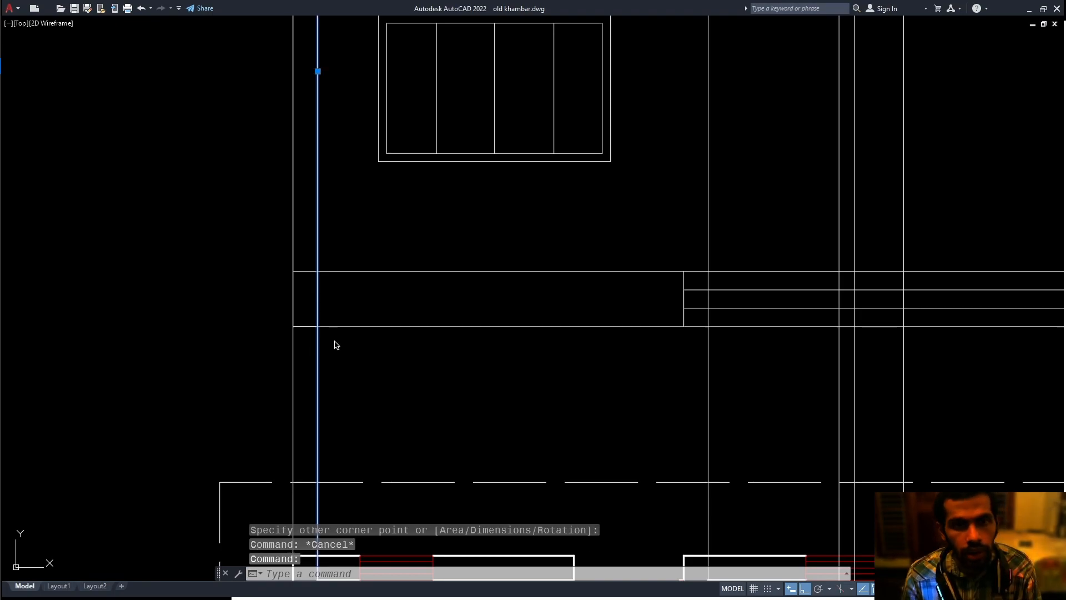
key(Delete)
Trim the floor line's segment that lies inside the left end wall.
middle_drag(352, 242, 365, 422)
scroll(321, 463, up, 3)
text(tr)
key(Return)
drag(326, 442, 311, 390)
key(Escape)
Trim the left wall's outer construction line between the ground line and the plan's dashed outline.
scroll(312, 389, down, 3)
mouse_move(320, 322)
middle_down()
mouse_move(317, 418)
mouse_move(322, 175)
middle_up()
middle_drag(342, 319, 342, 208)
key(space)
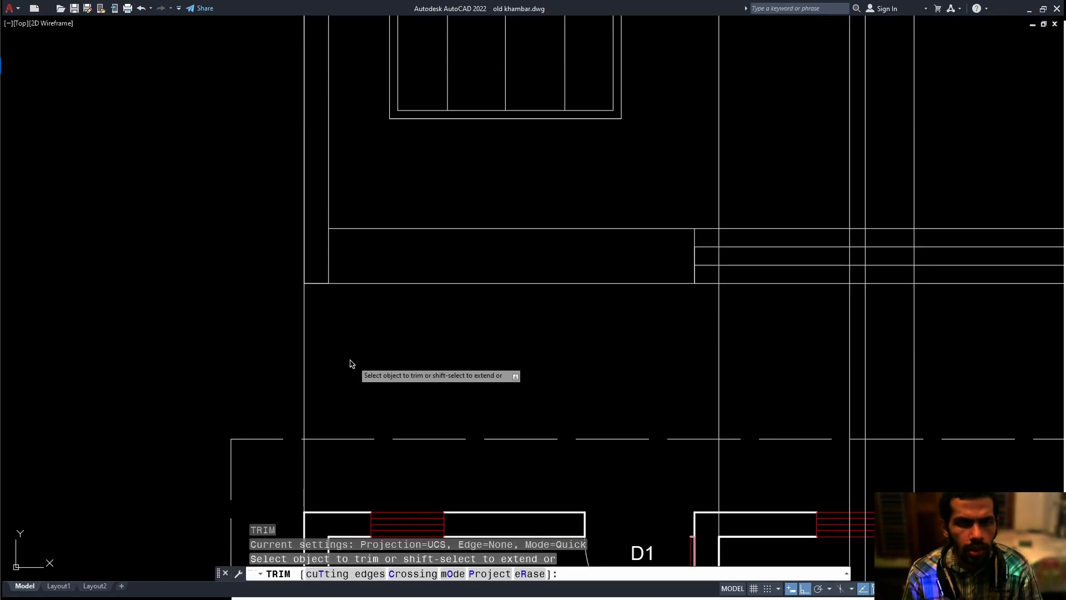
drag(355, 364, 282, 371)
key(Escape)
Select the two vertical lines projected from main door MD in the plan and locate them in the elevation.
scroll(354, 364, down, 2)
middle_drag(536, 284, 400, 95)
middle_drag(475, 388, 376, 131)
scroll(452, 322, down, 3)
middle_drag(453, 324, 455, 139)
scroll(383, 342, up, 4)
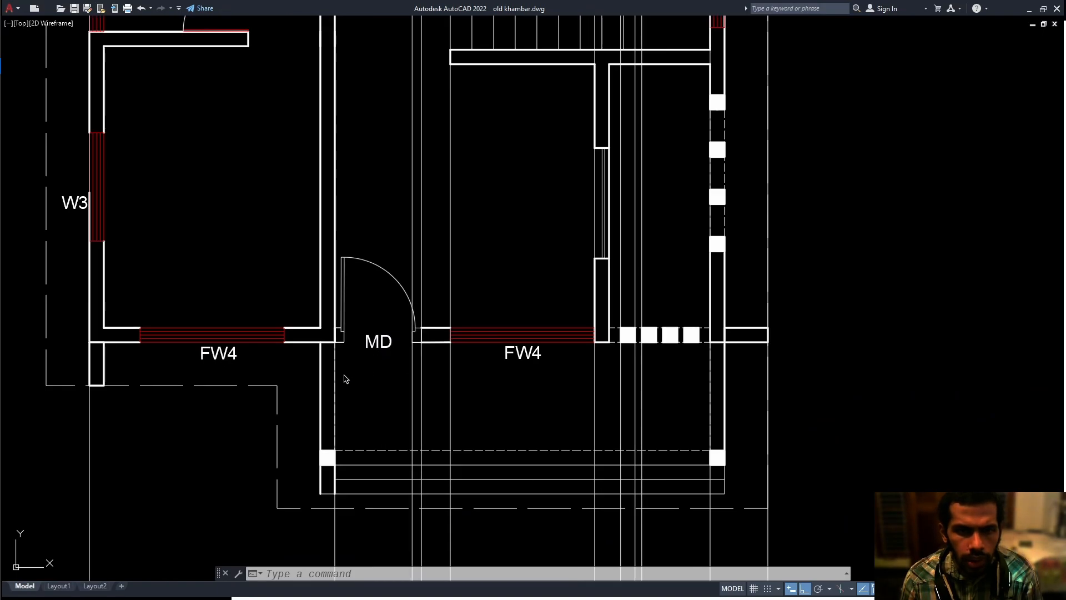
click(412, 394)
scroll(381, 344, down, 3)
middle_drag(382, 365, 381, 475)
mouse_move(372, 46)
middle_down()
mouse_move(396, 233)
mouse_move(385, 540)
middle_up()
scroll(370, 320, up, 3)
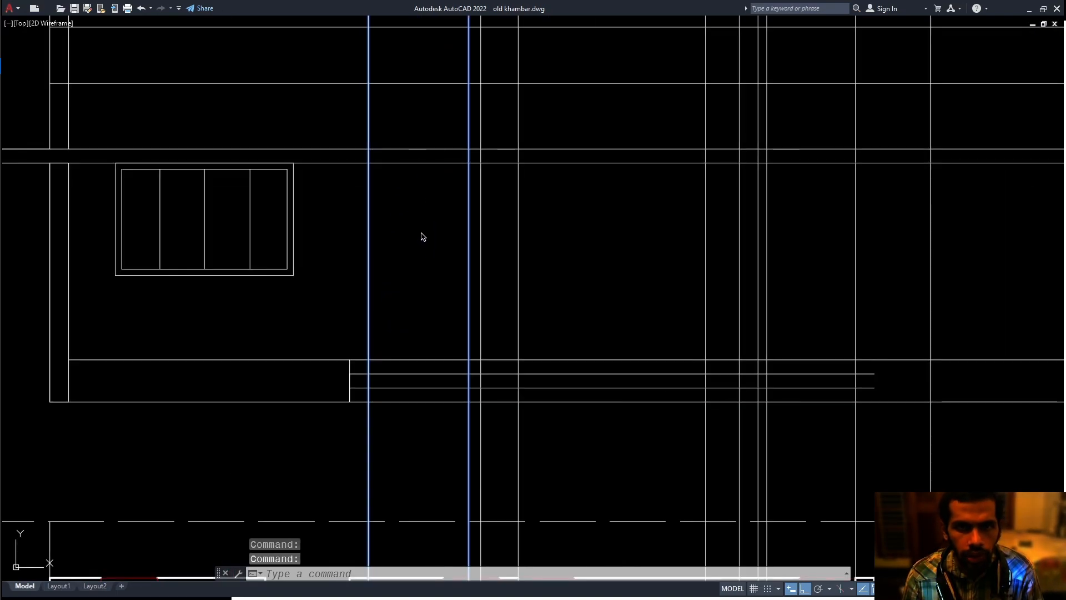
text(m2p)
key(Return)
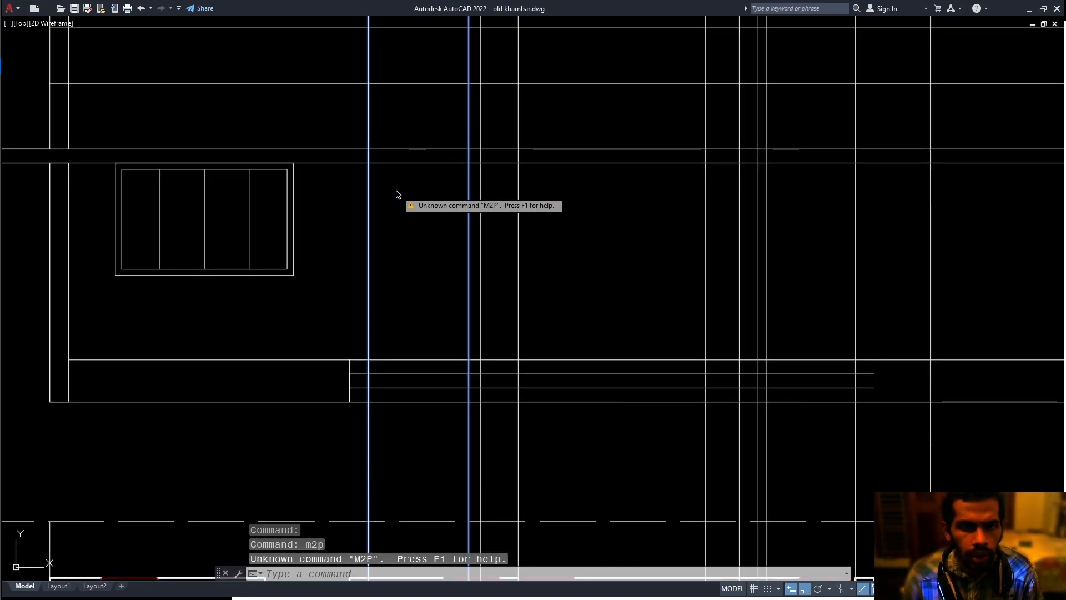
key(Escape)
Draw the main door's outline rectangle between its two projected lines, from the sunshade's underside to the floor line.
text(rec)
key(Return)
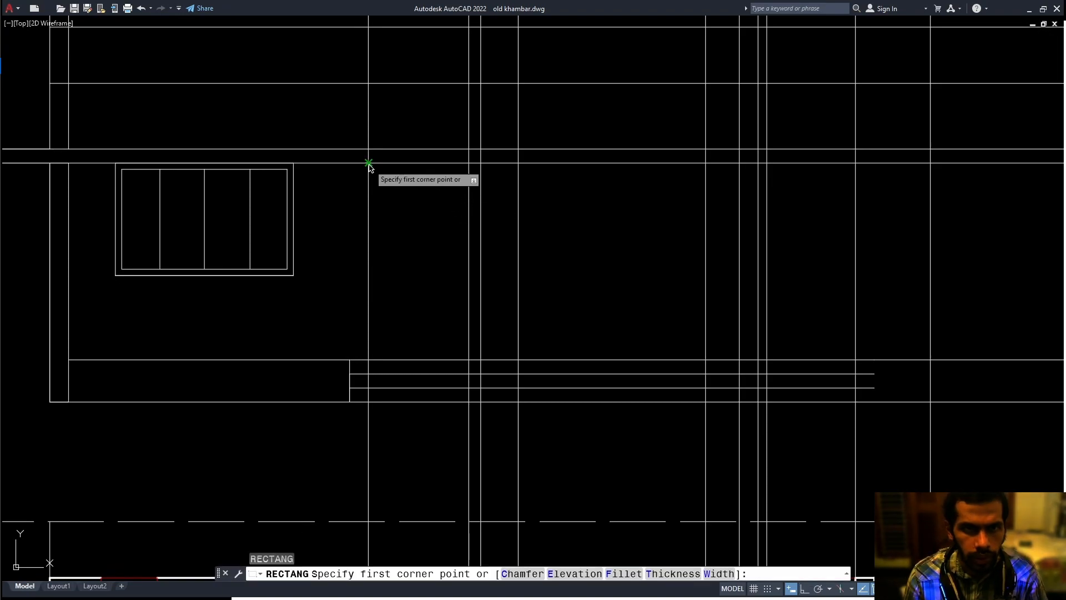
click(368, 163)
click(469, 360)
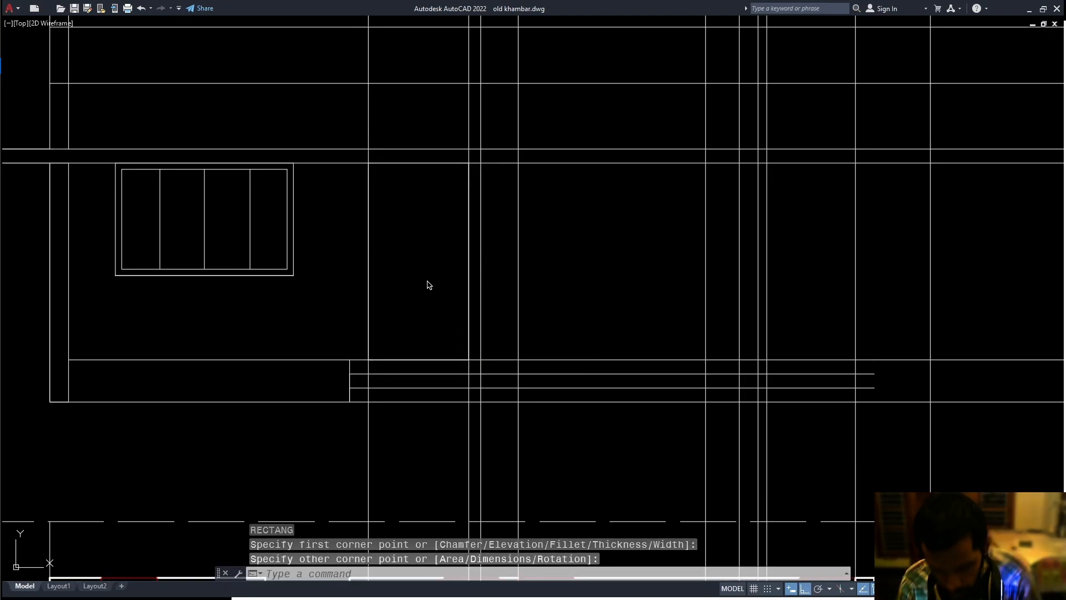
Offset the main door's rectangle inward with the Through option to create its inner frame.
text(o)
key(Return)
text(t)
key(Return)
scroll(428, 285, up, 1)
click(506, 158)
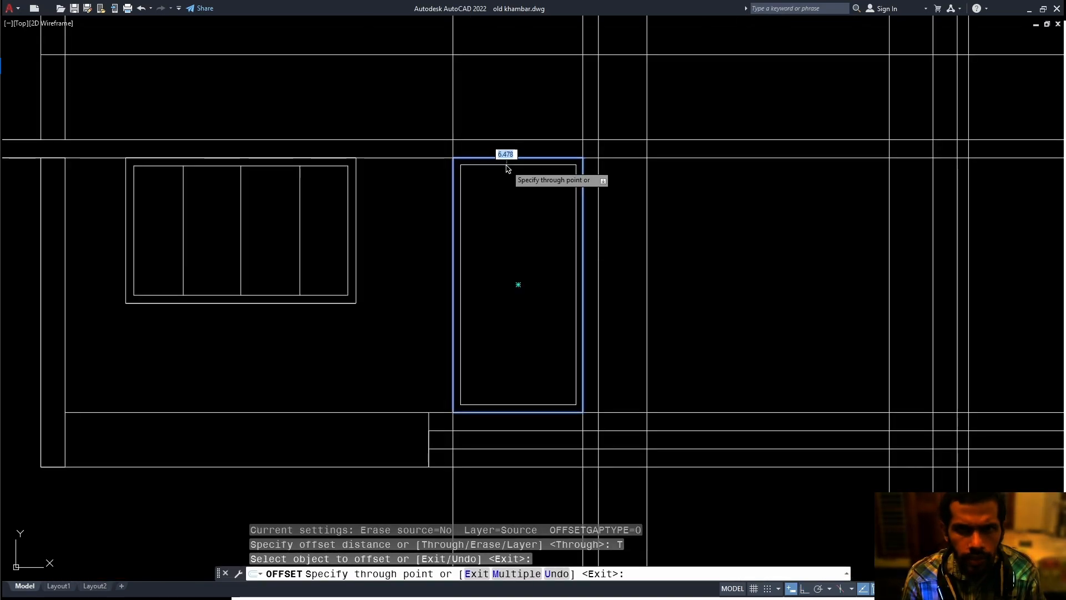
click(506, 170)
mouse_move(525, 207)
middle_down()
mouse_move(517, 226)
mouse_move(506, 218)
middle_up()
key(Escape)
Draw a vertical centre line between the top and bottom midpoints of the door's inner frame.
text(l)
key(Return)
click(500, 183)
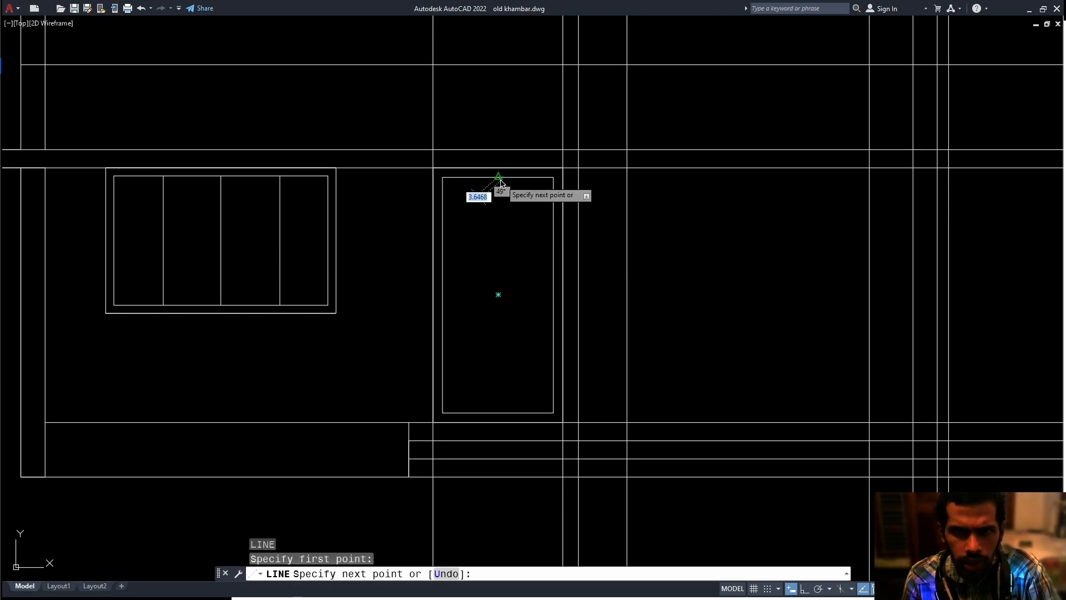
click(498, 413)
key(Return)
middle_drag(480, 210, 475, 235)
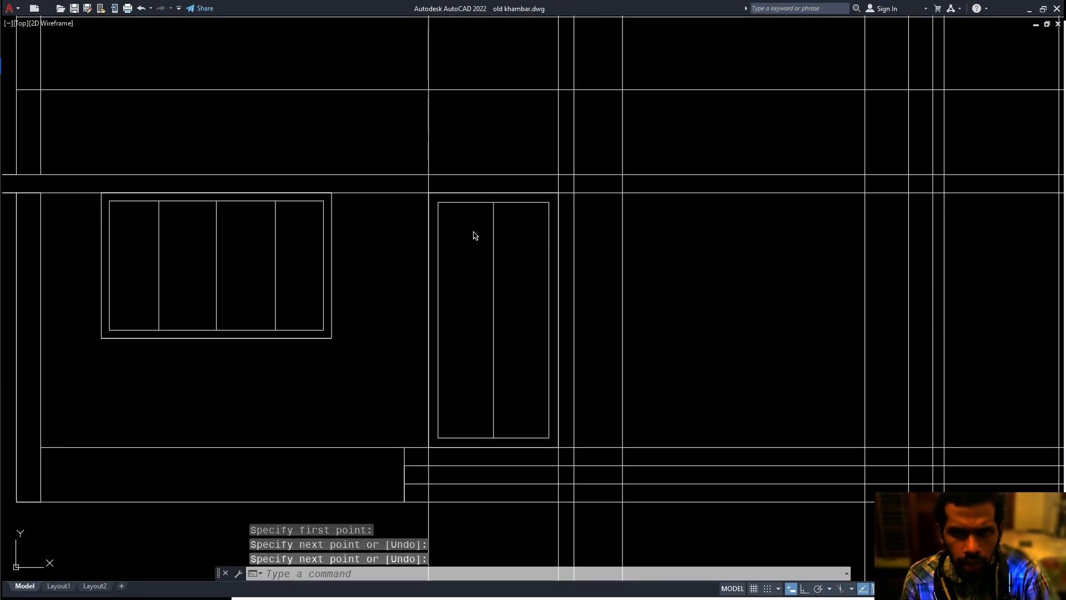
key(Return)
key(Escape)
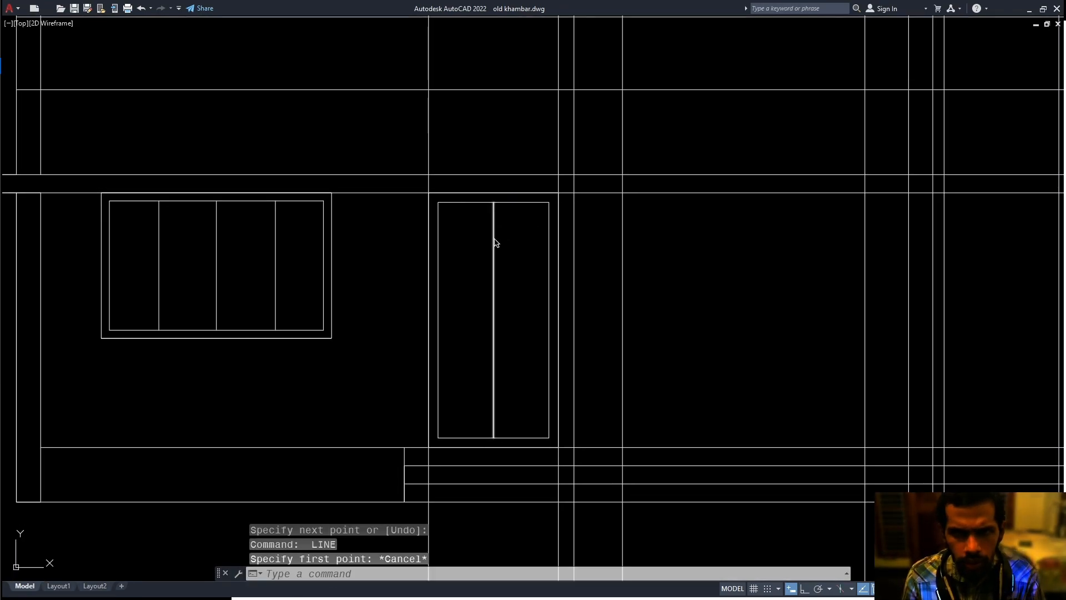
Offset the main door's centre line by equal distances to both sides and delete the original centre line.
text(o)
key(Return)
click(467, 243)
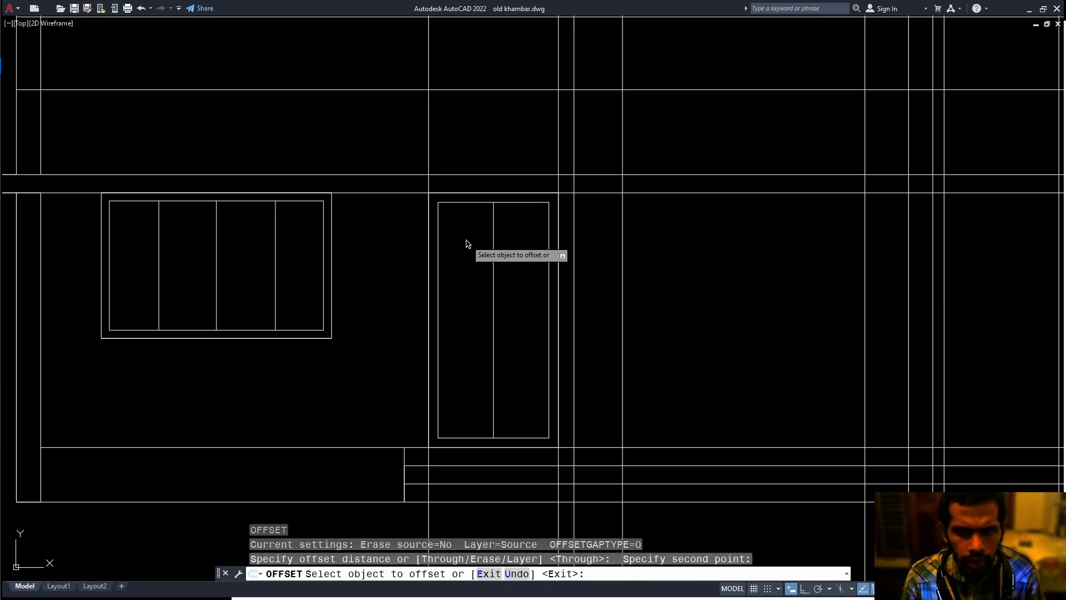
click(493, 246)
click(464, 251)
click(492, 255)
click(516, 260)
key(Escape)
click(504, 260)
click(483, 277)
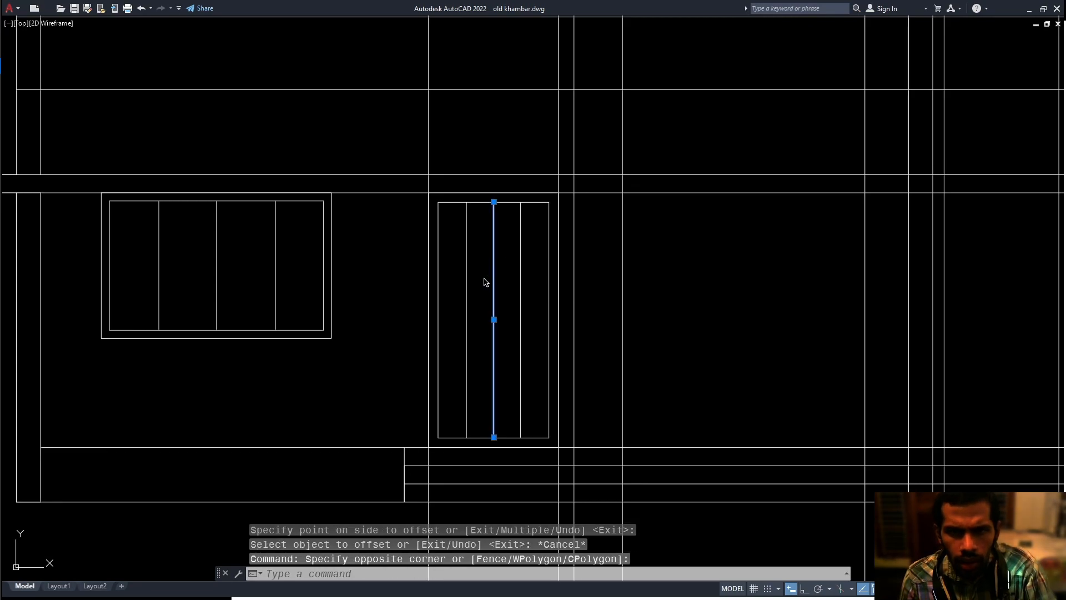
key(Delete)
Draw three horizontal lines between the door's two inner vertical lines, dividing the middle strip into four panels.
mouse_move(495, 275)
middle_down()
mouse_move(476, 257)
mouse_move(464, 279)
mouse_move(467, 247)
middle_up()
scroll(465, 321, up, 3)
scroll(458, 300, down, 1)
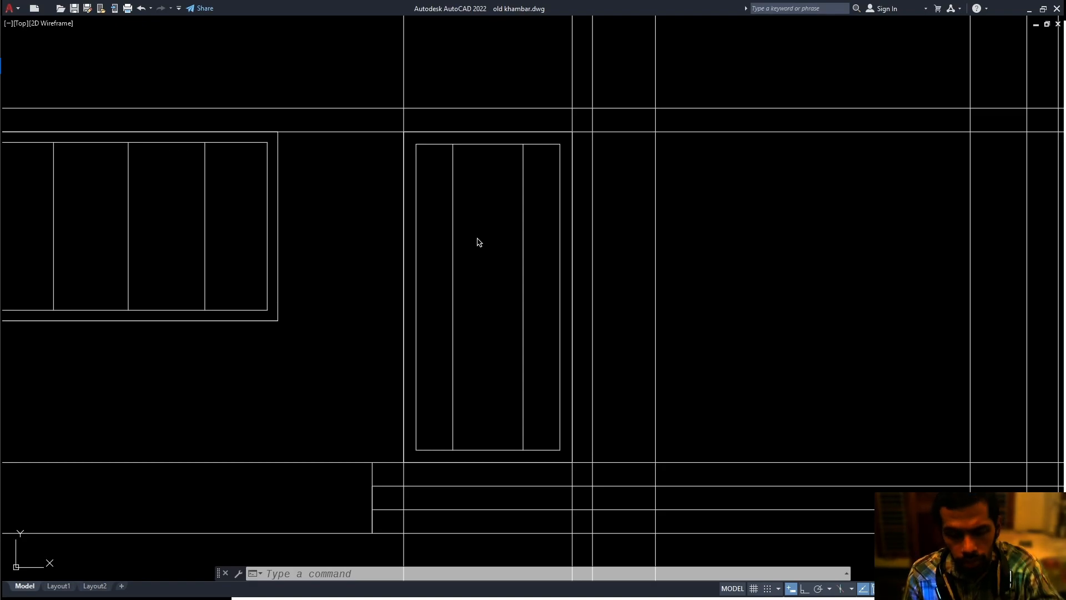
text(l)
key(Return)
click(454, 207)
click(523, 207)
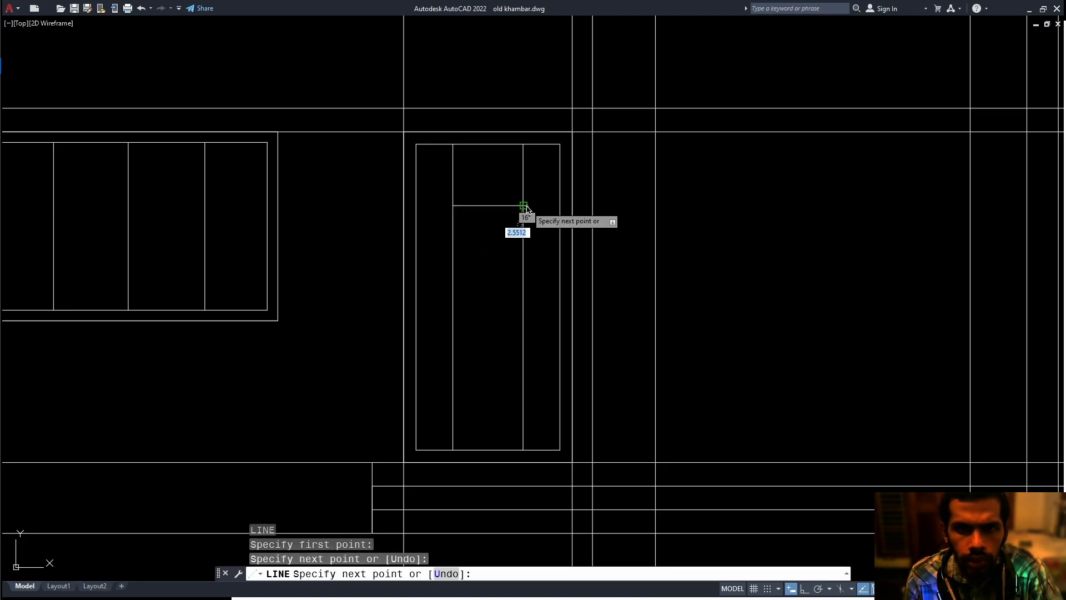
key(Return)
key(Return)
click(453, 274)
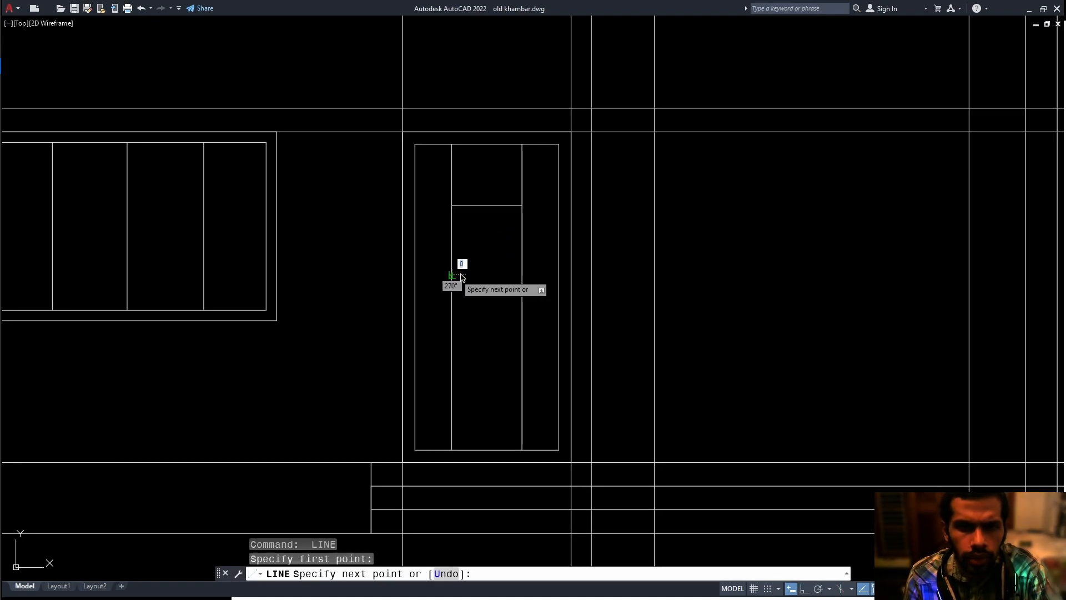
click(522, 275)
key(Return)
key(Return)
click(452, 353)
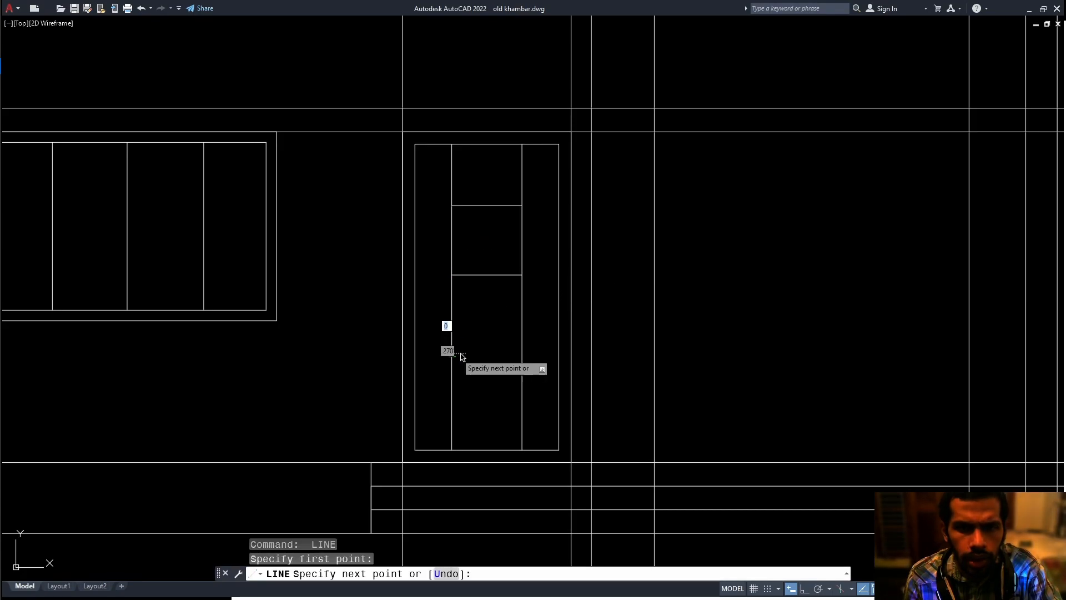
click(522, 353)
key(Return)
Hatch the second and fourth panels from the top of the door's middle strip with the yellow CLAY pattern.
middle_drag(507, 374, 504, 388)
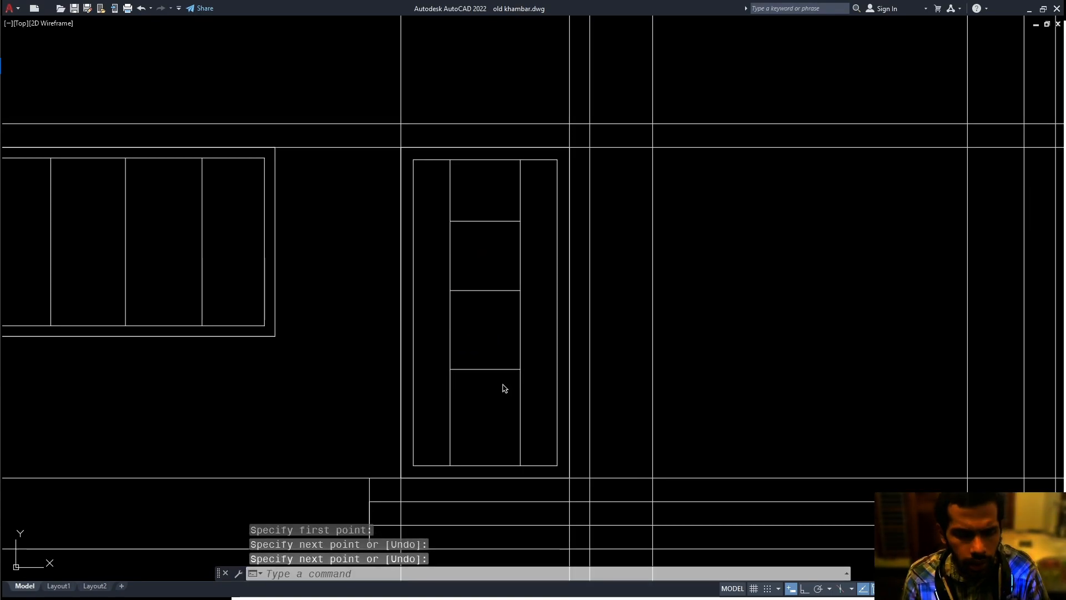
text(H)
key(Return)
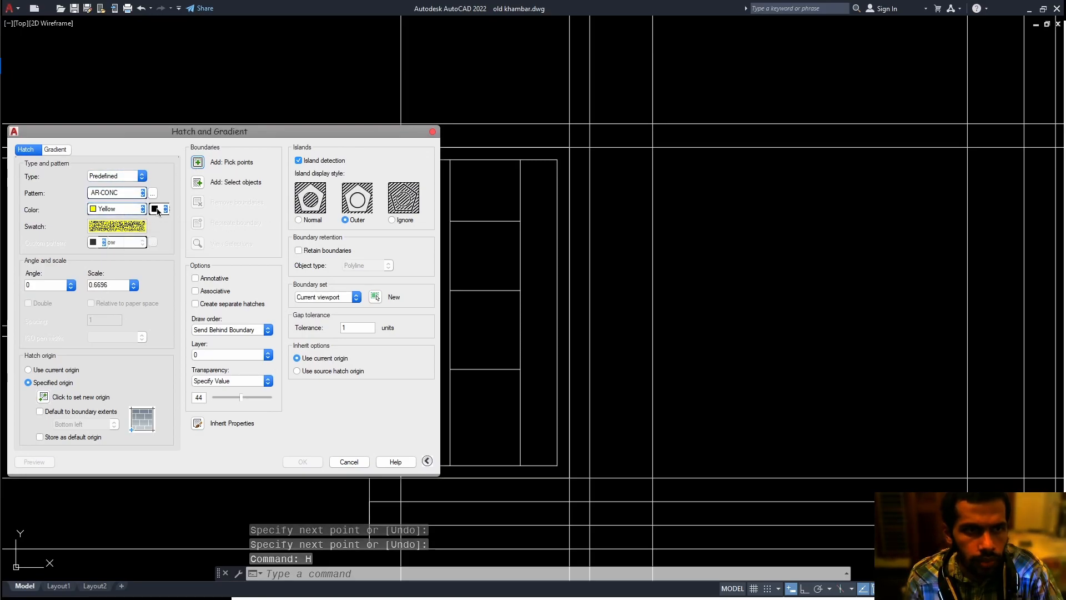
click(152, 193)
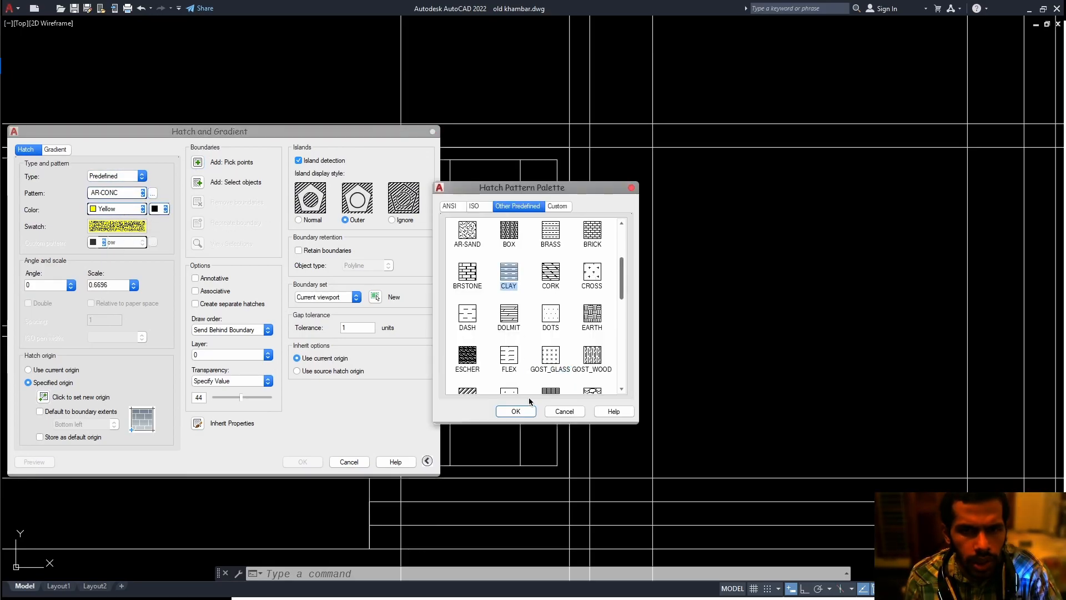
click(516, 412)
click(198, 162)
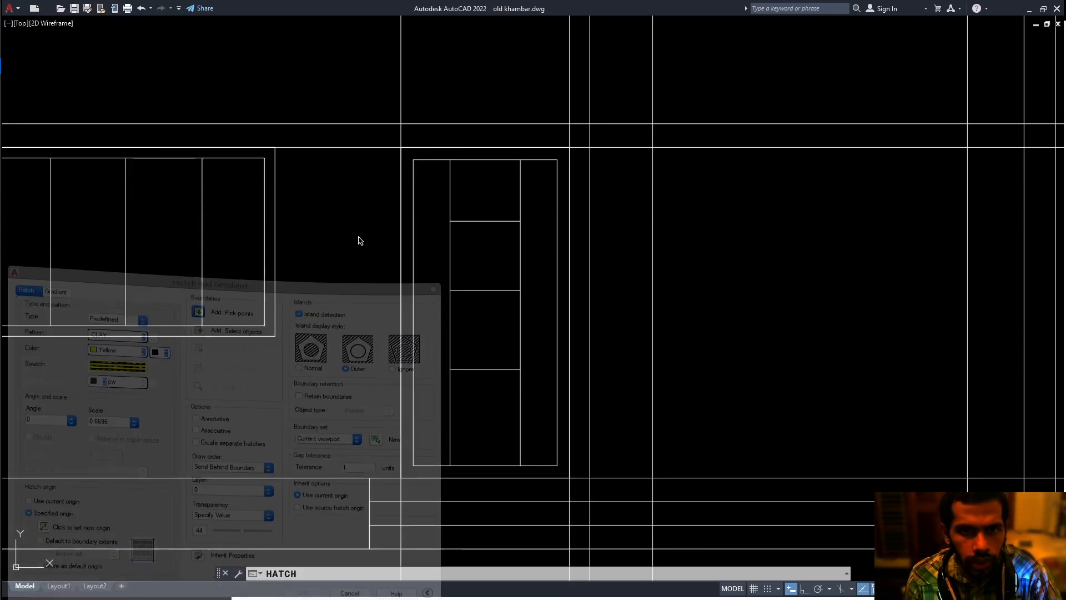
click(468, 240)
click(492, 421)
key(Return)
key(Return)
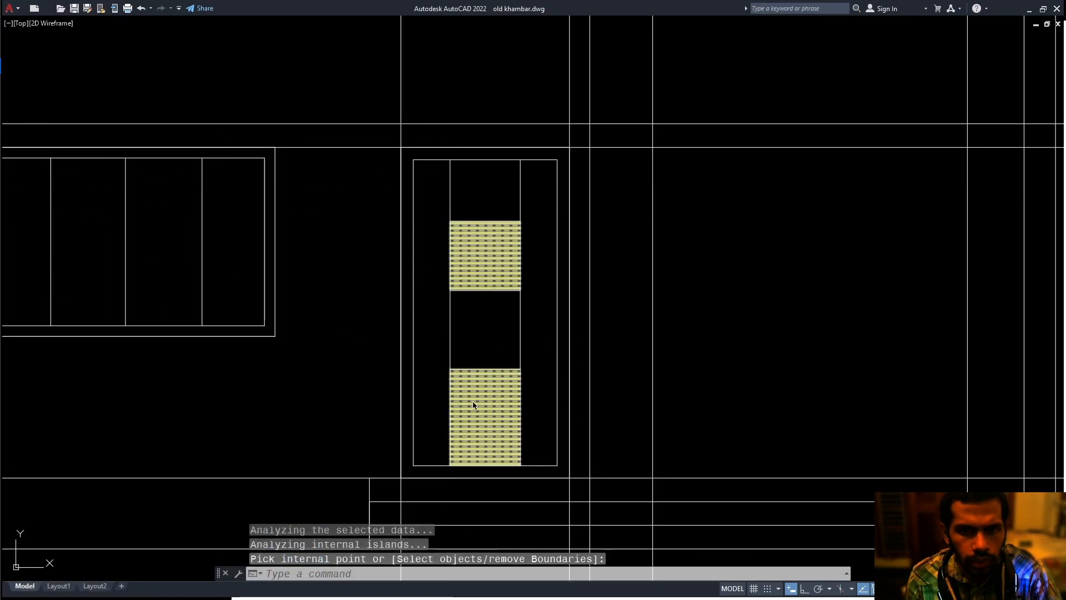
scroll(483, 361, down, 2)
middle_drag(488, 314, 522, 255)
key(Escape)
key(Escape)
Select the two vertical lines projected from window FW4 beside main door MD in the plan and locate them in the elevation.
scroll(475, 355, up, 2)
scroll(467, 362, down, 1)
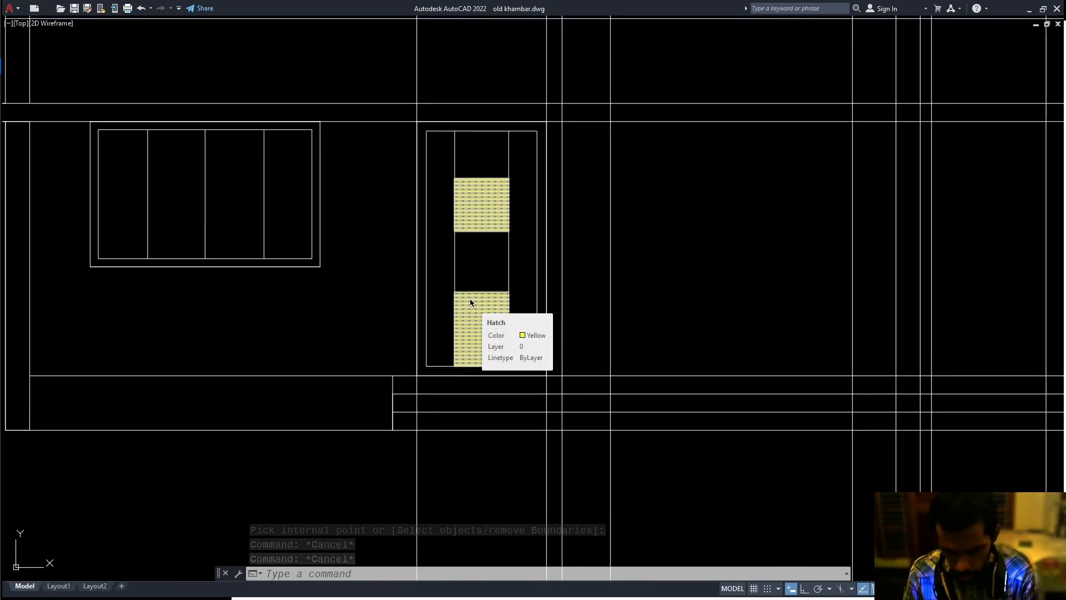
scroll(513, 317, down, 3)
middle_drag(525, 328, 407, 102)
middle_drag(491, 311, 496, 119)
middle_drag(522, 331, 480, 28)
scroll(472, 72, down, 1)
scroll(480, 375, up, 3)
click(353, 305)
click(537, 309)
scroll(459, 306, down, 5)
middle_drag(436, 277, 426, 578)
middle_drag(463, 308, 462, 493)
scroll(455, 325, up, 3)
middle_drag(454, 282, 547, 287)
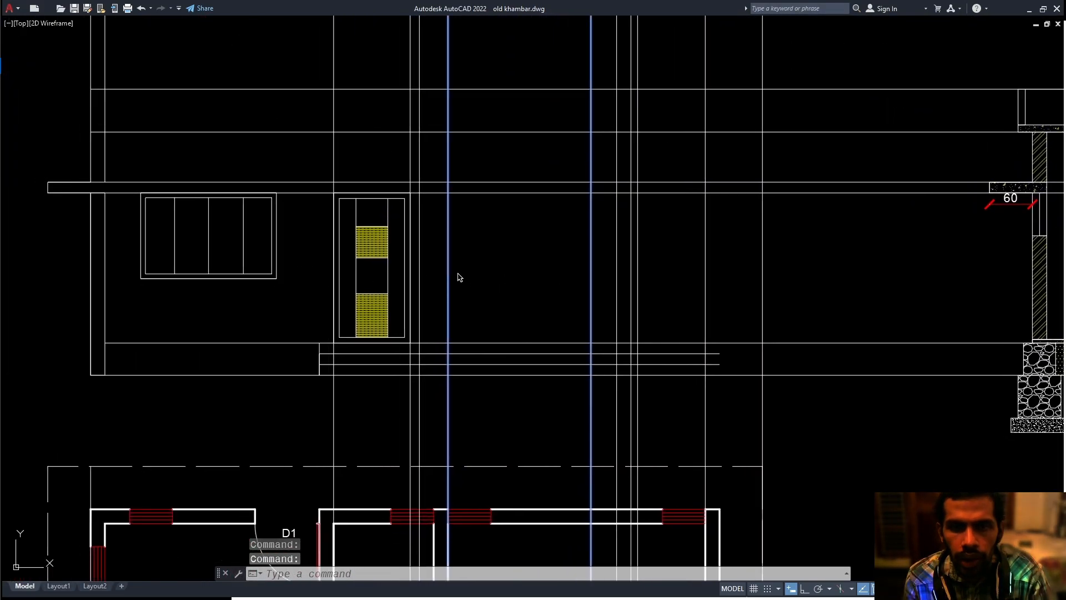
key(Escape)
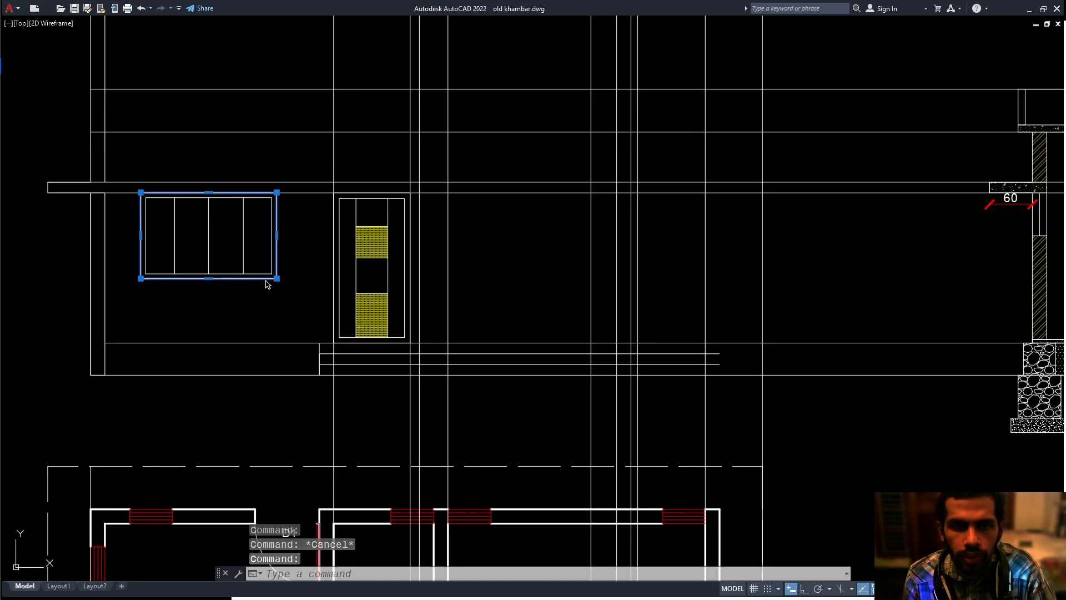
Draw a horizontal guide line from the existing window's lower right corner to the far projected line of the second FW4.
key(Escape)
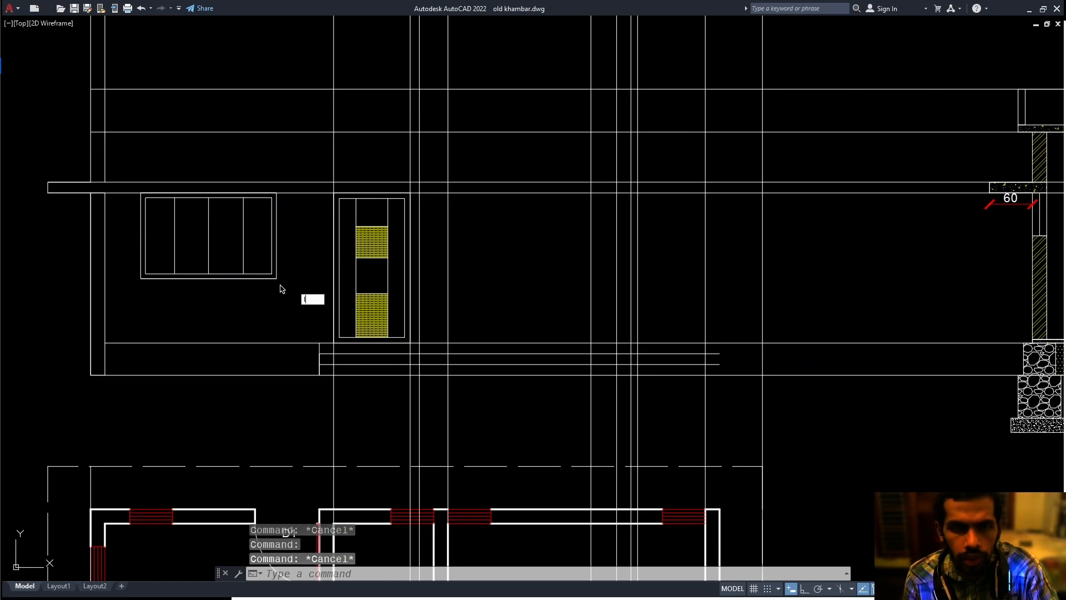
key(Return)
click(276, 278)
click(589, 294)
key(Return)
mouse_move(525, 245)
middle_down()
mouse_move(493, 293)
mouse_move(550, 234)
mouse_move(547, 267)
middle_up()
scroll(480, 266, up, 2)
scroll(472, 273, down, 1)
key(Escape)
Check the window type beside main door MD in the plan against the window already drawn in the elevation.
scroll(524, 287, down, 5)
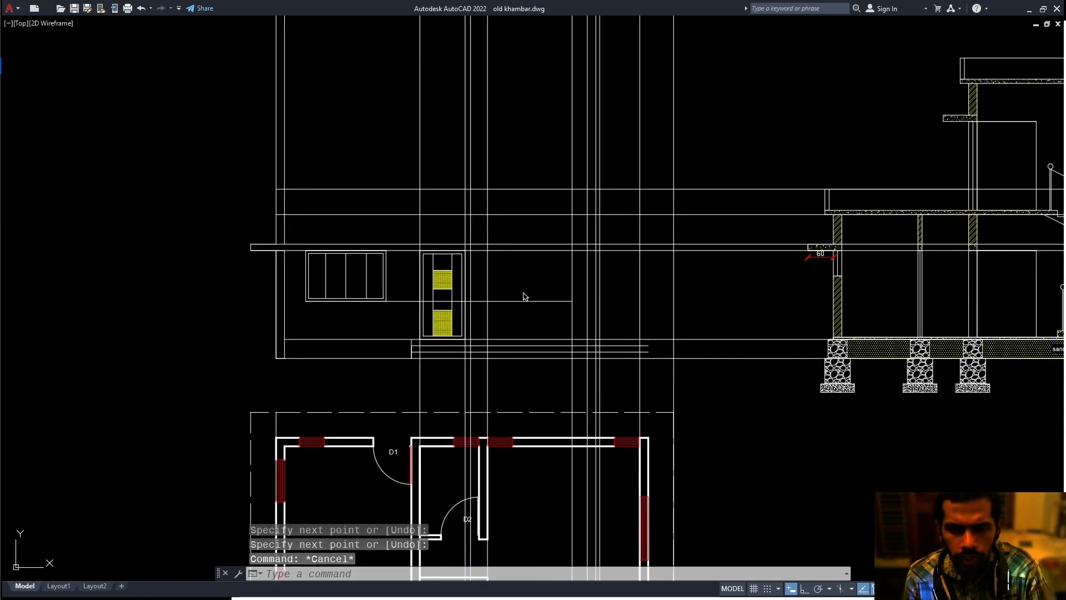
middle_drag(526, 314, 461, 95)
scroll(469, 479, up, 5)
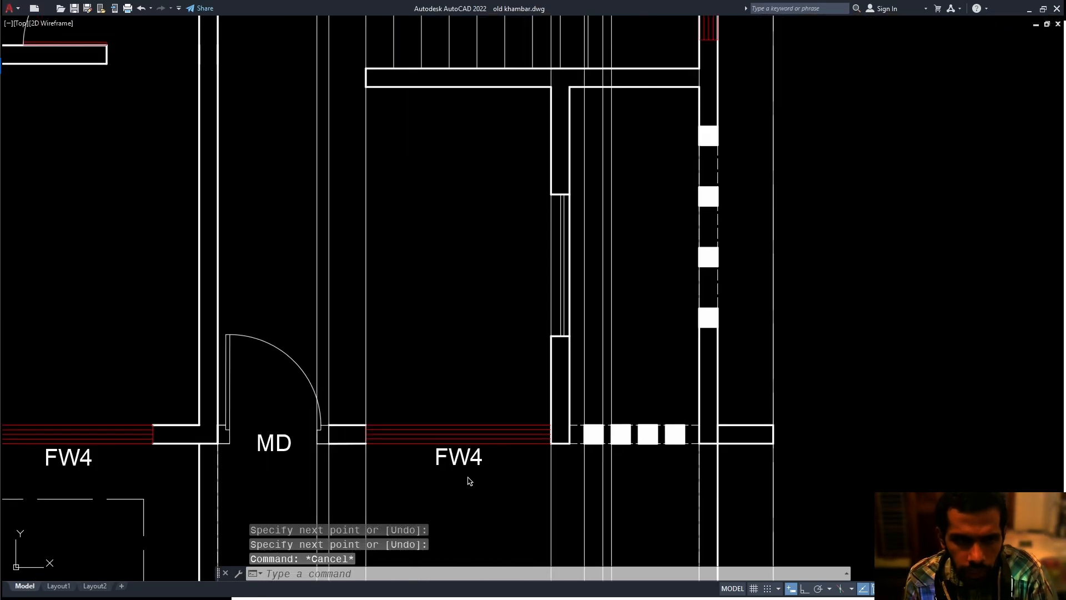
scroll(469, 481, down, 2)
middle_drag(423, 293, 484, 517)
scroll(484, 516, down, 4)
middle_drag(475, 311, 477, 375)
scroll(484, 281, up, 5)
middle_drag(492, 294, 511, 325)
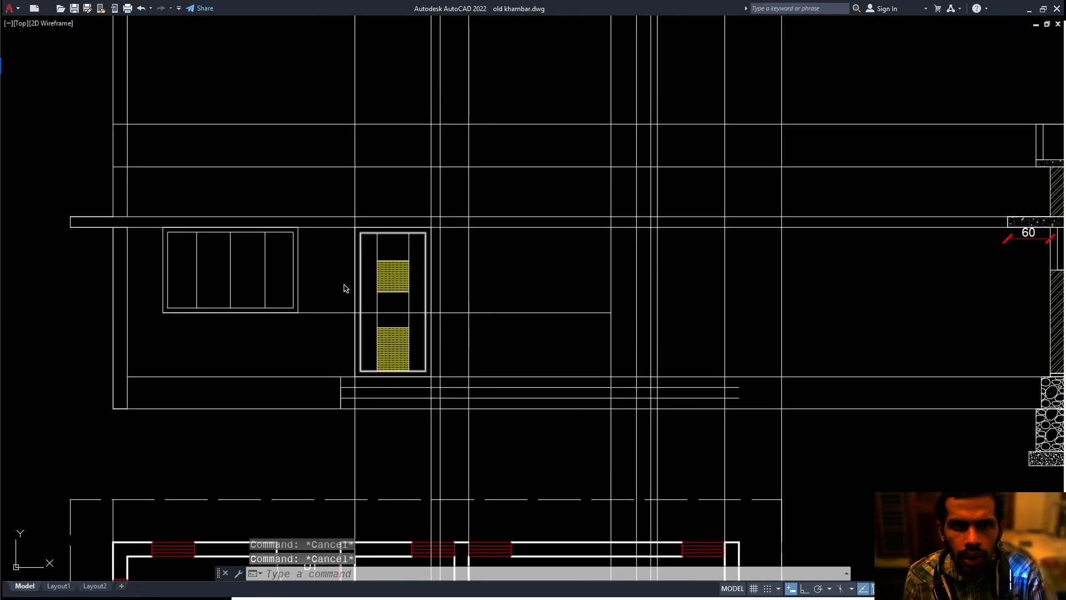
Copy the divided window from its lower left corner to where the guide line meets the second FW4's near projected line.
click(312, 257)
click(156, 279)
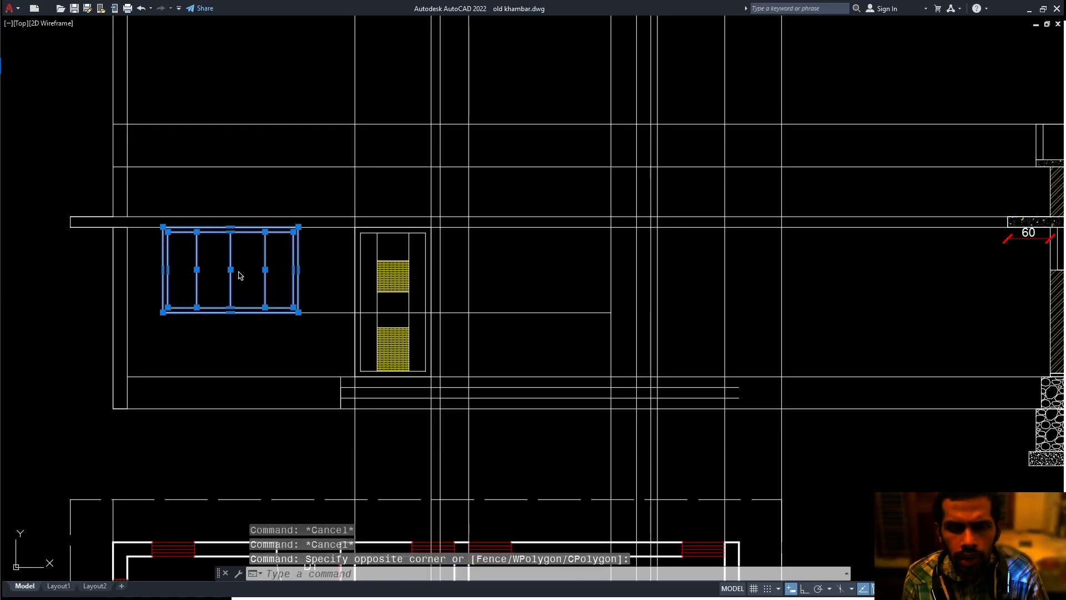
text(co)
key(Return)
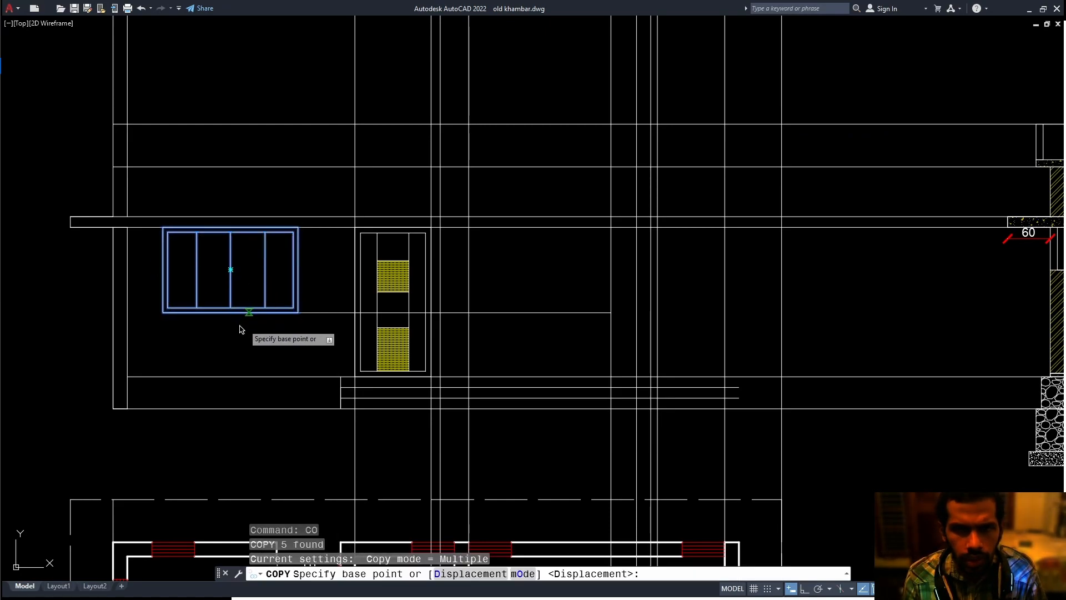
click(163, 315)
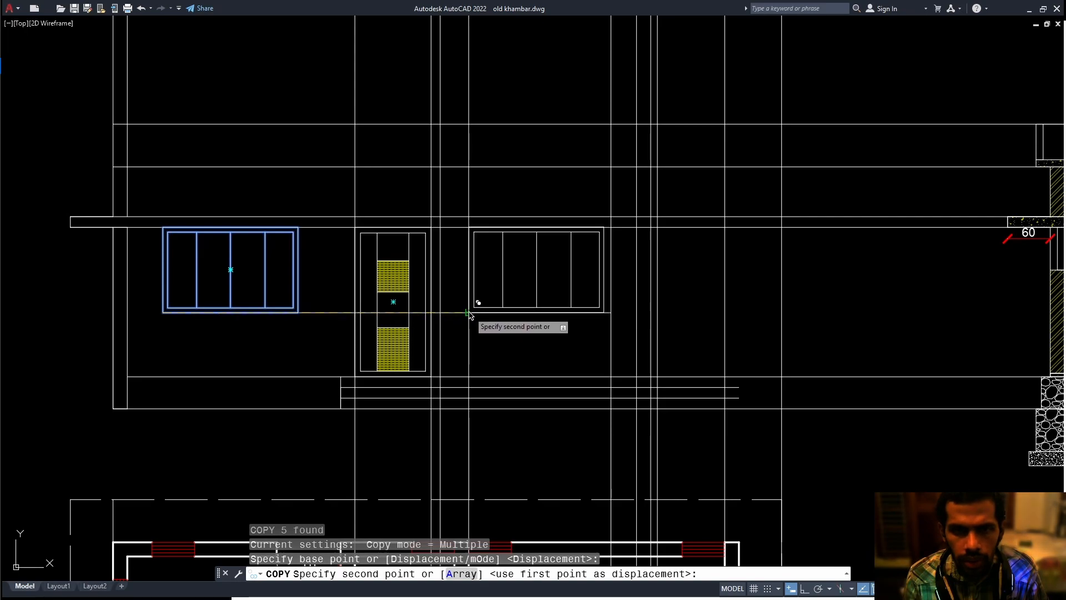
click(482, 327)
middle_drag(508, 339, 526, 291)
key(Escape)
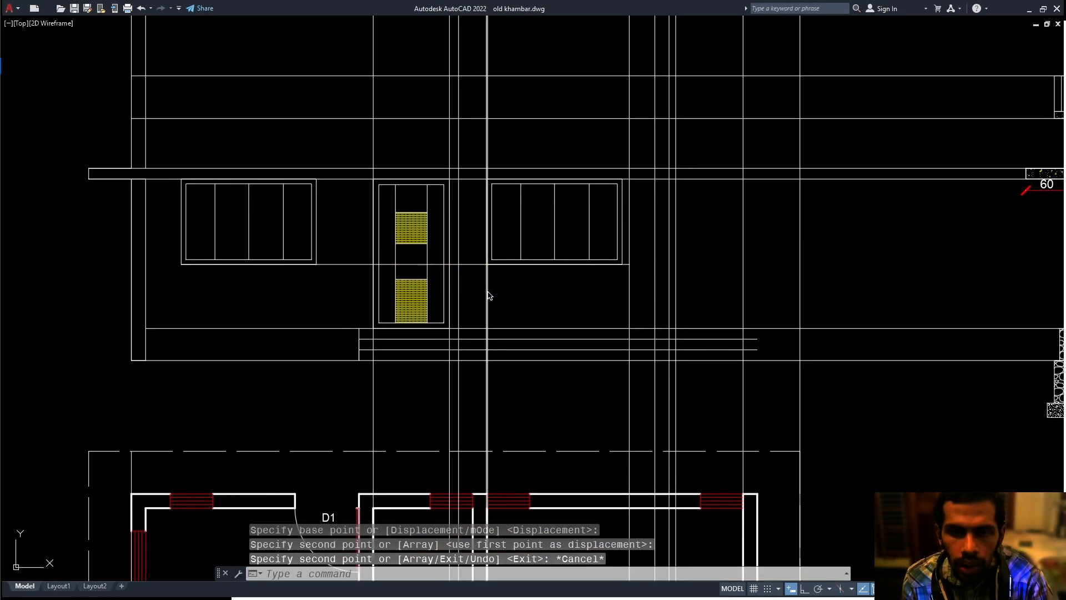
Delete the horizontal guide line and the vertical projection lines around the main door and the copied window.
click(488, 294)
click(629, 285)
key(Delete)
middle_drag(539, 298, 540, 324)
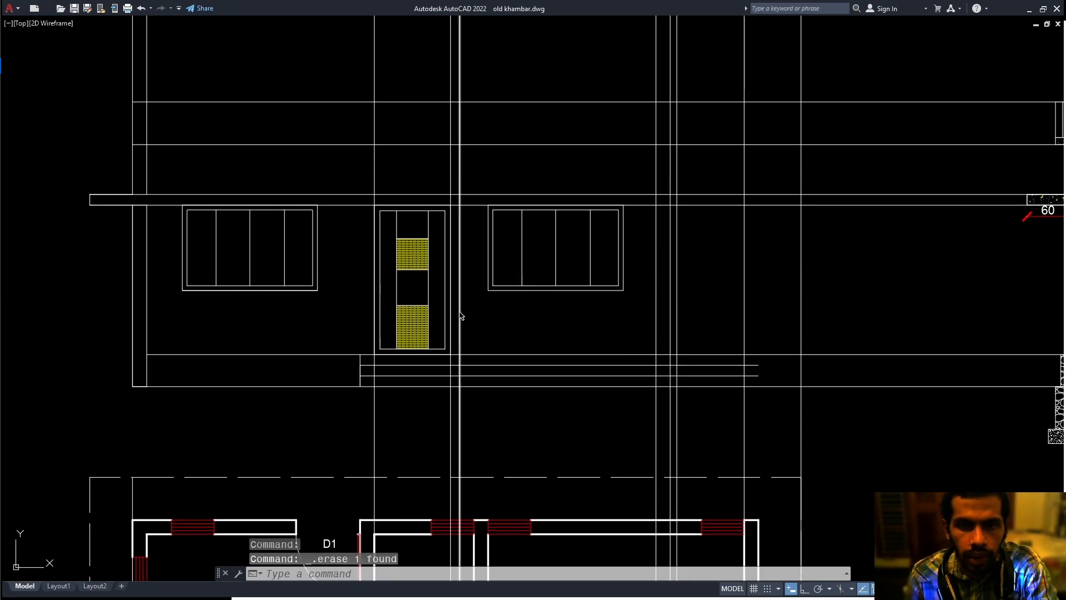
click(373, 435)
key(Delete)
middle_drag(376, 398, 381, 395)
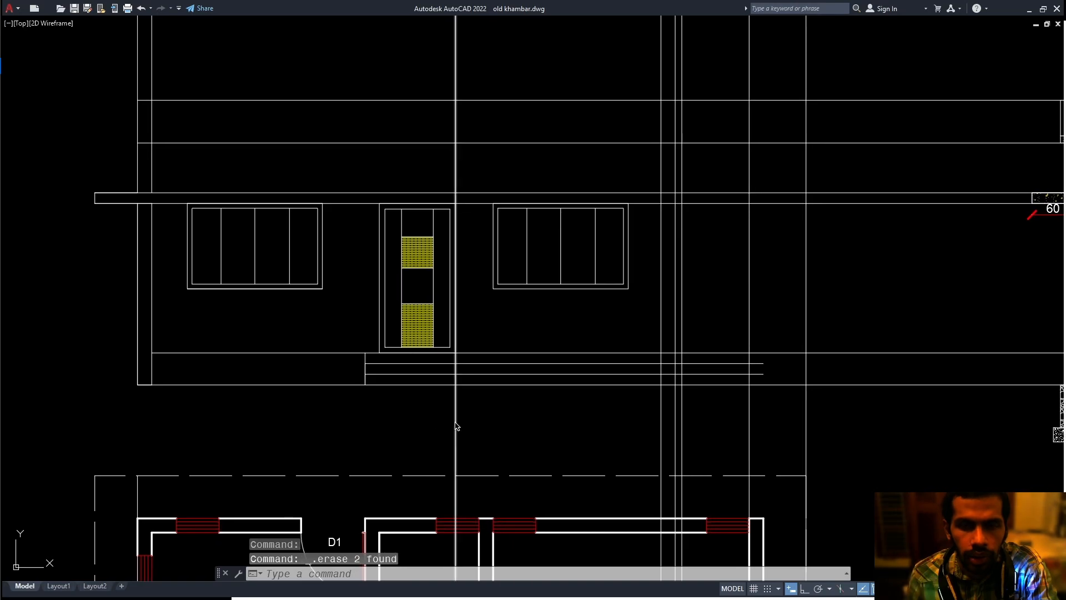
Delete the three vertical projection lines crossing the row of four square pillars beside FW4 in the plan.
middle_drag(461, 413, 437, 352)
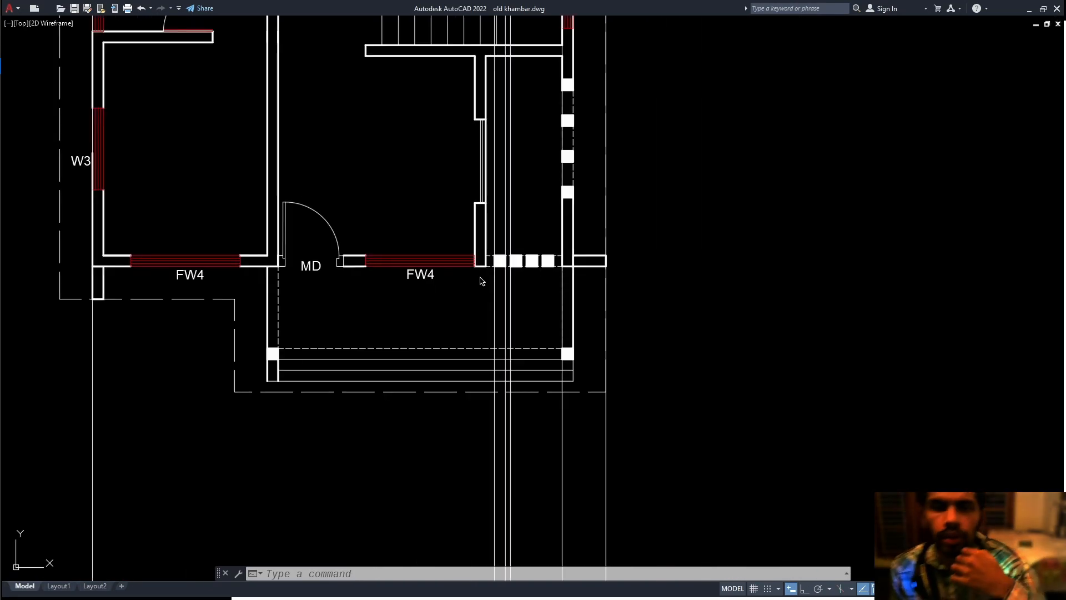
scroll(514, 254, up, 3)
scroll(514, 257, up, 1)
click(534, 320)
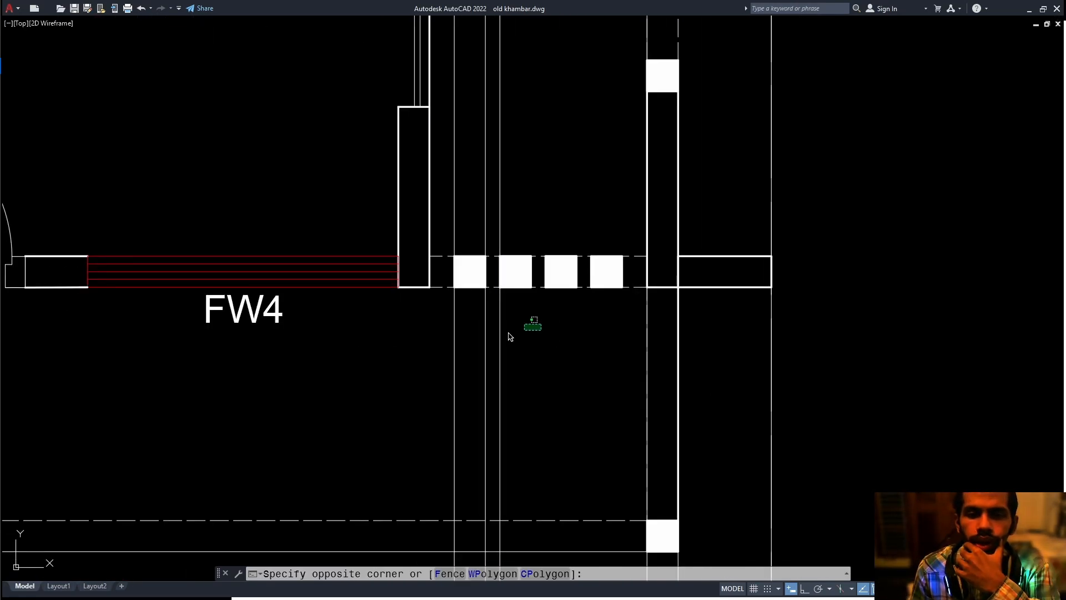
click(442, 362)
key(Delete)
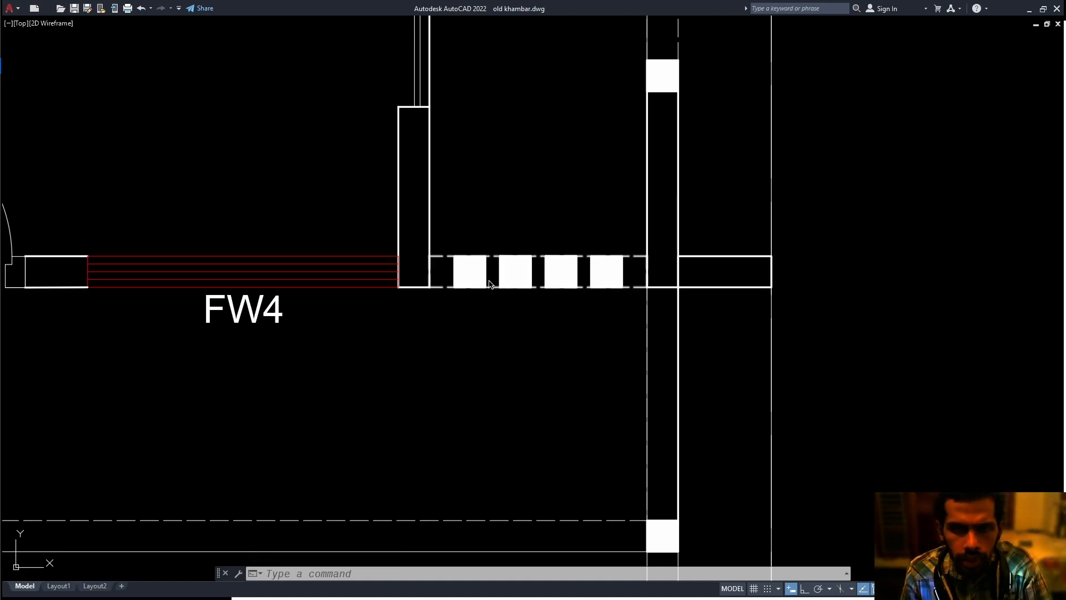
Place vertical construction lines through both side edges of each of the four square pillars in the plan.
scroll(491, 285, up, 4)
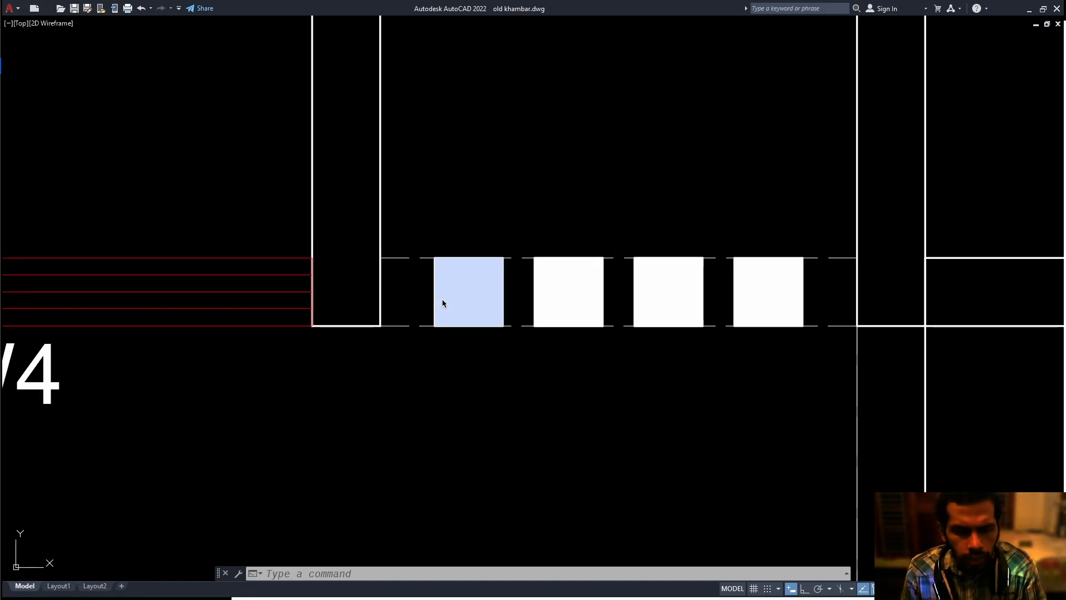
text(xl)
key(Return)
text(v)
key(Return)
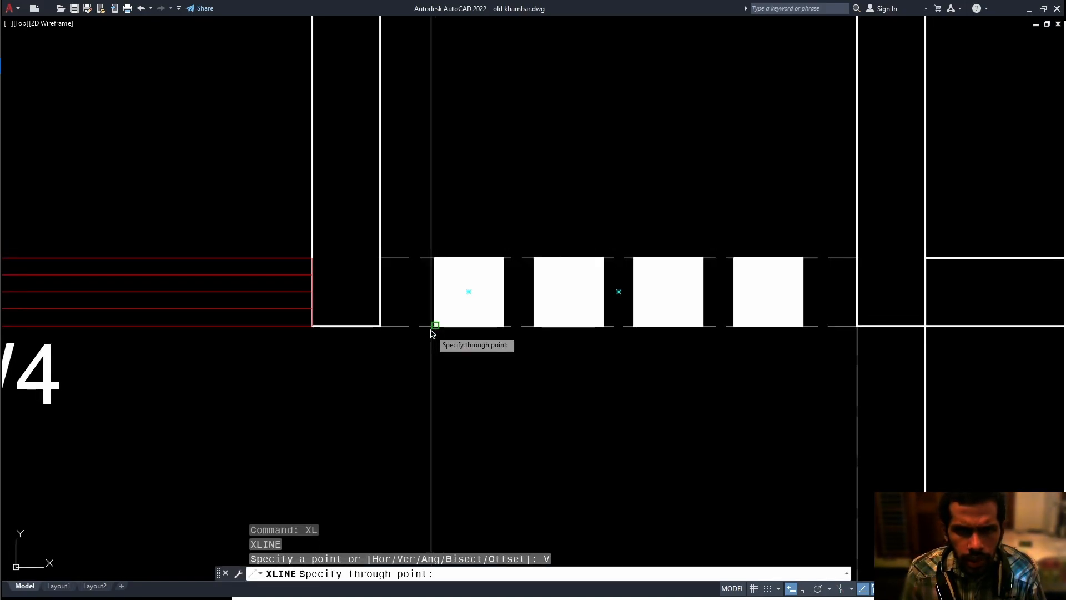
click(433, 331)
click(504, 332)
click(536, 331)
click(604, 329)
click(637, 328)
click(704, 329)
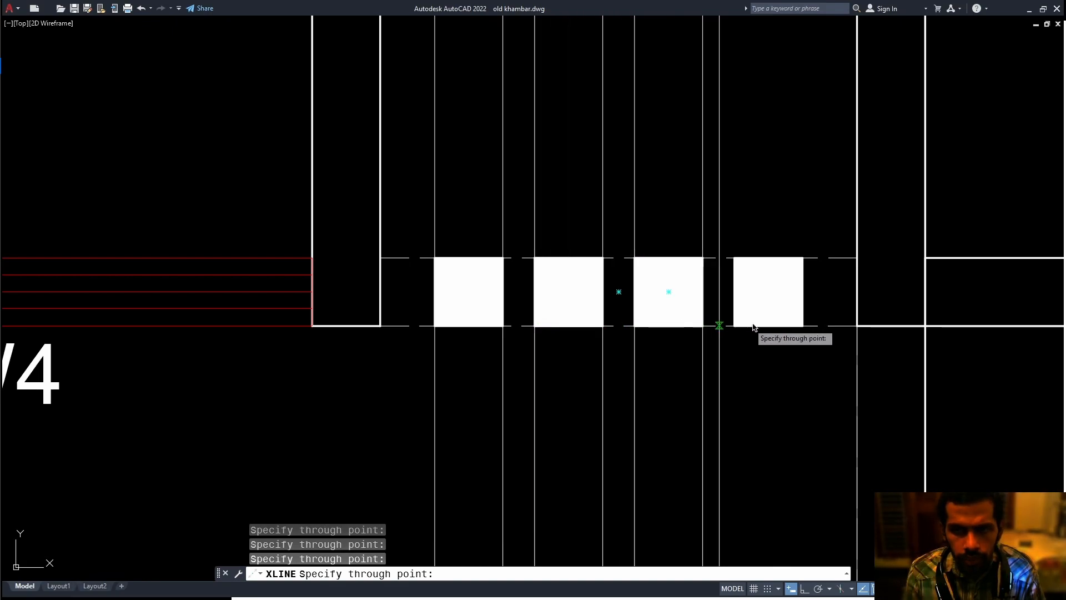
click(734, 326)
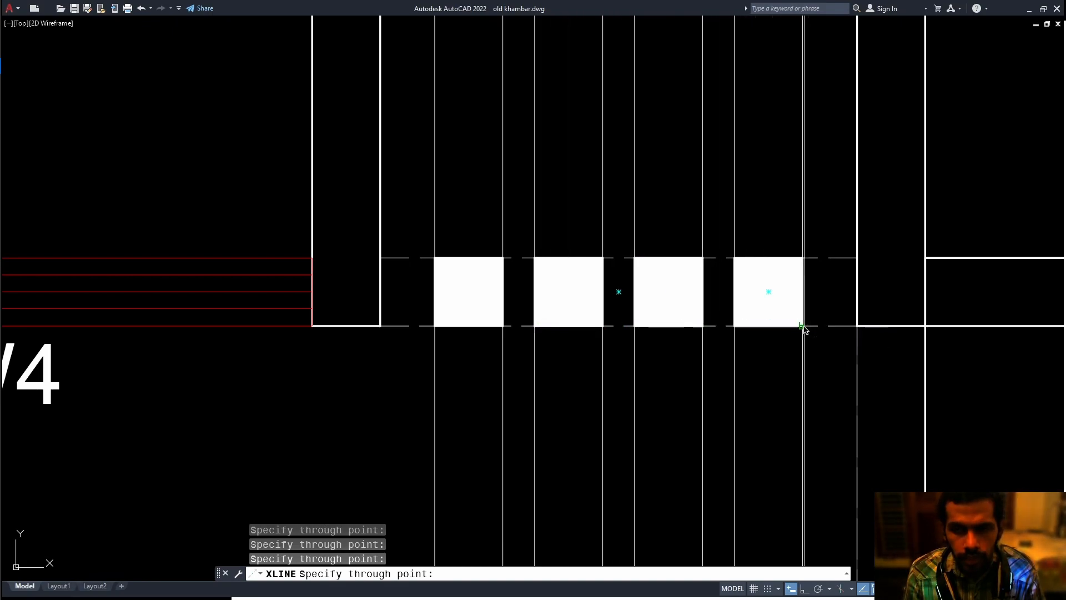
click(803, 326)
key(Escape)
Draw a vertical line 1000 long upward from the floor line along the pillar group's first projection line beside the copied window.
scroll(797, 216, down, 3)
middle_drag(761, 198, 640, 532)
scroll(638, 521, down, 2)
scroll(608, 436, down, 3)
middle_drag(596, 417, 571, 566)
middle_drag(562, 366, 556, 533)
middle_drag(579, 305, 576, 371)
scroll(576, 311, up, 3)
middle_drag(605, 288, 509, 334)
scroll(529, 325, down, 1)
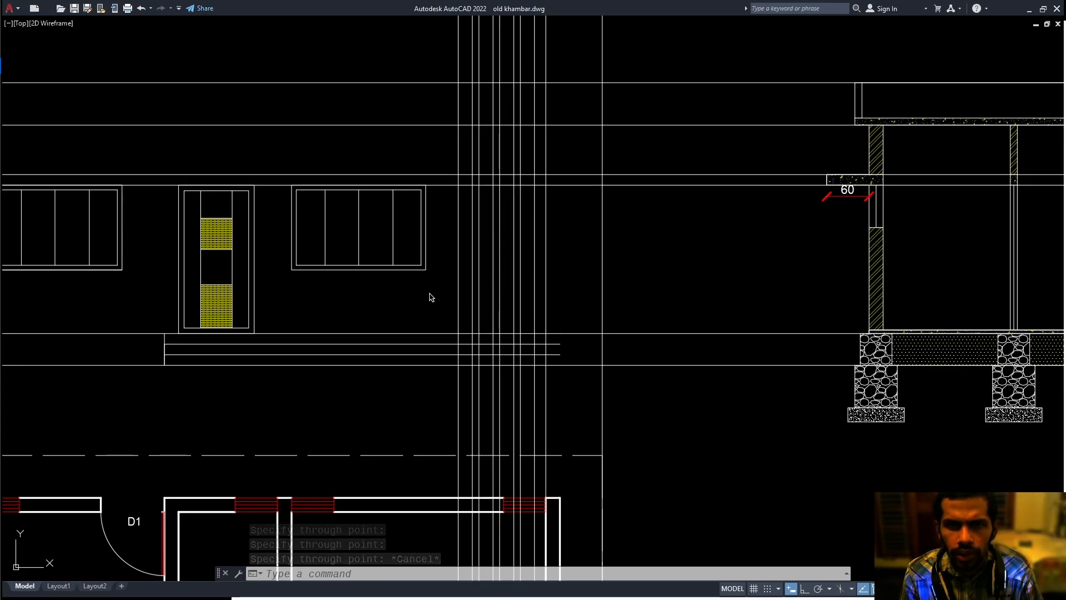
scroll(469, 336, up, 4)
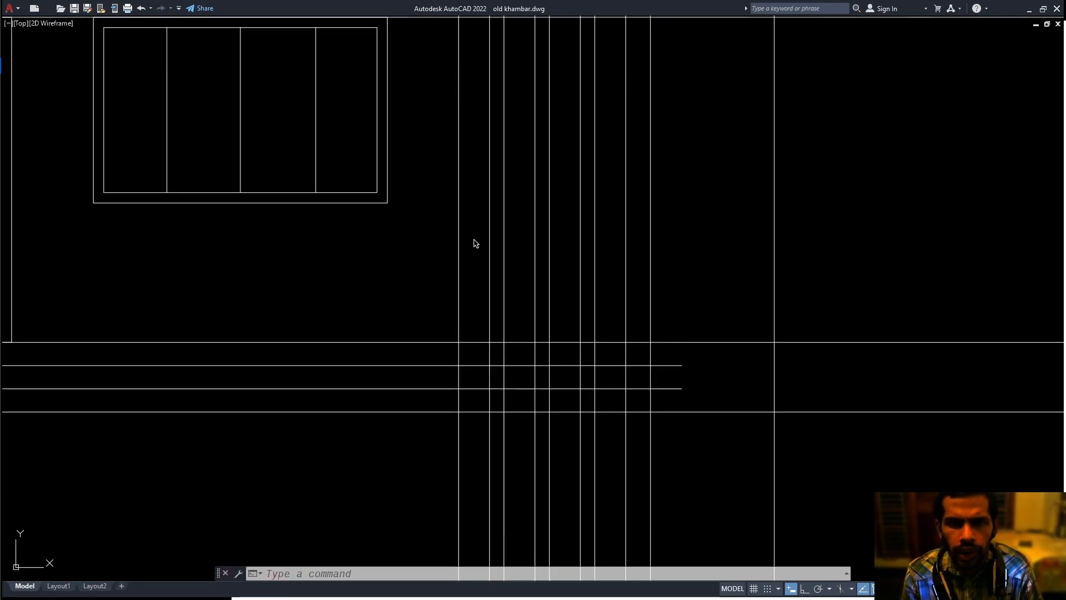
middle_drag(474, 241, 474, 260)
text(l)
key(Return)
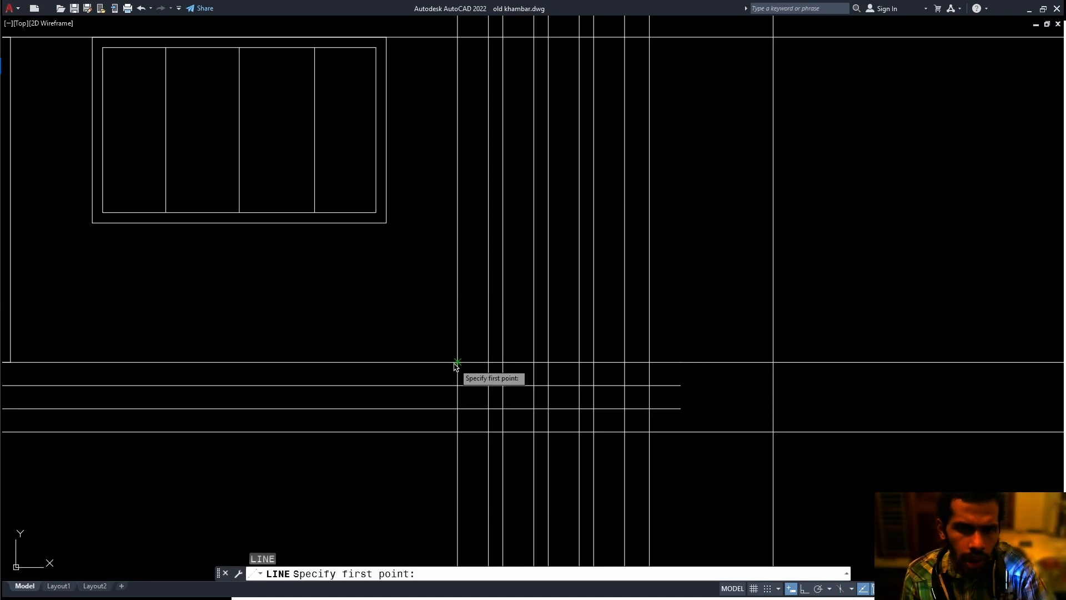
click(455, 363)
key(F8)
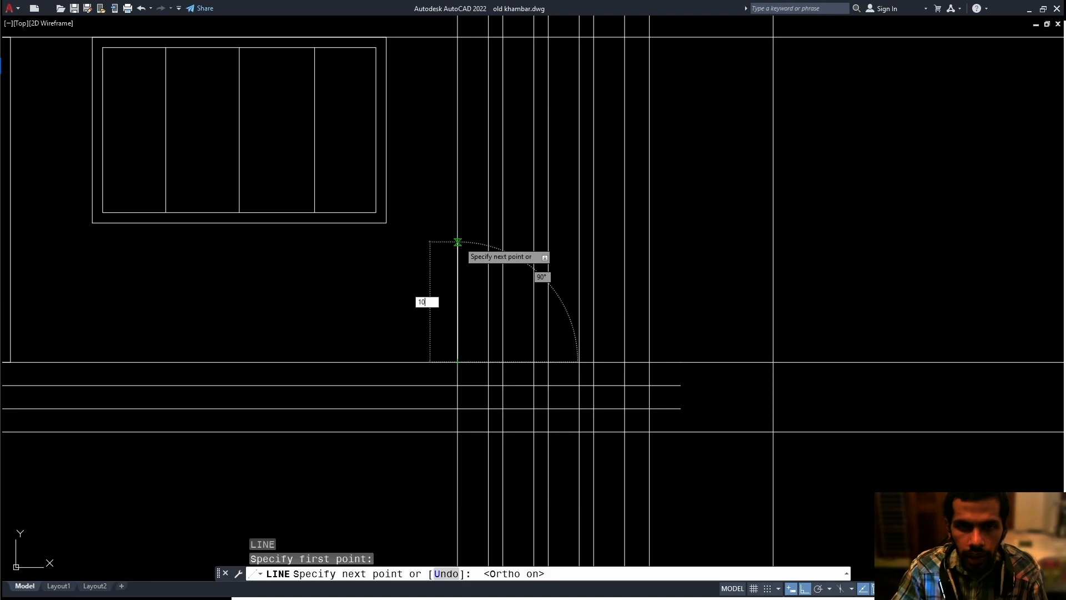
key(Return)
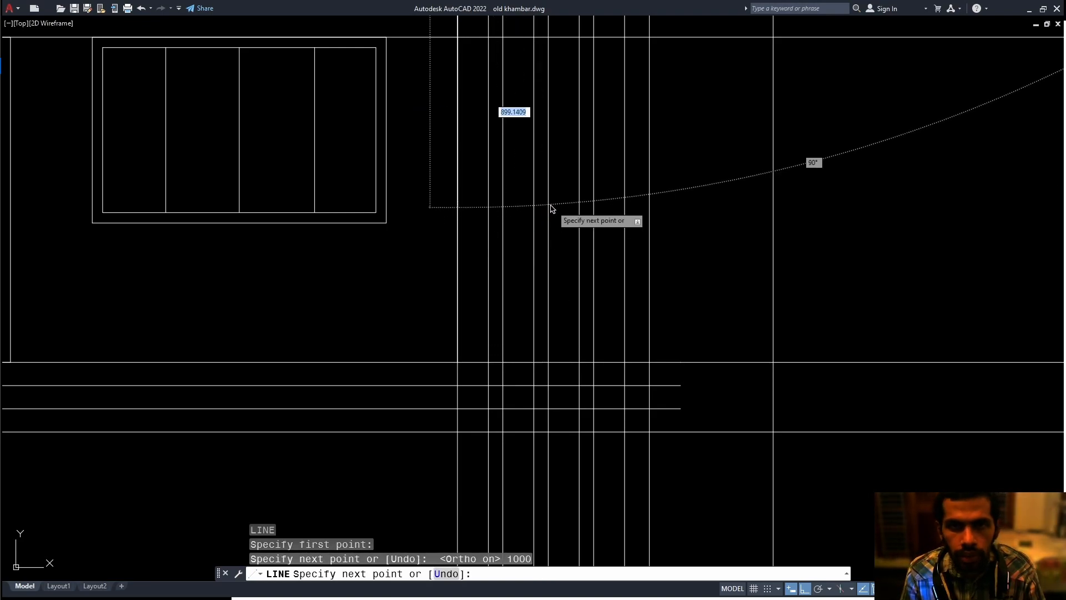
middle_drag(533, 221, 526, 232)
key(space)
Draw a line 100 up from the floor line on the pillar group's first projection line, then straight across to its last one.
key(space)
click(451, 372)
text(100)
key(Return)
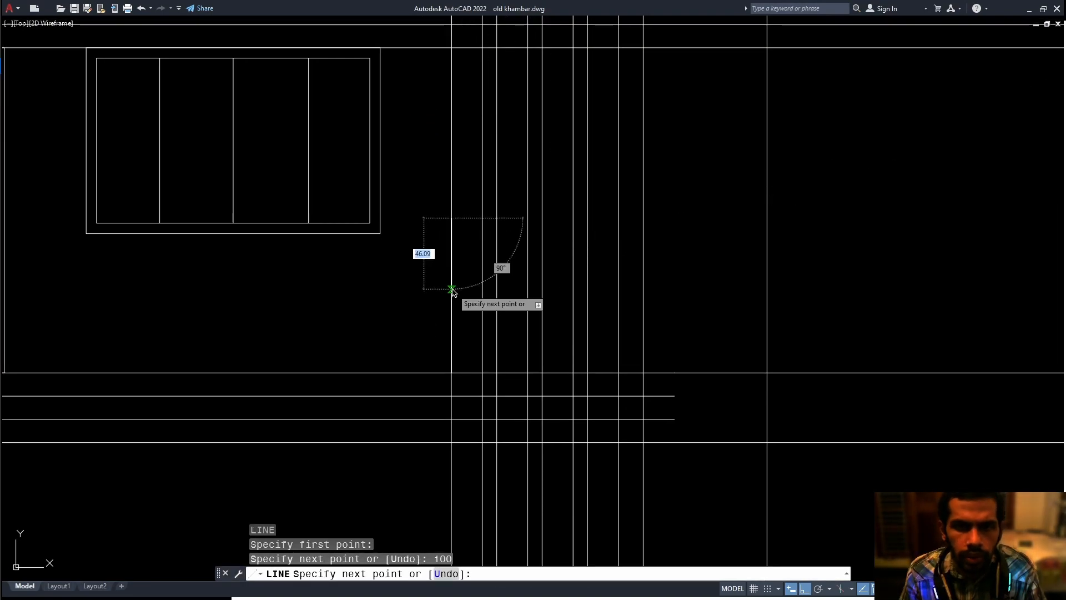
click(643, 218)
middle_drag(590, 198, 577, 283)
key(Escape)
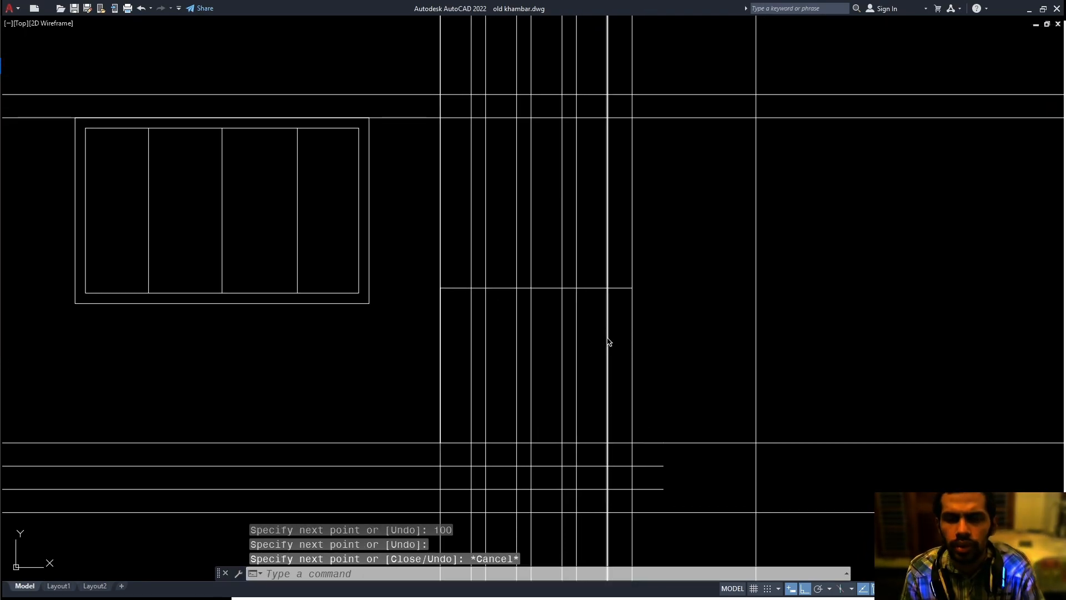
Trim the pillar group's vertical lines between the new horizontal line and the floor line, and delete their remaining lower parts over the plan.
text(tr)
key(space)
drag(666, 343, 412, 361)
key(Escape)
middle_drag(566, 362, 522, 229)
scroll(522, 230, down, 3)
click(595, 350)
click(420, 350)
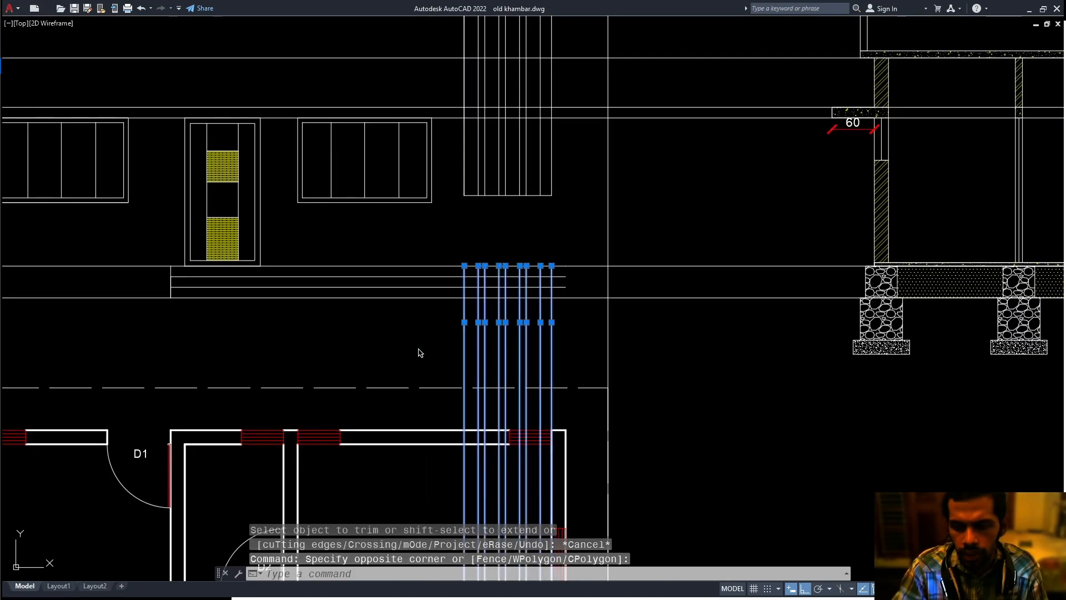
key(Delete)
Trim the pillar group's vertical lines where they cross the sunshade band above the opening.
middle_drag(481, 167, 469, 371)
scroll(524, 312, up, 2)
text(tr)
key(space)
drag(565, 314, 396, 316)
key(Escape)
click(580, 256)
click(359, 275)
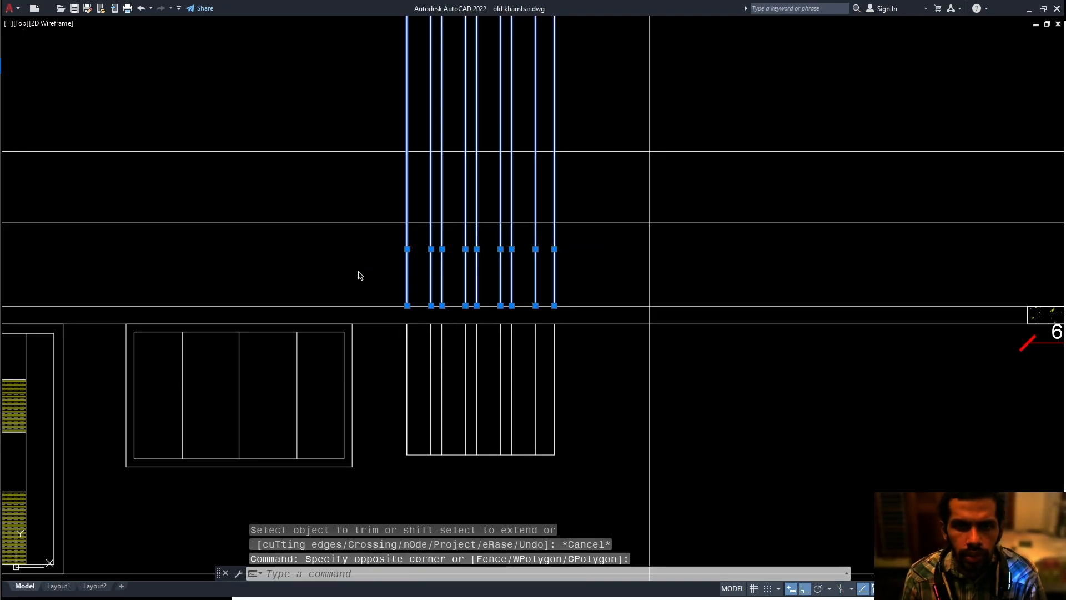
key(Insert)
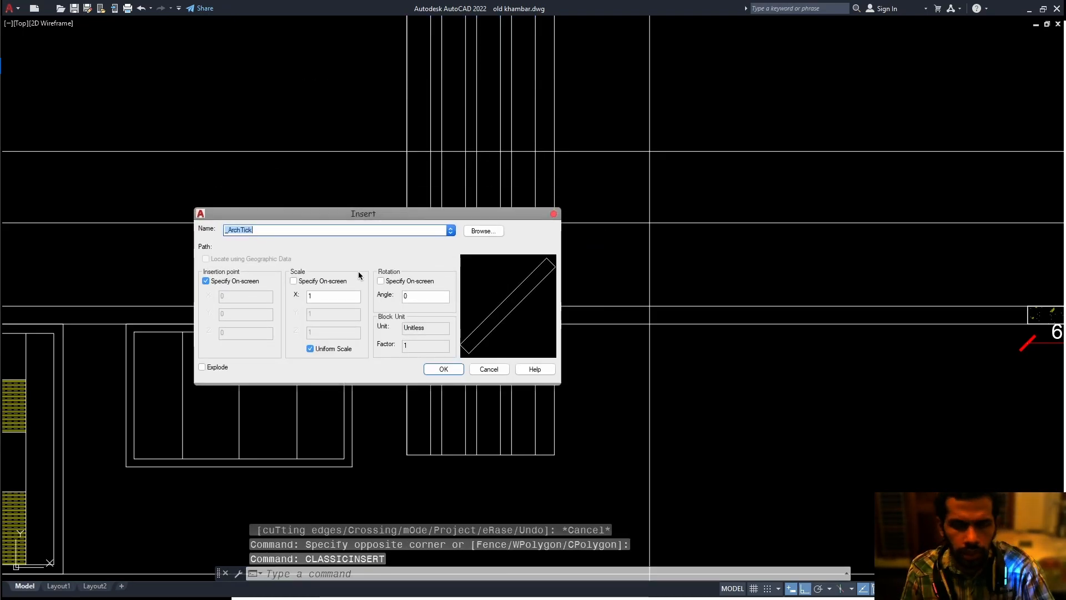
key(Escape)
key(Delete)
key(Escape)
key(Escape)
Delete the leftover parts of the pillar group's vertical lines above the sunshade.
click(577, 254)
click(356, 278)
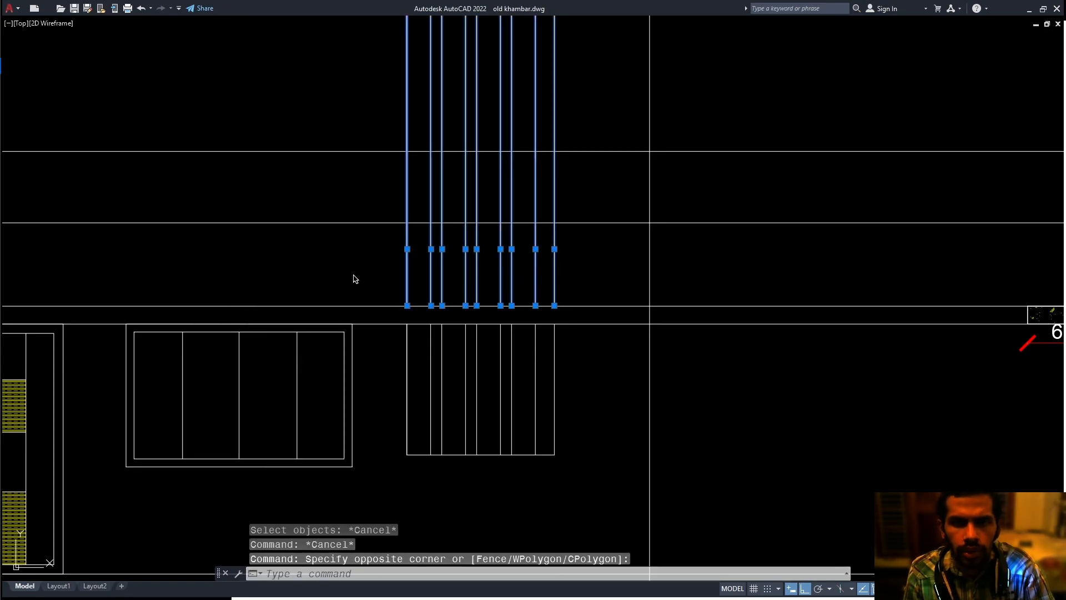
key(Delete)
Move the horizontal base line of the pillar group straight down by 50.
mouse_move(435, 261)
middle_down()
mouse_move(435, 221)
mouse_move(471, 132)
middle_up()
click(483, 327)
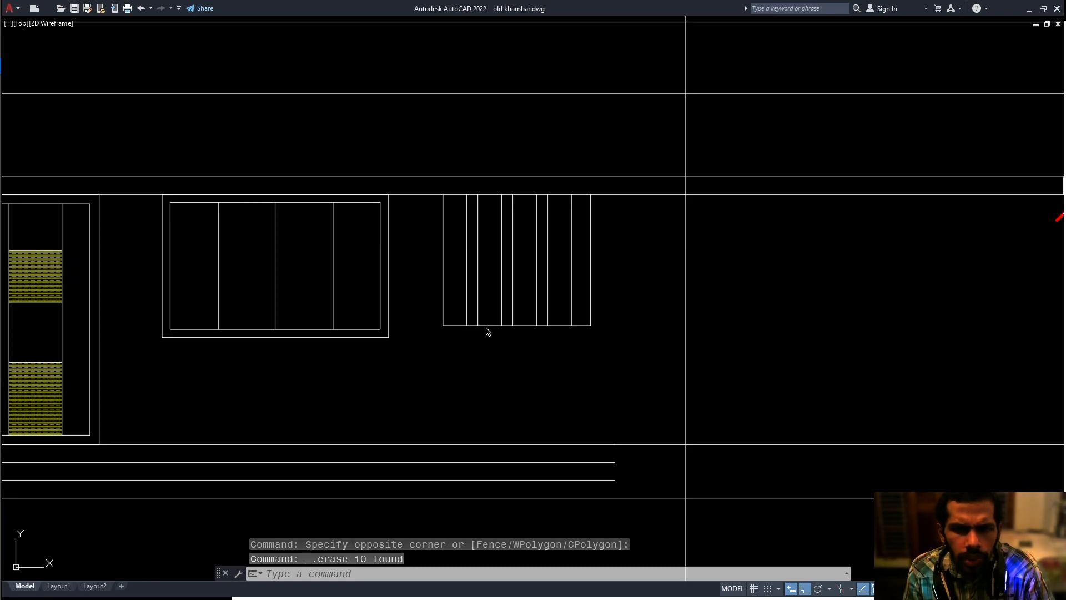
click(518, 325)
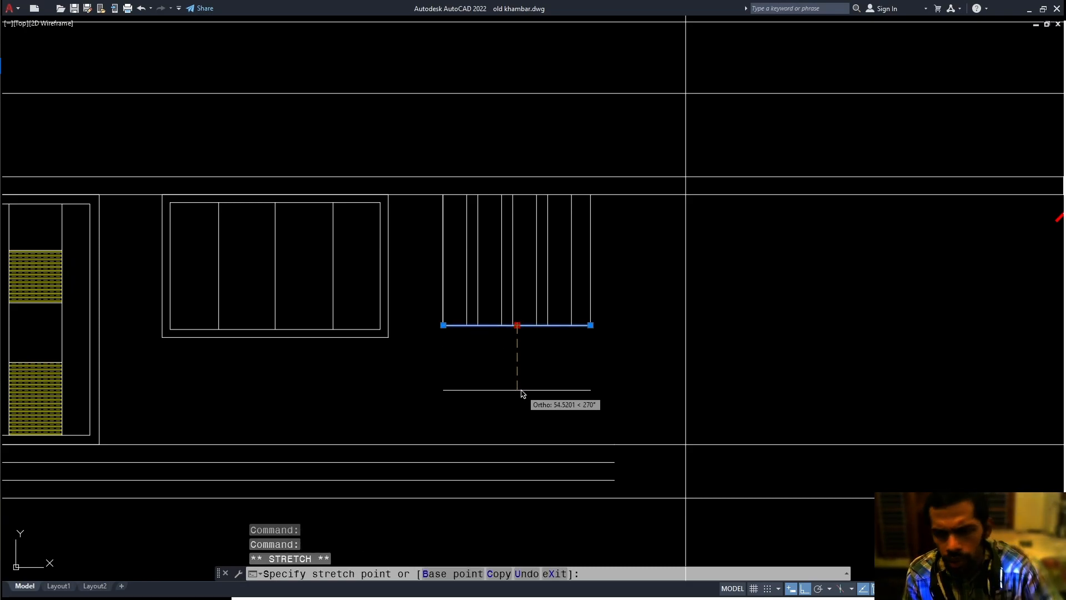
text(50)
key(Return)
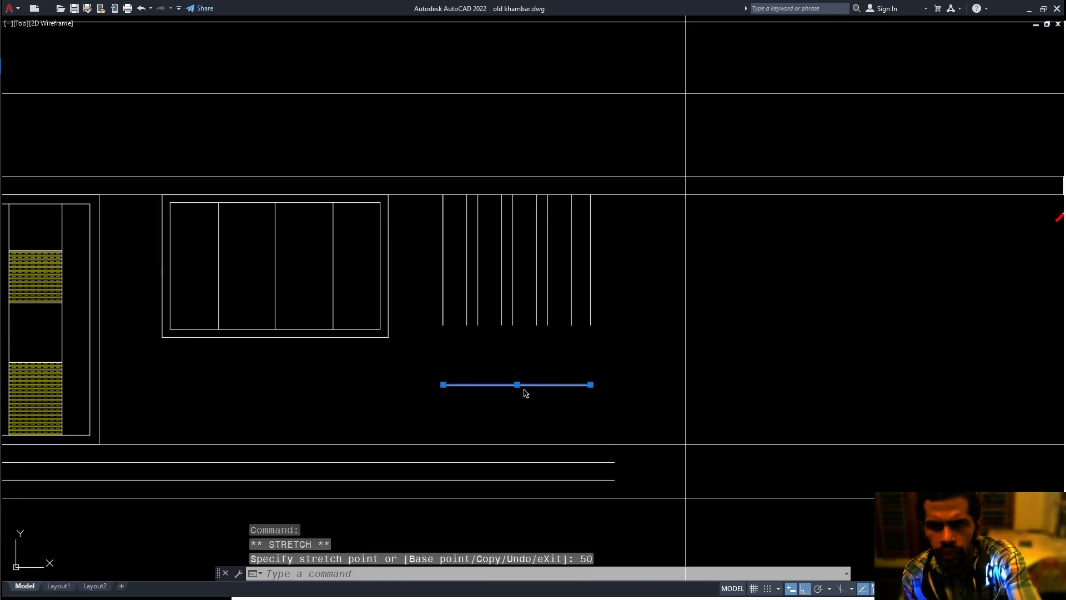
key(Escape)
Extend all the pillar group's vertical lines down to the lowered base line.
text(ex)
key(Return)
mouse_move(611, 321)
mouse_down()
mouse_move(528, 302)
mouse_move(423, 302)
mouse_up()
key(Escape)
Fill the four pillar strips in the elevation with a solid yellow hatch.
scroll(422, 344, down, 4)
scroll(368, 383, up, 5)
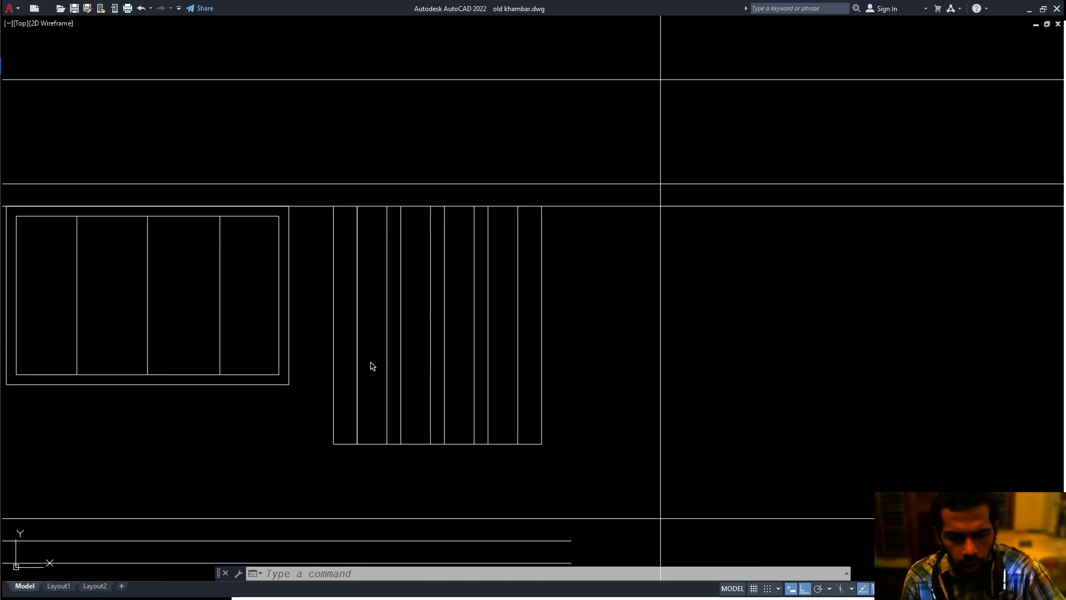
text(h)
key(Return)
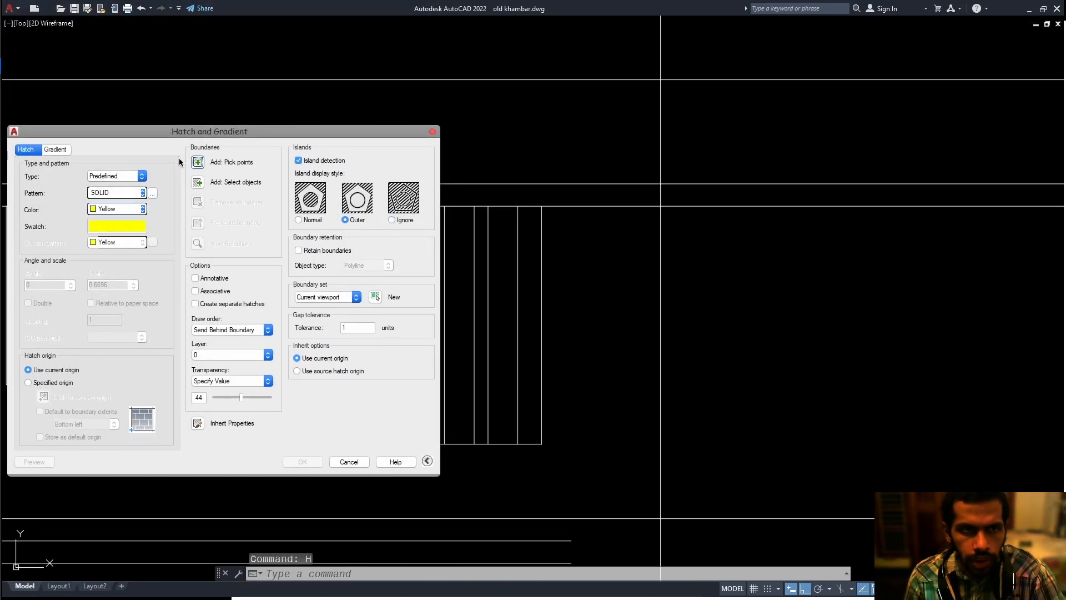
click(198, 162)
click(366, 357)
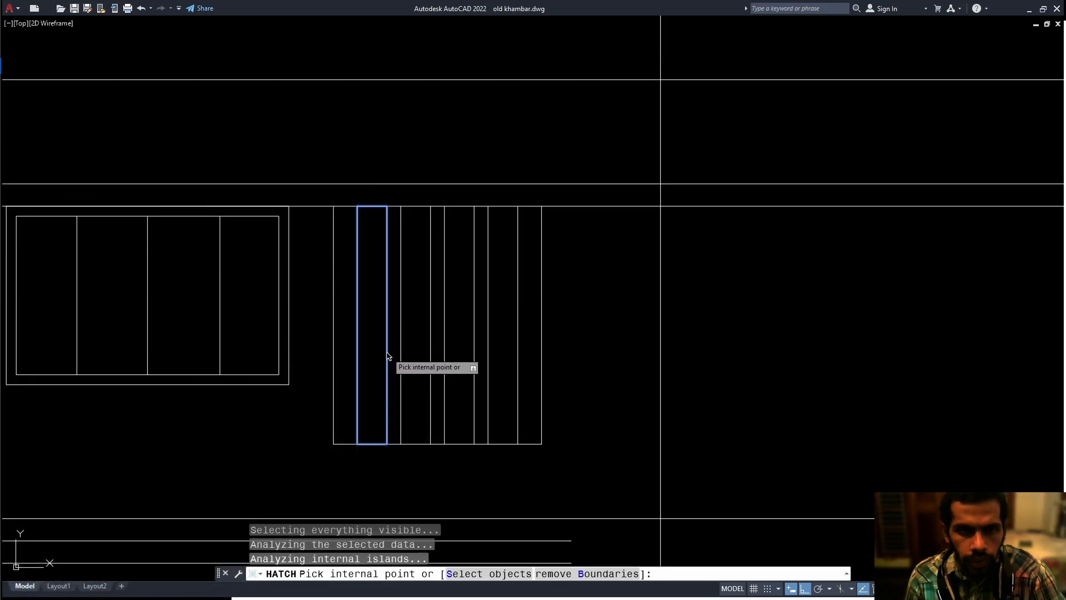
click(417, 359)
click(464, 365)
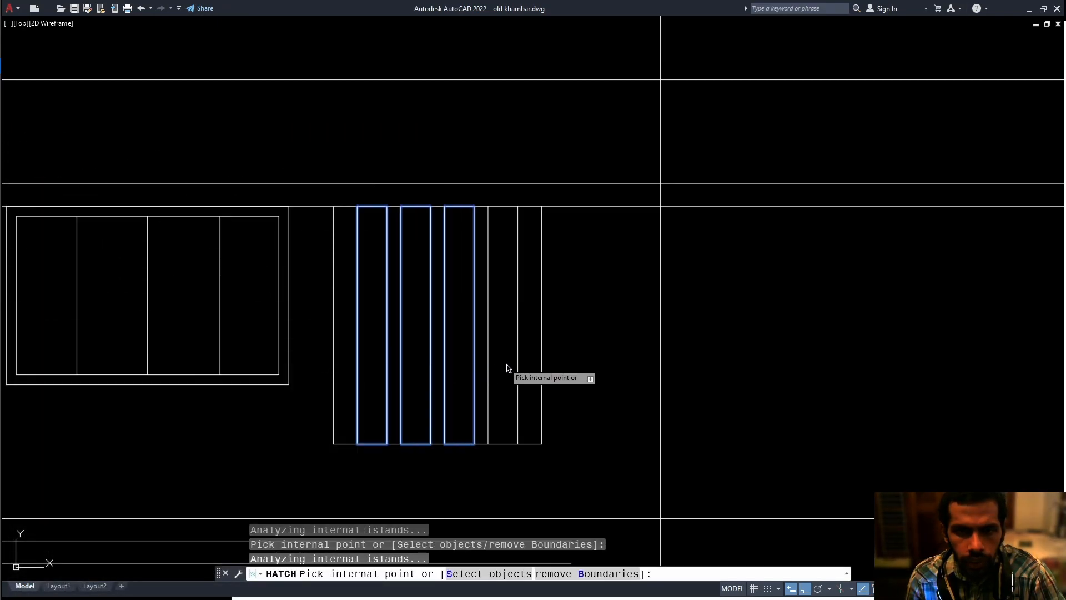
click(507, 372)
key(Return)
click(303, 462)
Examine the plan's porch and dashed sunshade outline against the elevation to see where the far projection line falls.
scroll(327, 444, down, 3)
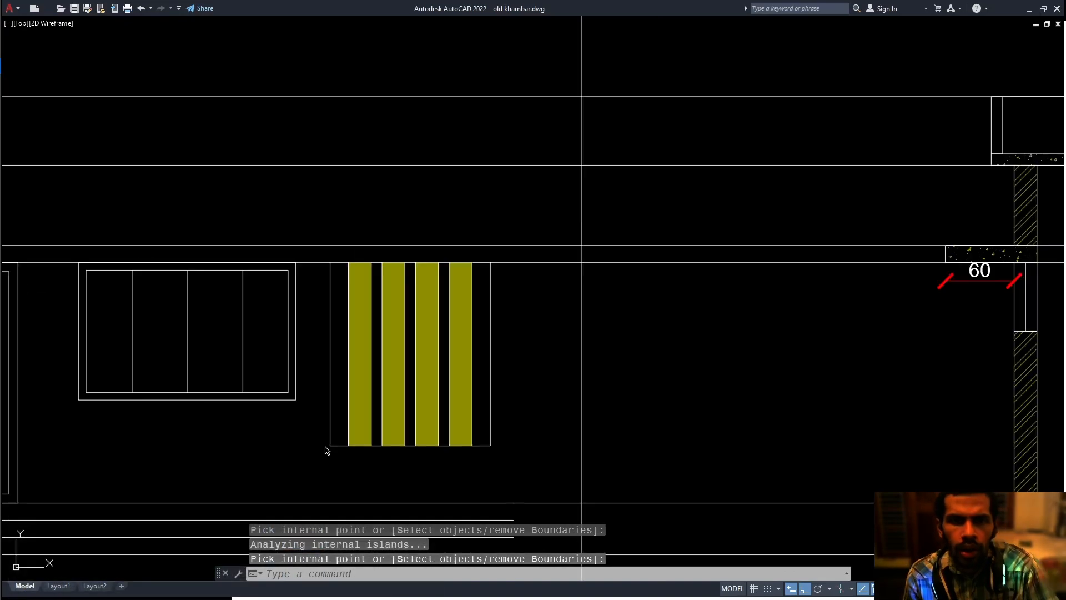
mouse_move(420, 368)
middle_down()
mouse_move(420, 355)
mouse_move(577, 222)
mouse_move(607, 222)
mouse_move(598, 260)
middle_up()
scroll(420, 354, down, 3)
scroll(598, 260, down, 2)
scroll(549, 250, down, 1)
middle_drag(512, 172, 448, 65)
scroll(450, 69, down, 5)
scroll(455, 291, up, 10)
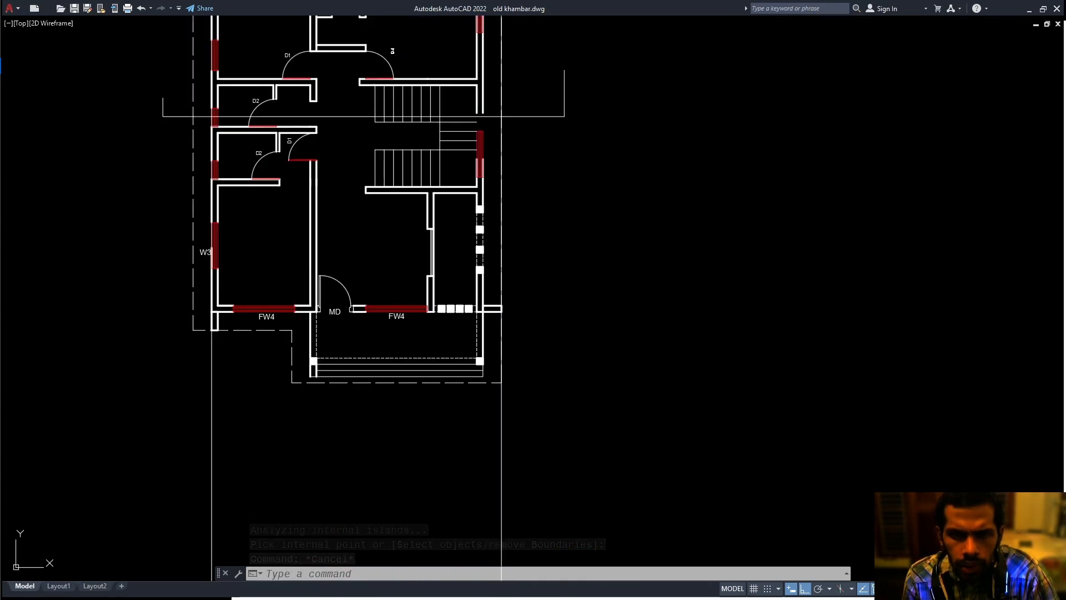
mouse_move(502, 326)
middle_down()
mouse_move(502, 398)
mouse_move(500, 325)
middle_up()
scroll(520, 267, down, 5)
middle_drag(509, 246, 470, 527)
middle_drag(459, 78, 465, 246)
scroll(464, 379, up, 3)
middle_drag(481, 361, 593, 297)
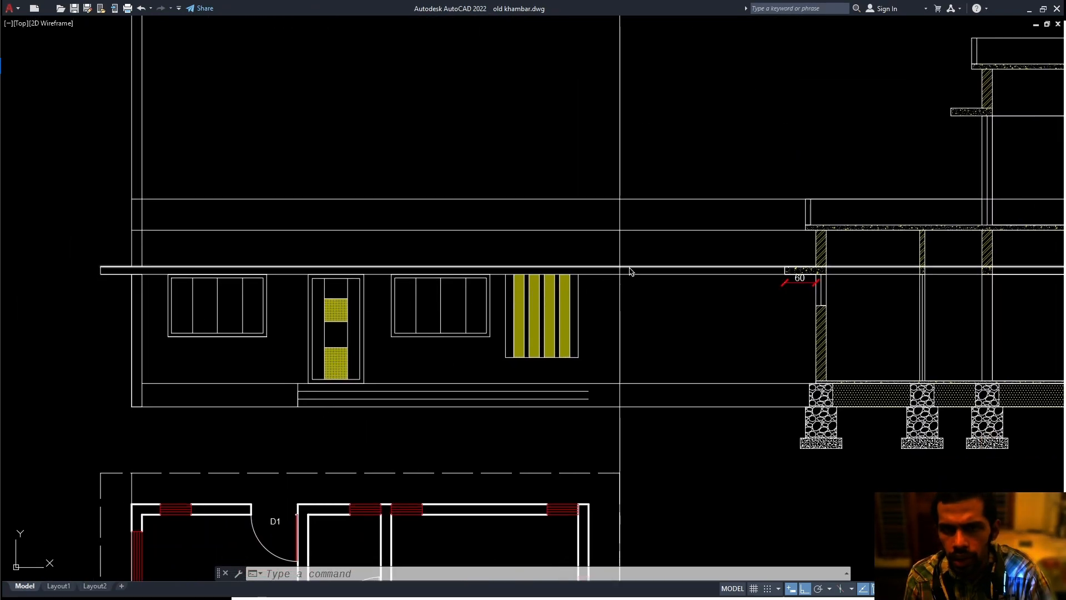
Draw a short vertical line across the sunshade band where it meets the vertical projection line beyond the pillars.
scroll(628, 269, up, 3)
text(l)
key(space)
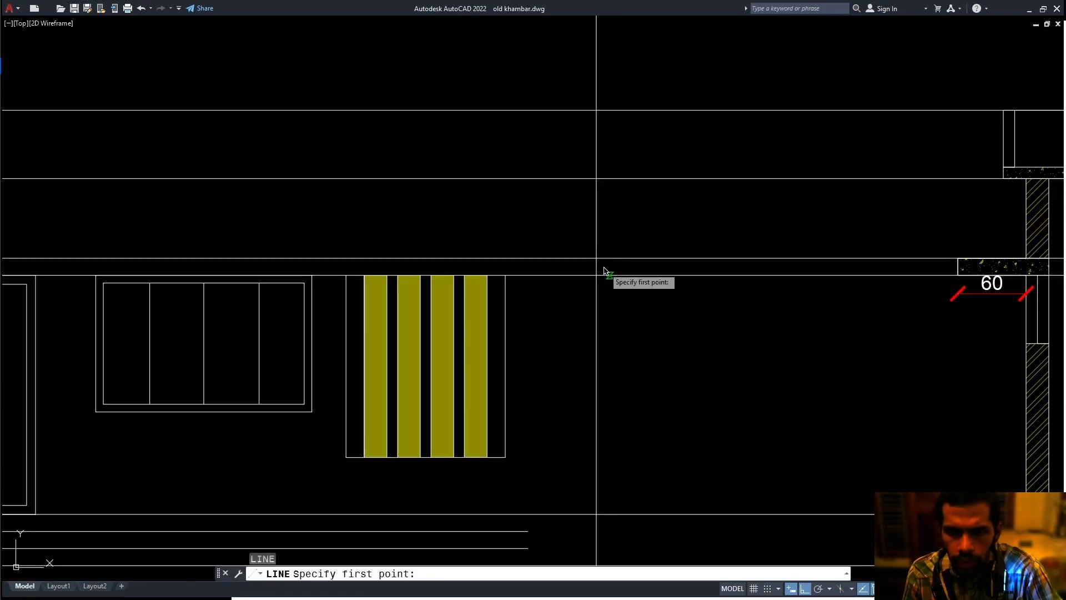
click(596, 258)
click(596, 276)
key(space)
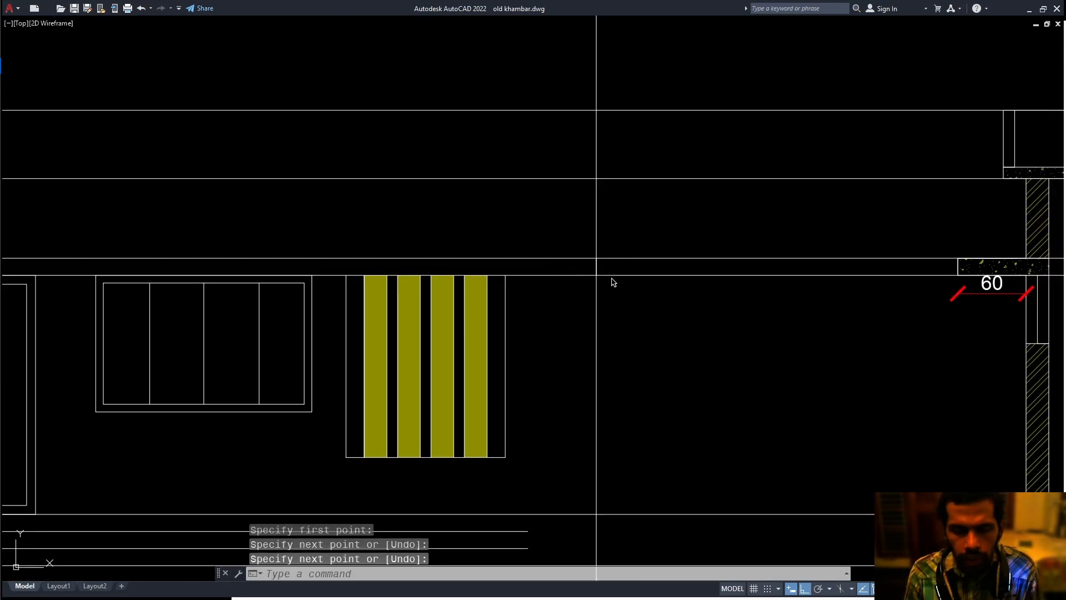
Offset the short vertical sunshade line by 60 outward, away from the pillars.
text(o)
key(space)
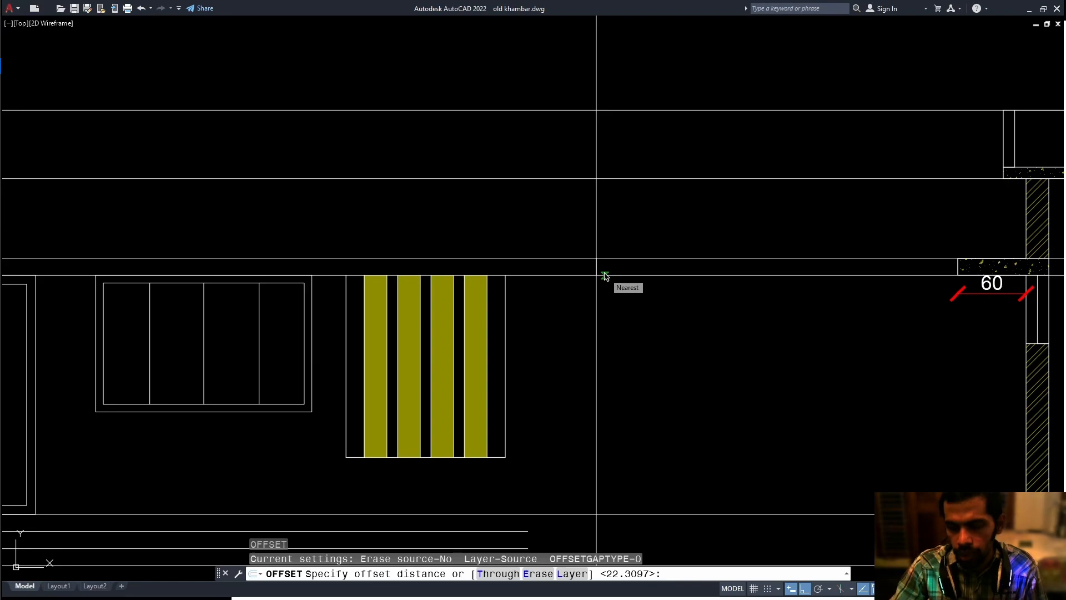
text(60)
key(space)
click(598, 267)
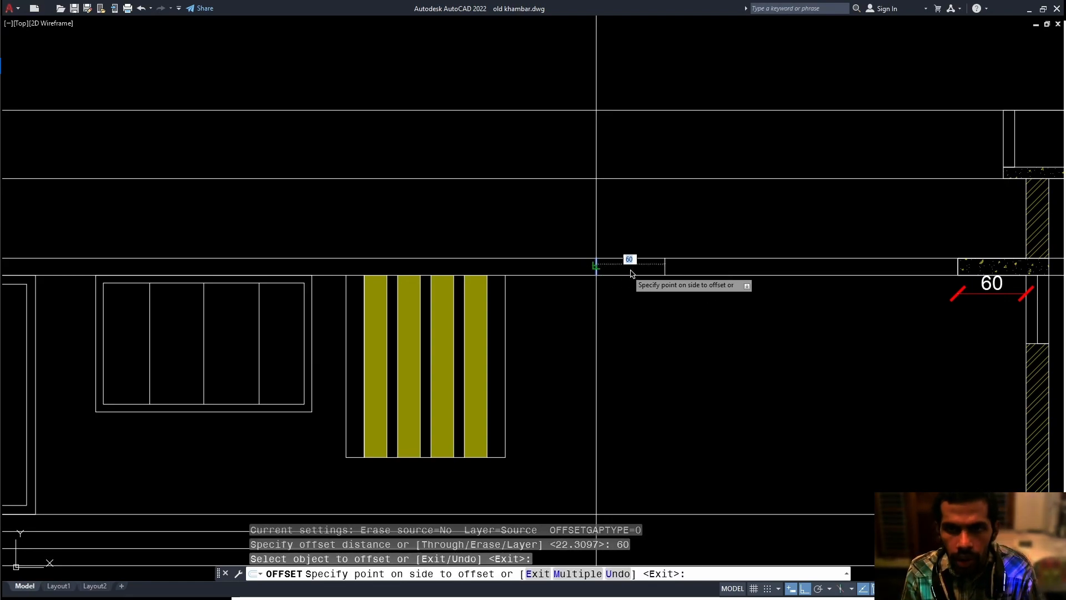
click(661, 289)
key(Escape)
key(ctrl+z)
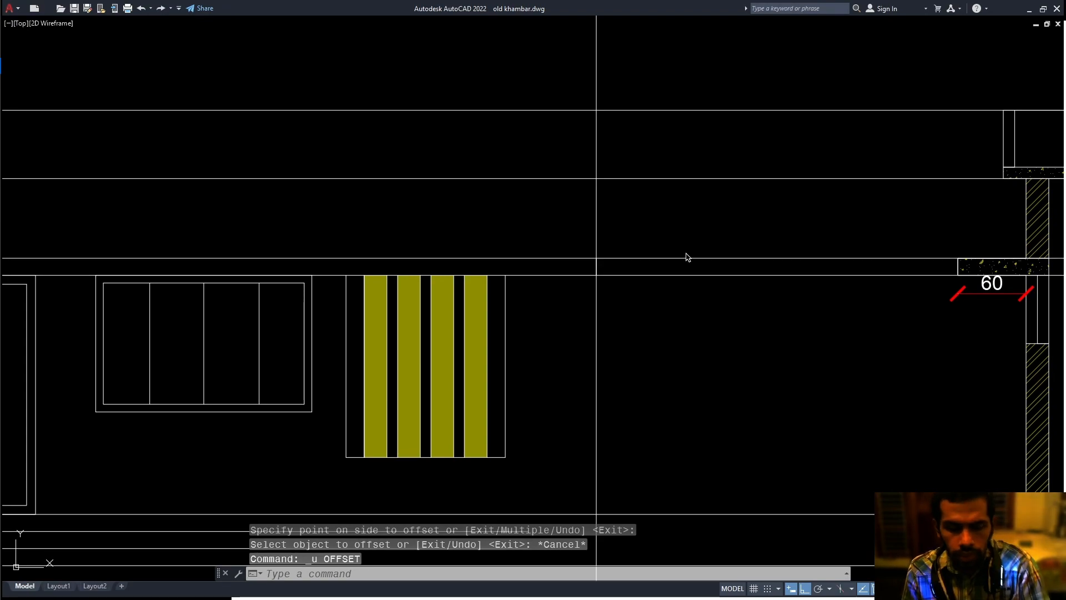
key(ctrl+y)
key(Escape)
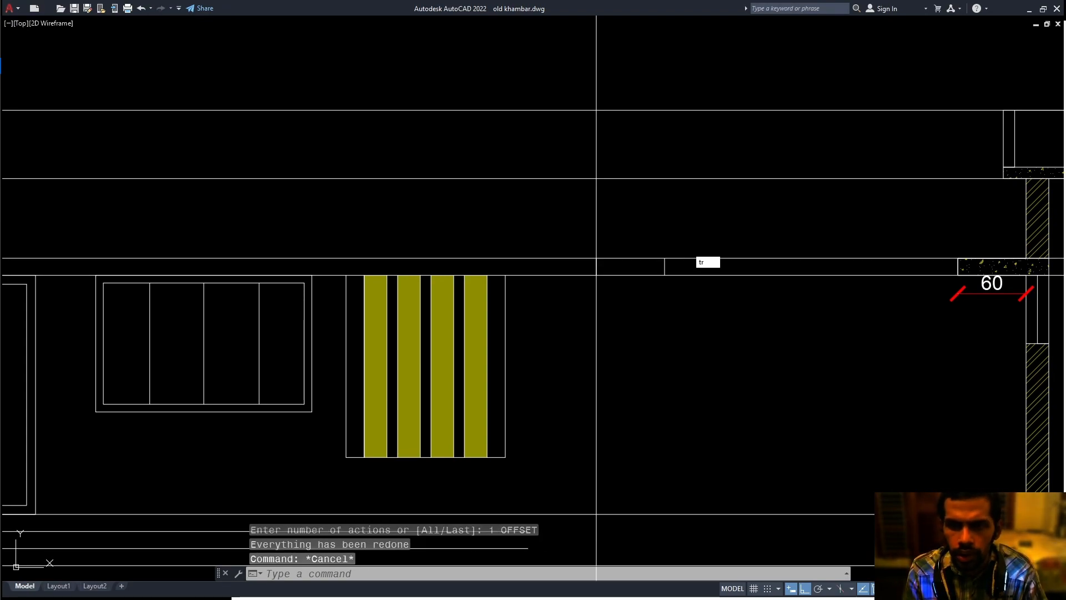
Trim the sunshade's upper and lower lines beyond the offset end line.
text(tr)
key(space)
drag(668, 230, 690, 247)
drag(673, 319, 666, 314)
key(Escape)
Undo the last Extend near the end of the porch steps.
key(ctrl+z)
key(ctrl+z)
key(ctrl+z)
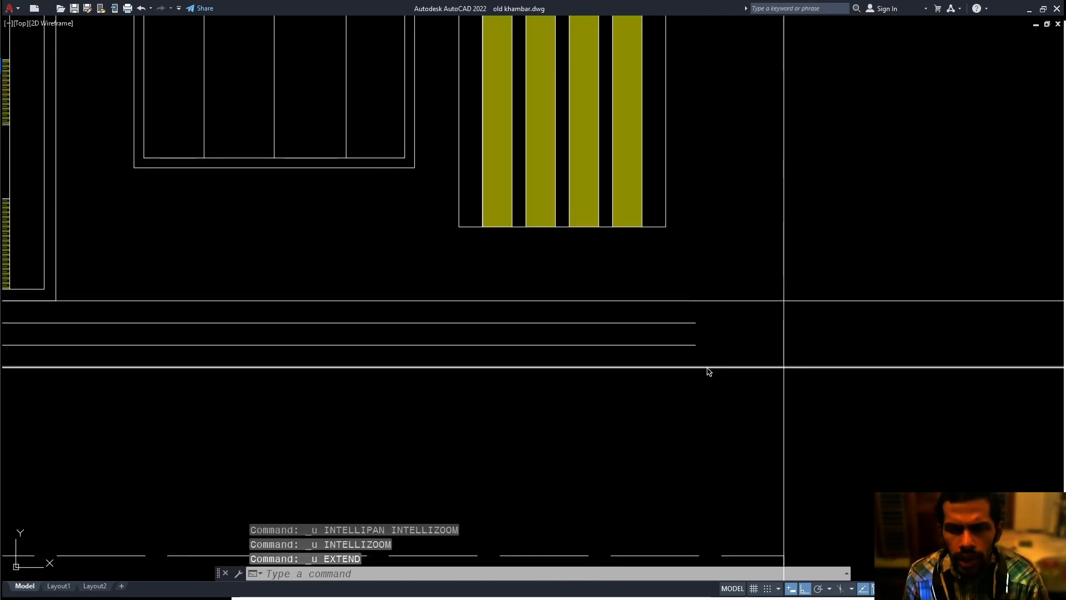
Close the open end of the porch steps with a vertical line from the ground line up to the floor line.
text(l)
key(space)
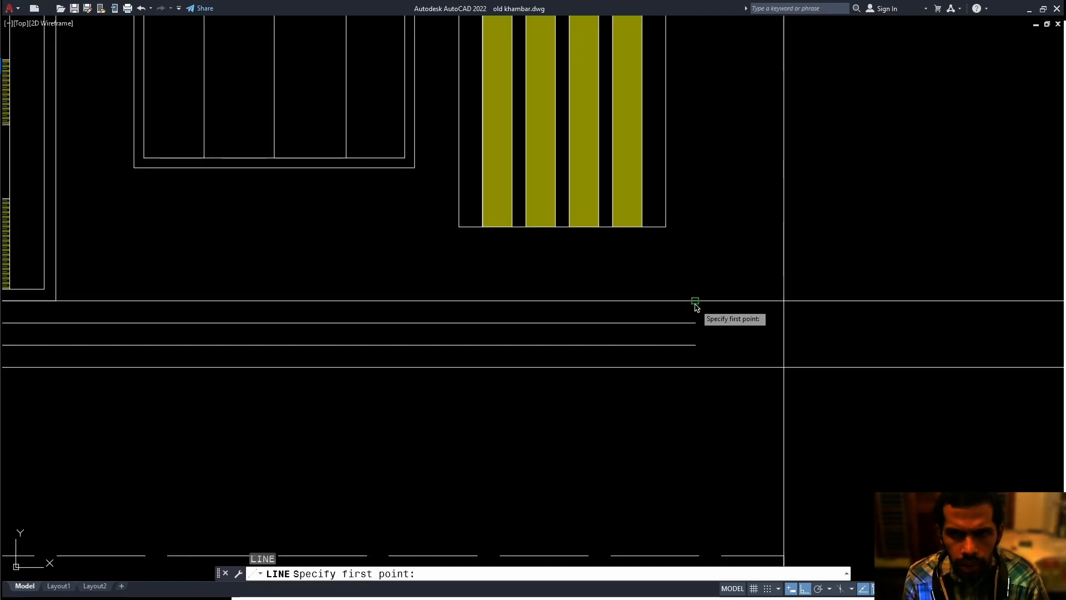
click(695, 367)
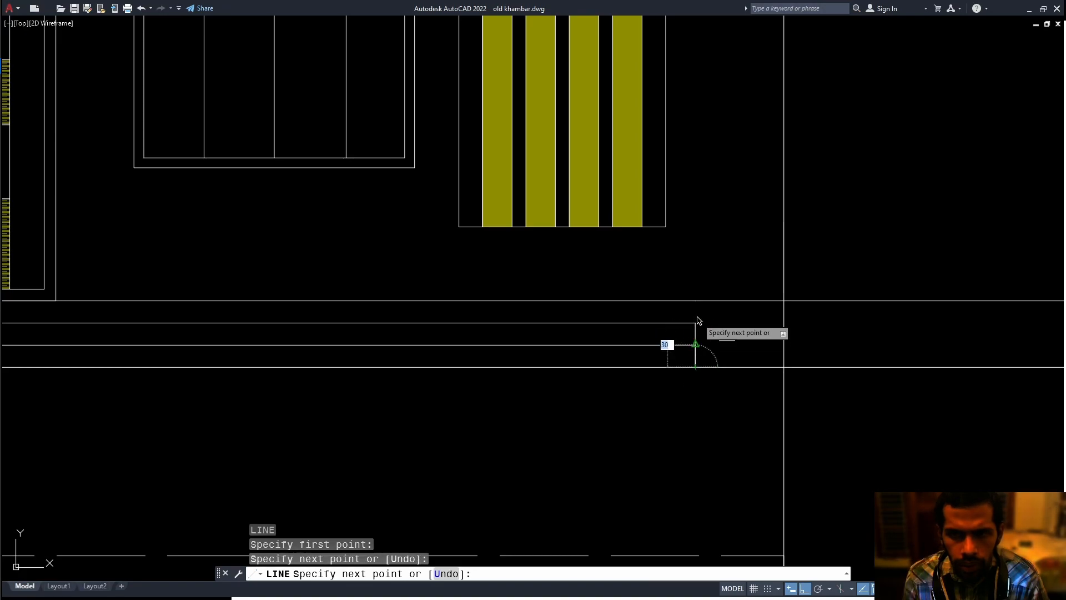
click(695, 300)
key(Escape)
scroll(722, 356, down, 3)
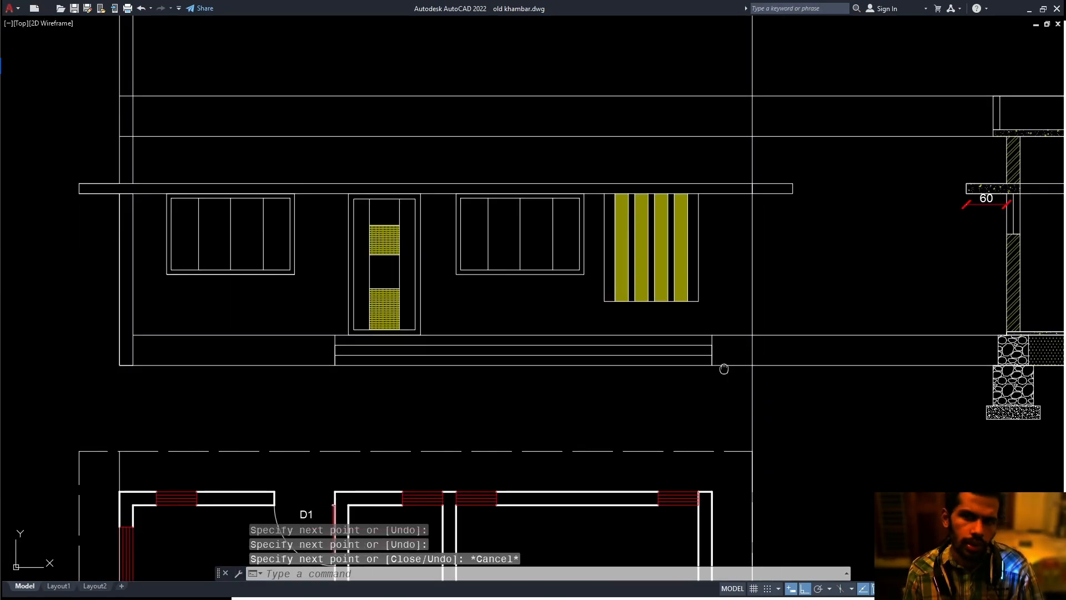
scroll(719, 352, up, 1)
text(ex)
key(space)
key(Escape)
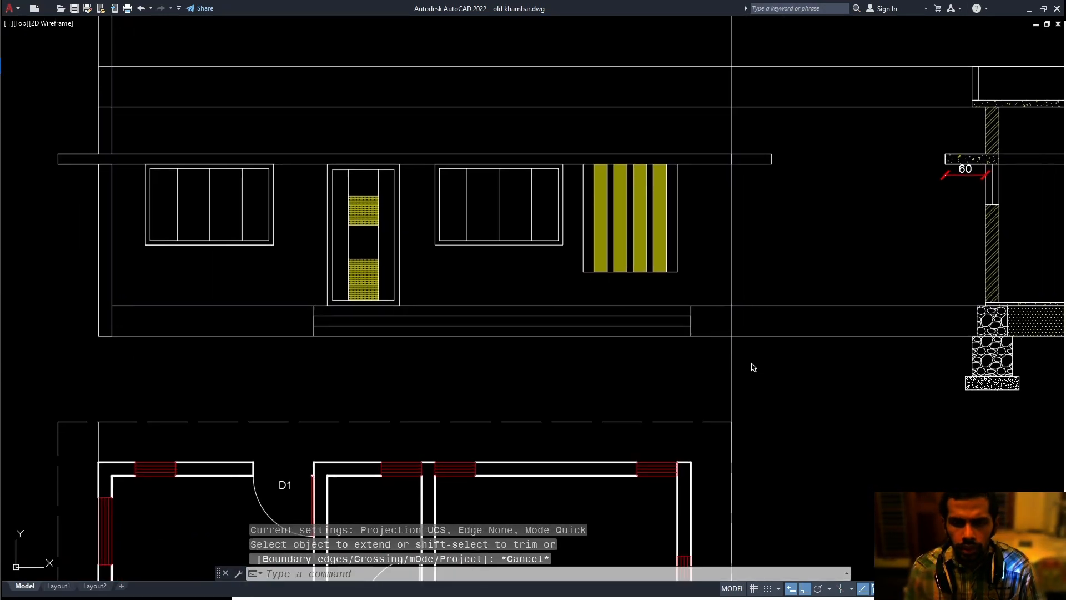
middle_drag(746, 371, 744, 376)
click(751, 385)
key(Escape)
click(768, 415)
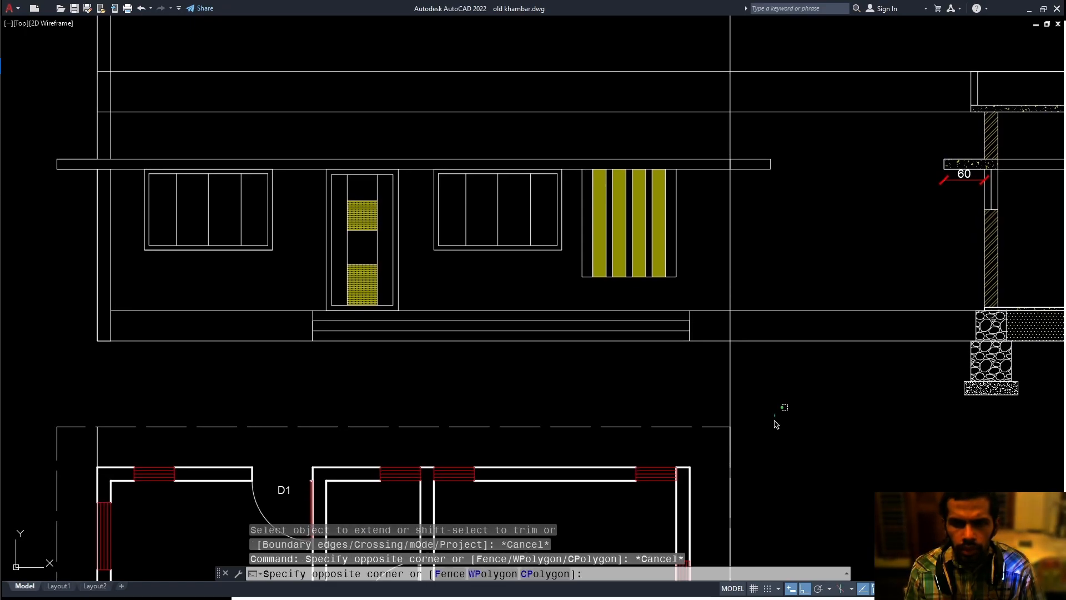
click(782, 426)
click(795, 435)
click(729, 361)
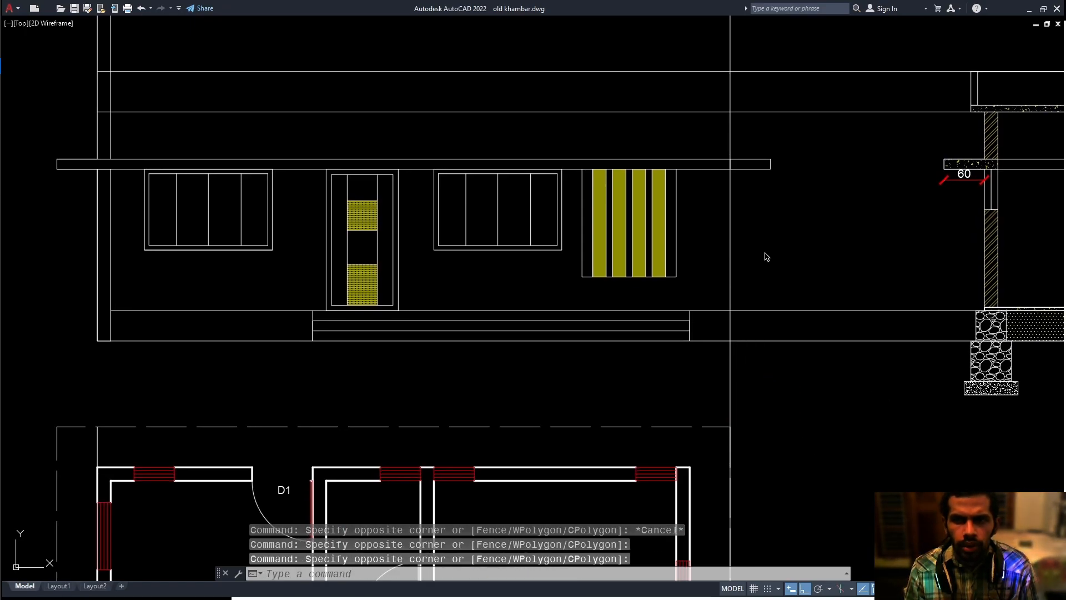
Trim the vertical projection line between the elevation's ground line and the dashed outline of the floor plan.
text(tr)
key(Return)
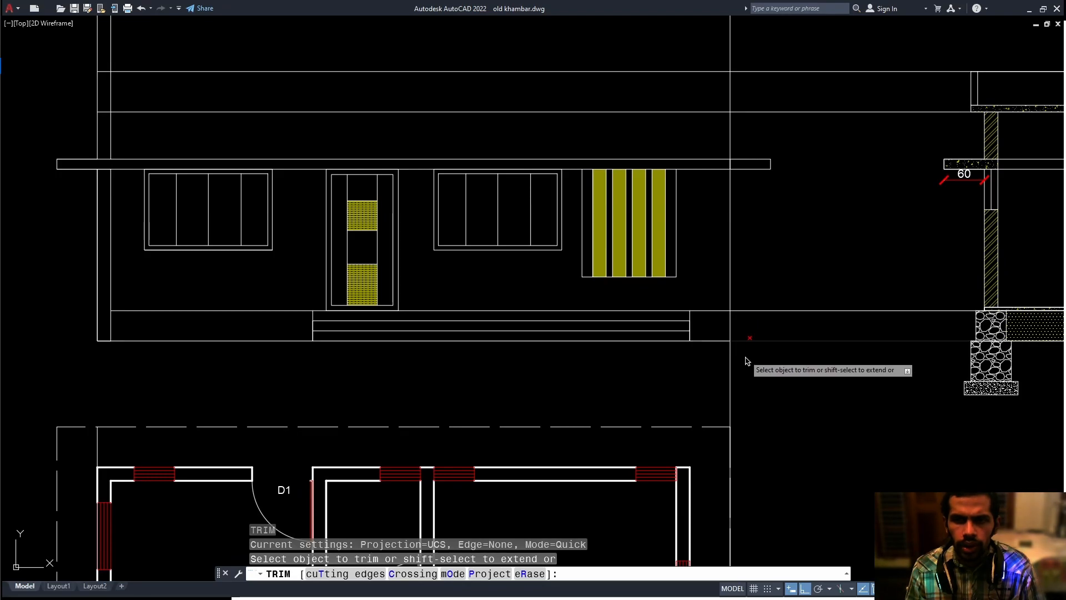
click(748, 364)
key(Escape)
Erase the two vertical construction lines that run down from the plan's dashed outline past the floor plan.
scroll(717, 374, down, 6)
middle_drag(717, 369, 679, 225)
scroll(678, 225, down, 2)
click(757, 447)
click(487, 469)
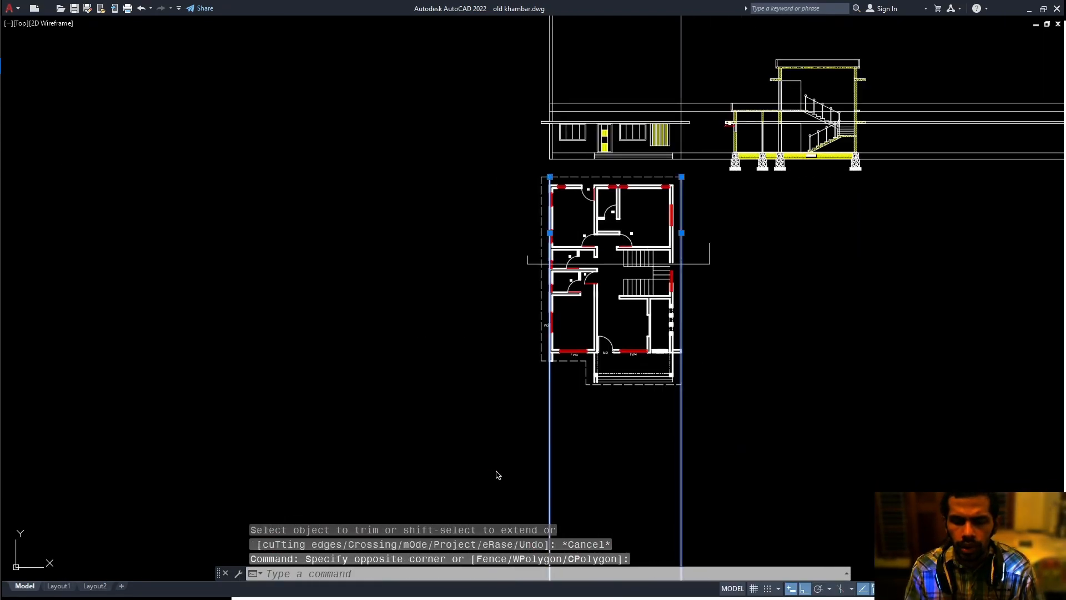
key(Delete)
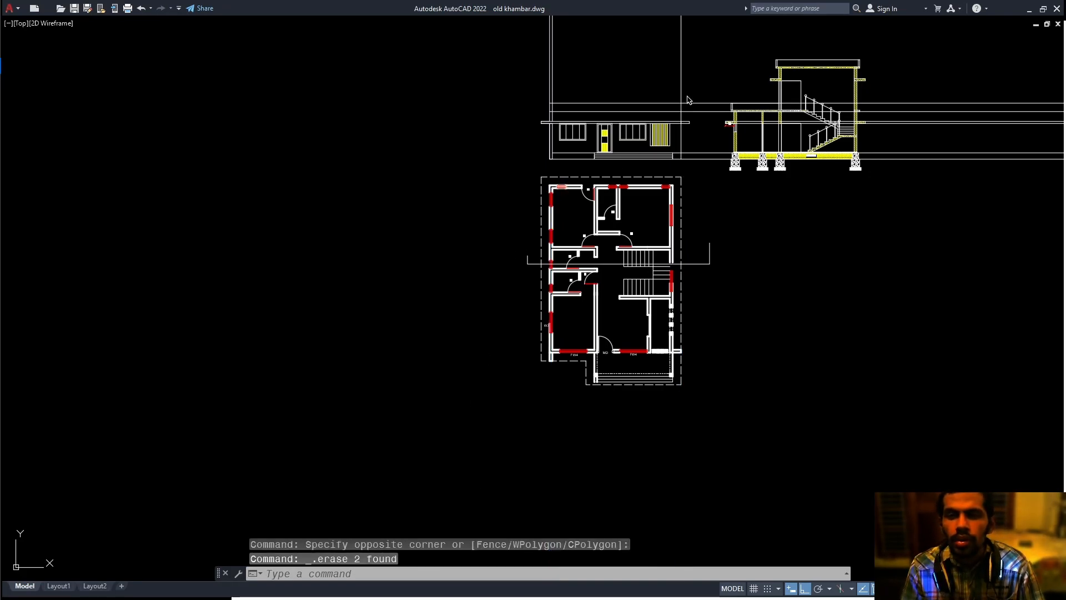
Split the model space into two viewports with the Two: Vertical configuration.
scroll(689, 100, up, 6)
mouse_move(609, 243)
middle_down()
mouse_move(699, 230)
mouse_move(676, 224)
middle_up()
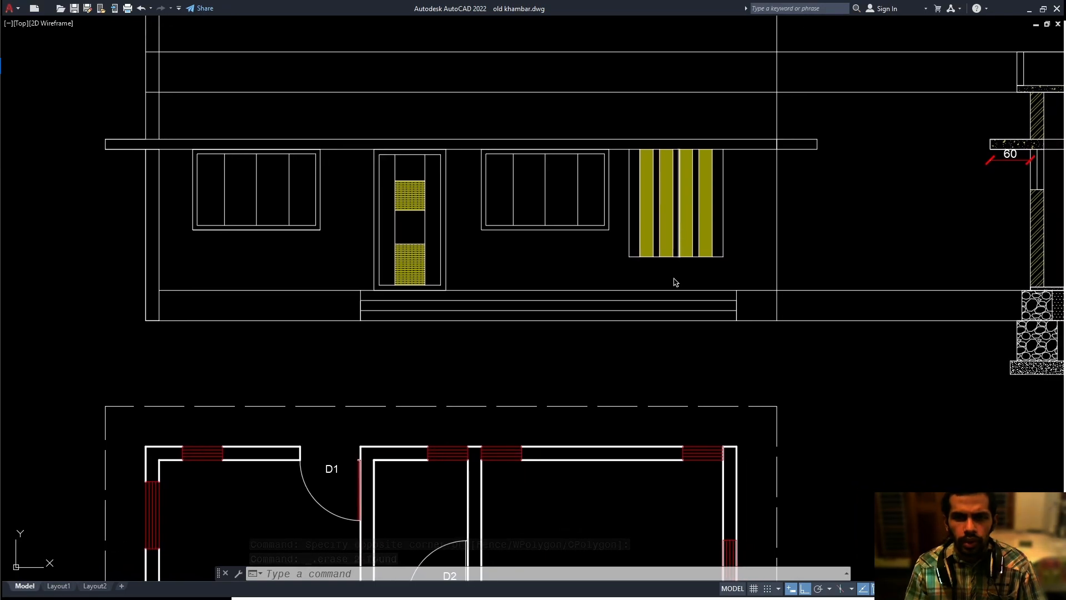
scroll(617, 353, down, 4)
mouse_move(585, 373)
middle_down()
mouse_move(583, 359)
mouse_move(585, 395)
middle_up()
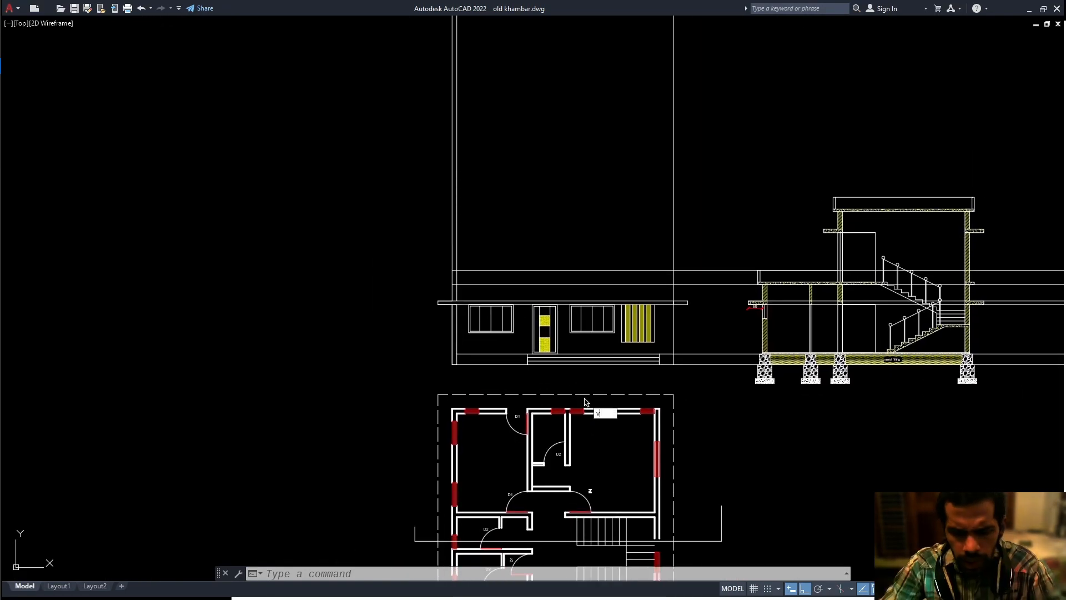
key(Return)
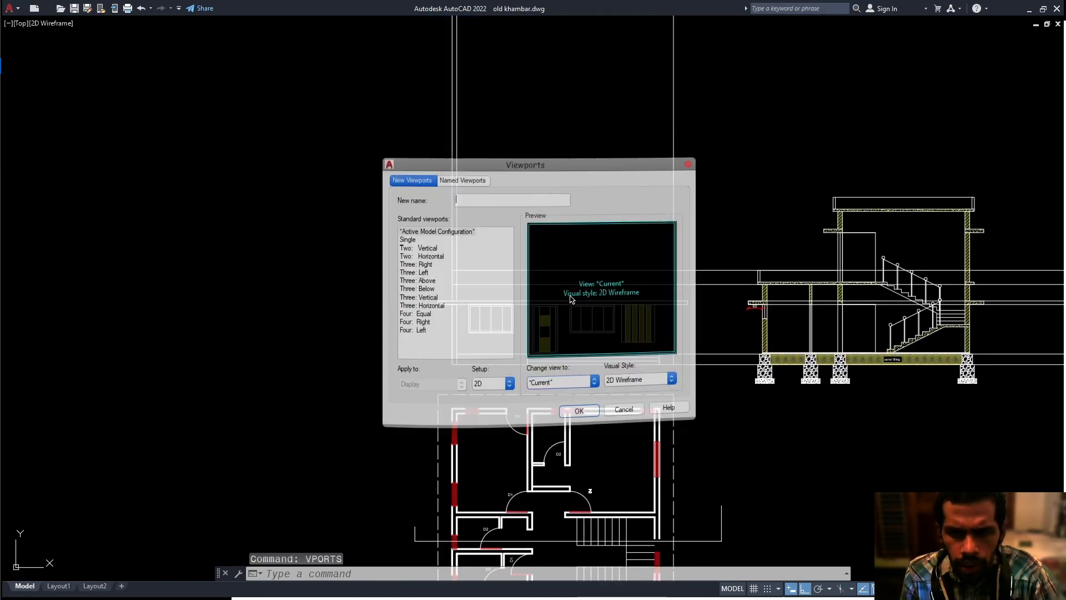
click(421, 265)
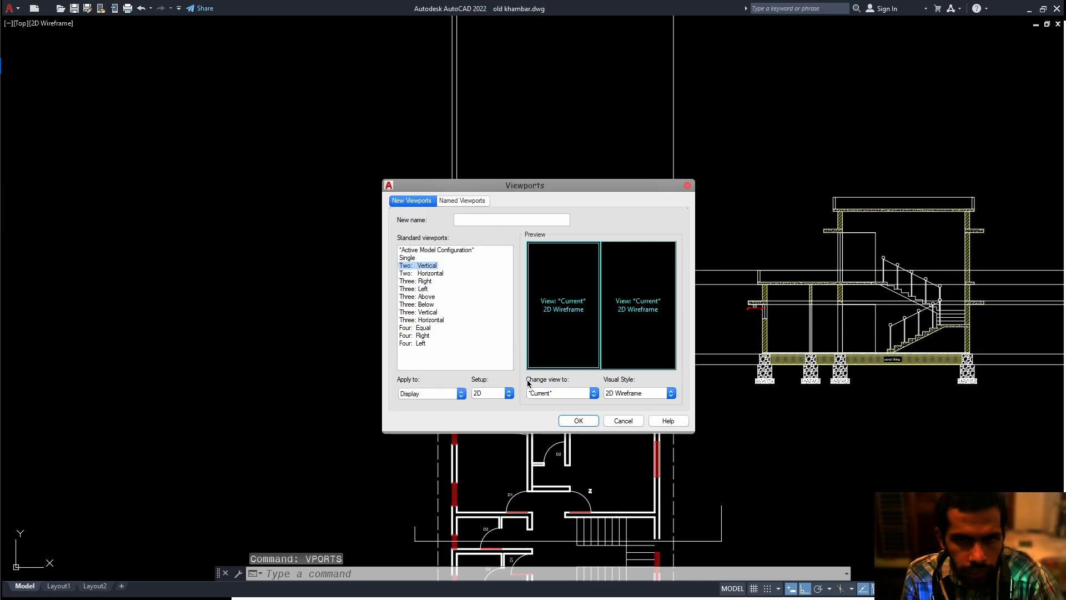
click(578, 421)
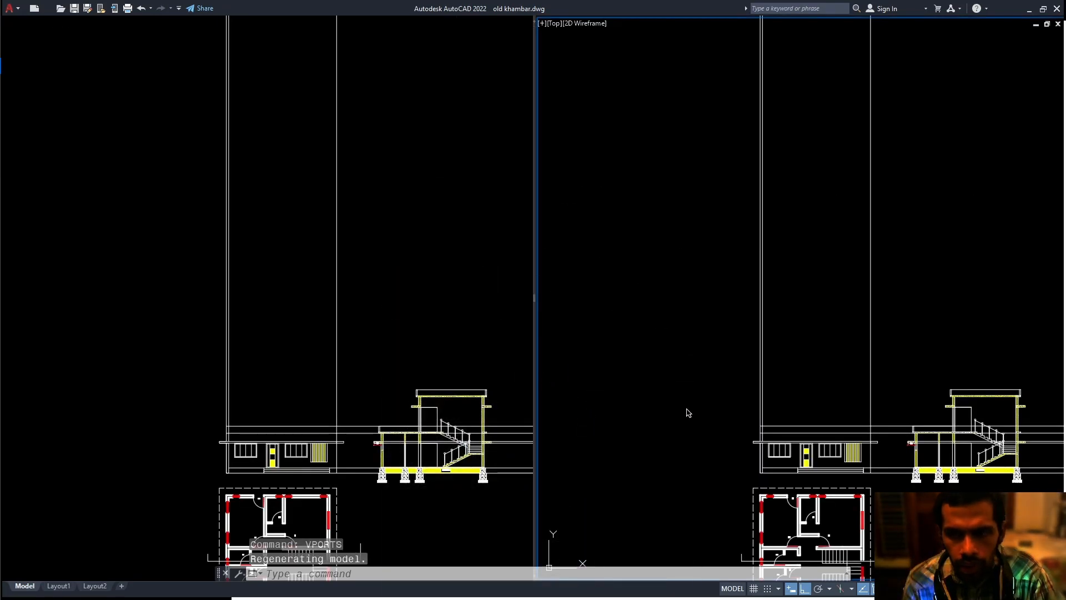
Frame the front elevation in one viewport and shift the divider to give that viewport more width.
click(754, 420)
scroll(832, 455, up, 4)
middle_drag(822, 408, 778, 296)
scroll(773, 250, up, 3)
click(510, 315)
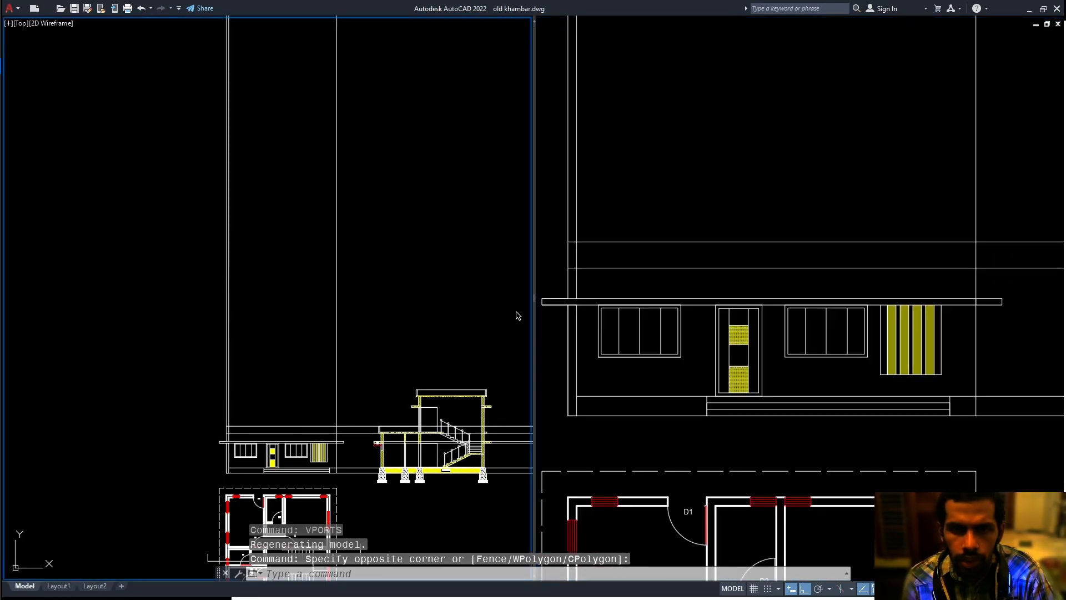
drag(535, 301, 424, 300)
Bring the floor plan's front porch and main door area into close view in the narrower viewport.
click(336, 315)
middle_drag(345, 310, 250, 60)
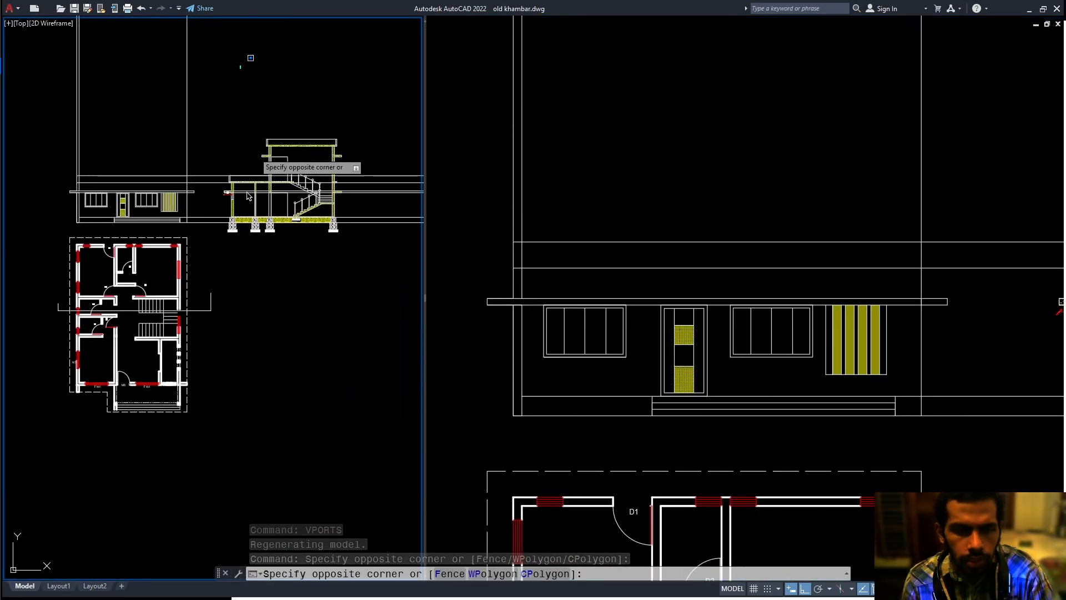
click(224, 243)
middle_drag(212, 302, 285, 284)
key(Escape)
key(Escape)
scroll(192, 371, up, 5)
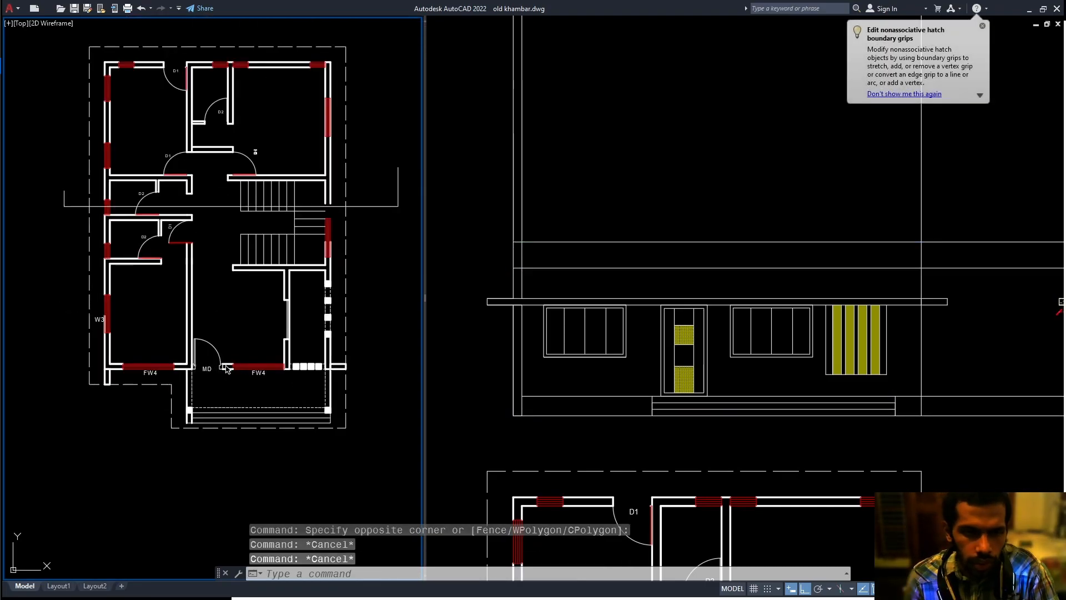
middle_drag(237, 375, 183, 340)
key(Escape)
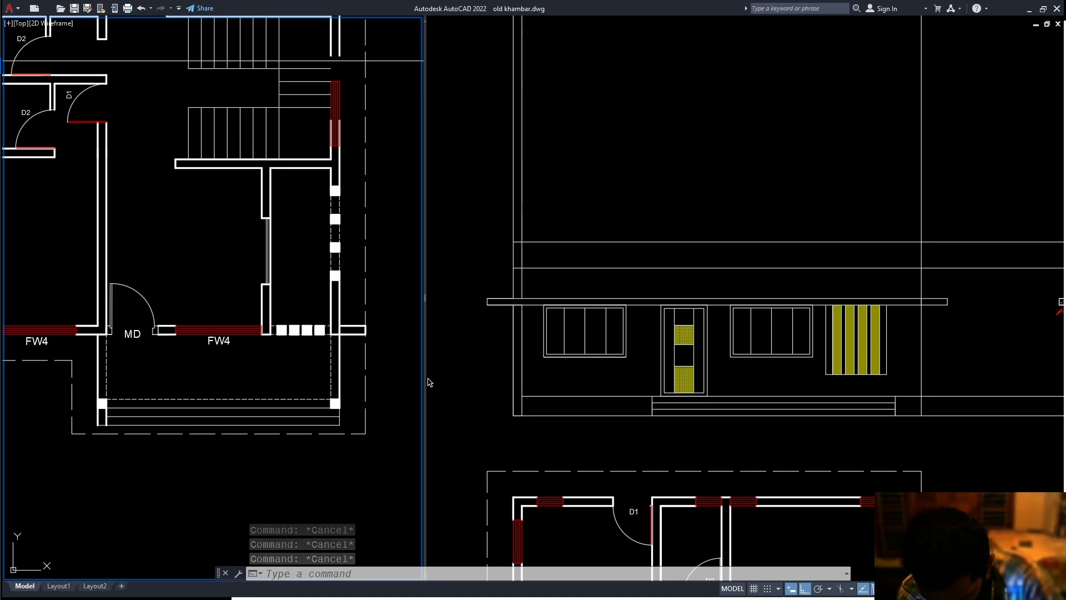
Project vertical construction lines through both edges of the porch wall end beside the main door in the plan.
click(104, 417)
key(Escape)
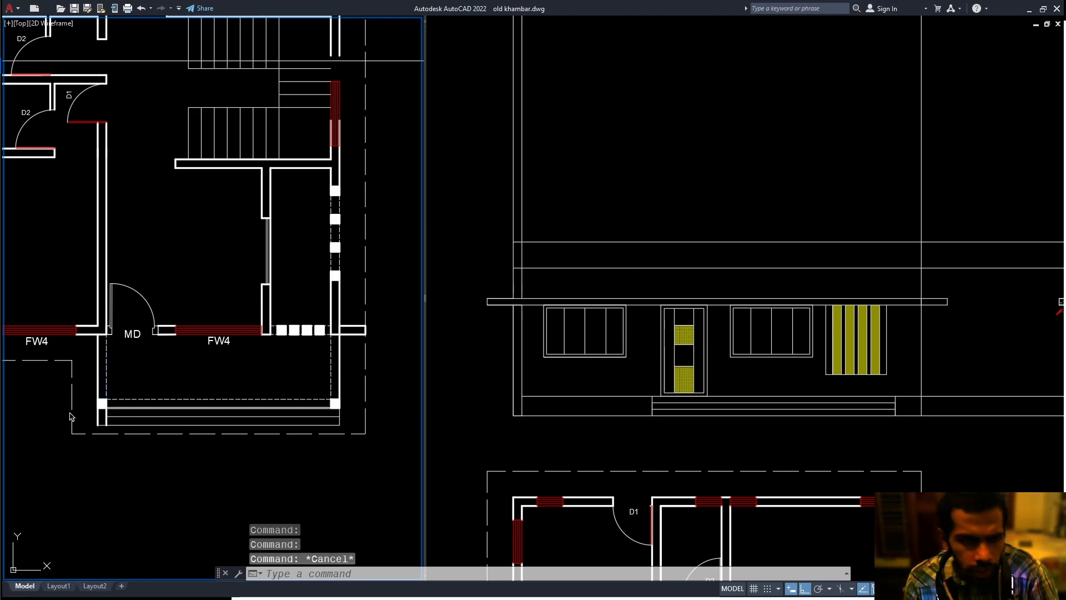
key(Escape)
click(100, 473)
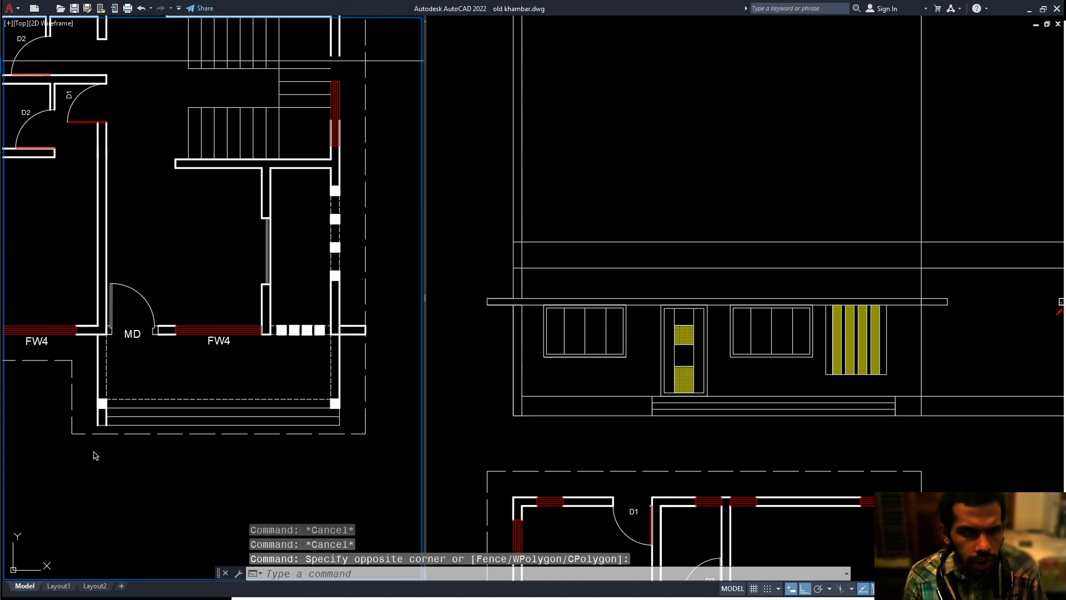
text(xl)
key(Return)
text(v)
key(Return)
scroll(95, 436, up, 5)
click(96, 425)
click(120, 423)
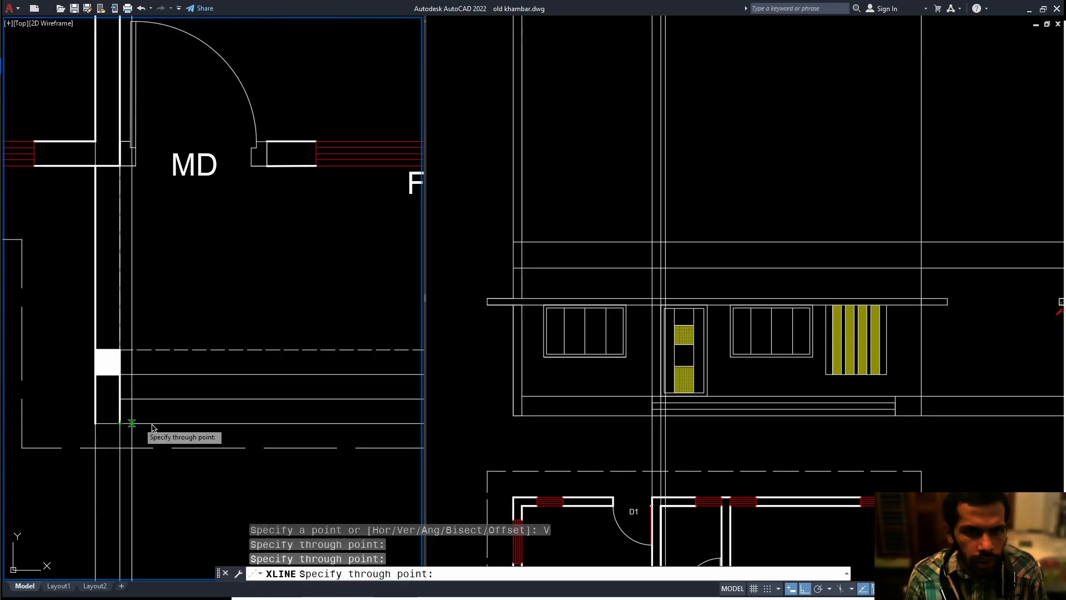
key(Escape)
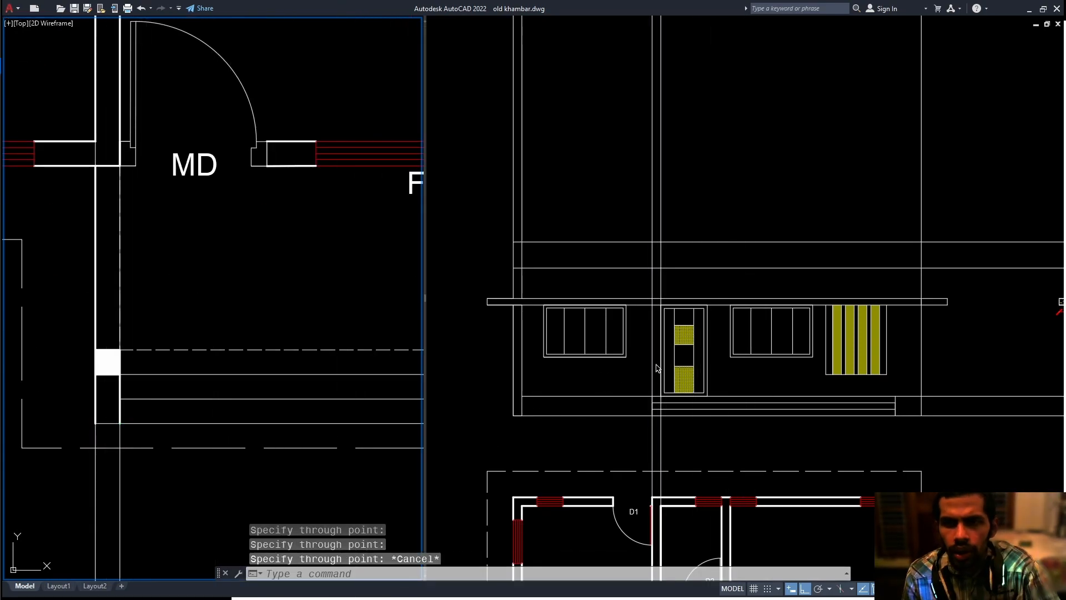
key(Escape)
Draw a rectangle between the two projected lines in the elevation, from the sunshade's underside down to the ground line.
scroll(644, 333, down, 2)
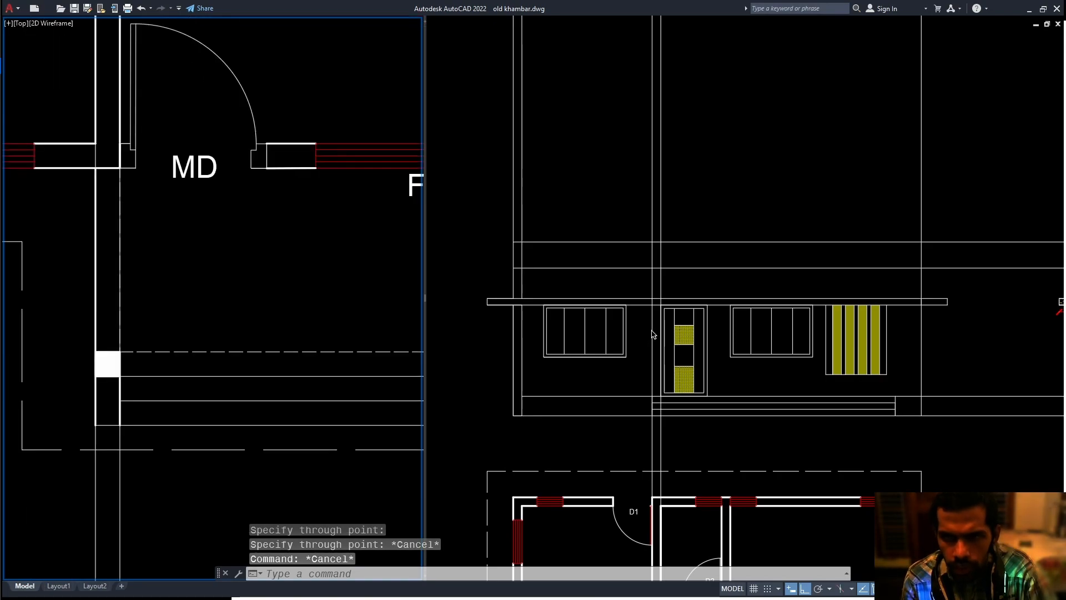
click(648, 354)
scroll(647, 354, up, 3)
text(rec)
key(Return)
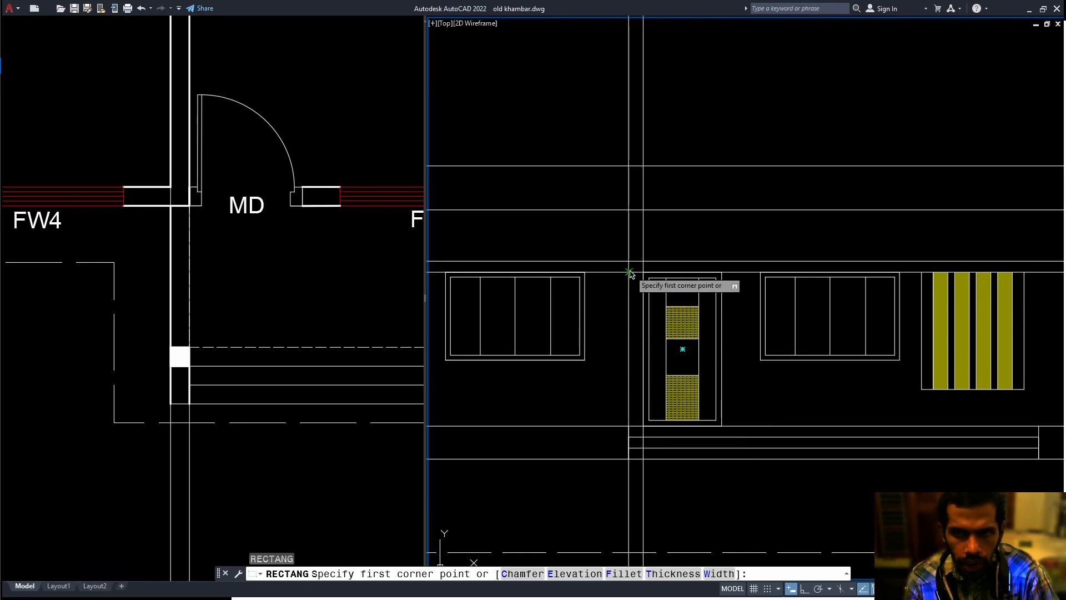
click(629, 272)
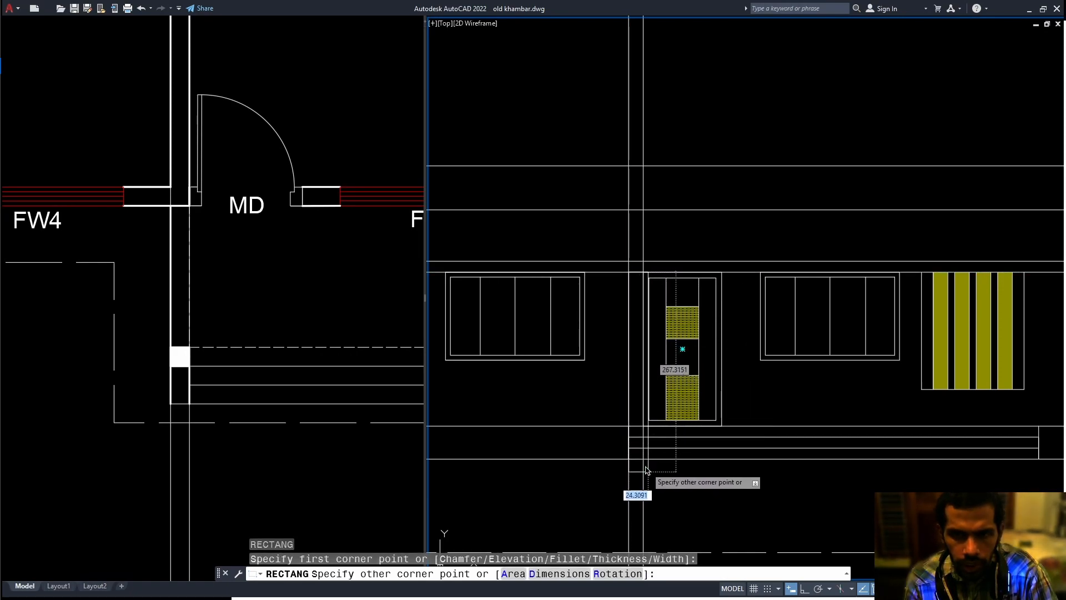
click(642, 459)
key(ctrl+z)
key(ctrl+y)
Erase the two vertical construction lines used for the porch wall rectangle.
click(660, 480)
click(590, 491)
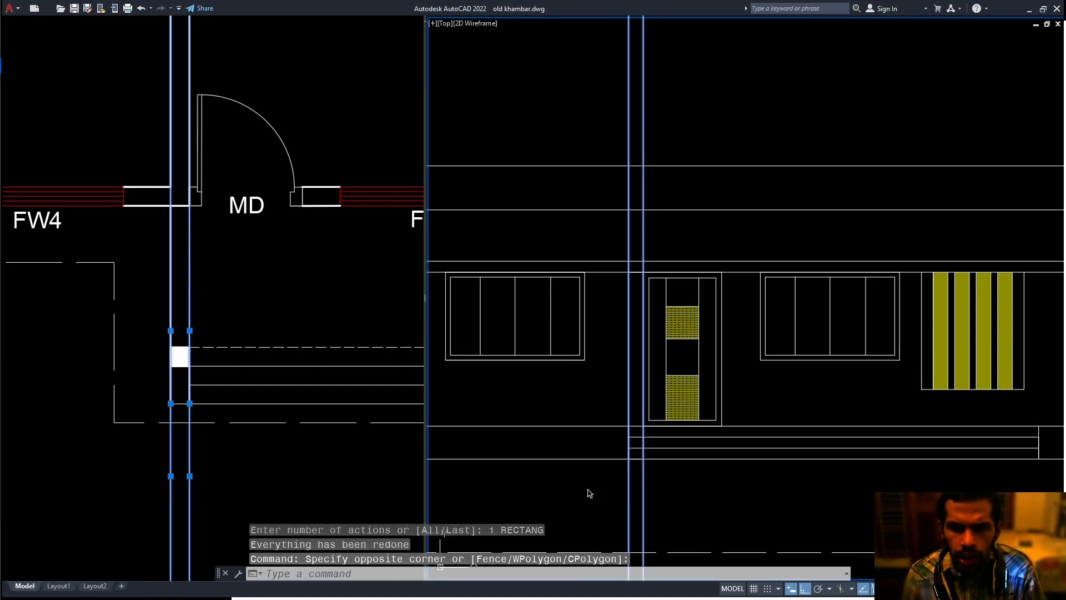
key(Delete)
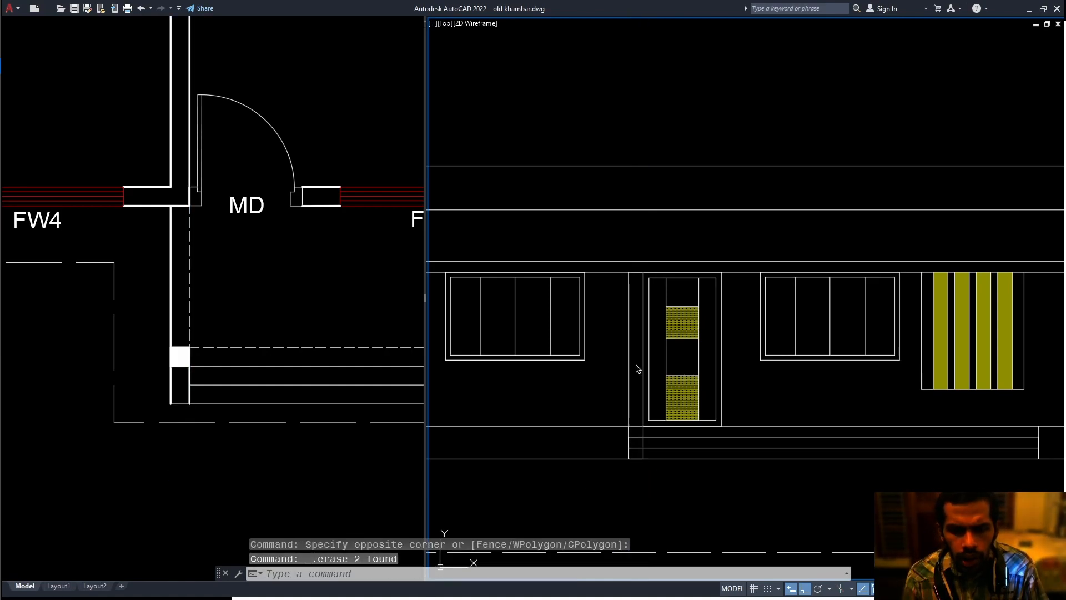
key(Escape)
key(Escape)
Trim the floor line and step lines that cross inside the porch wall rectangle.
scroll(635, 415, up, 4)
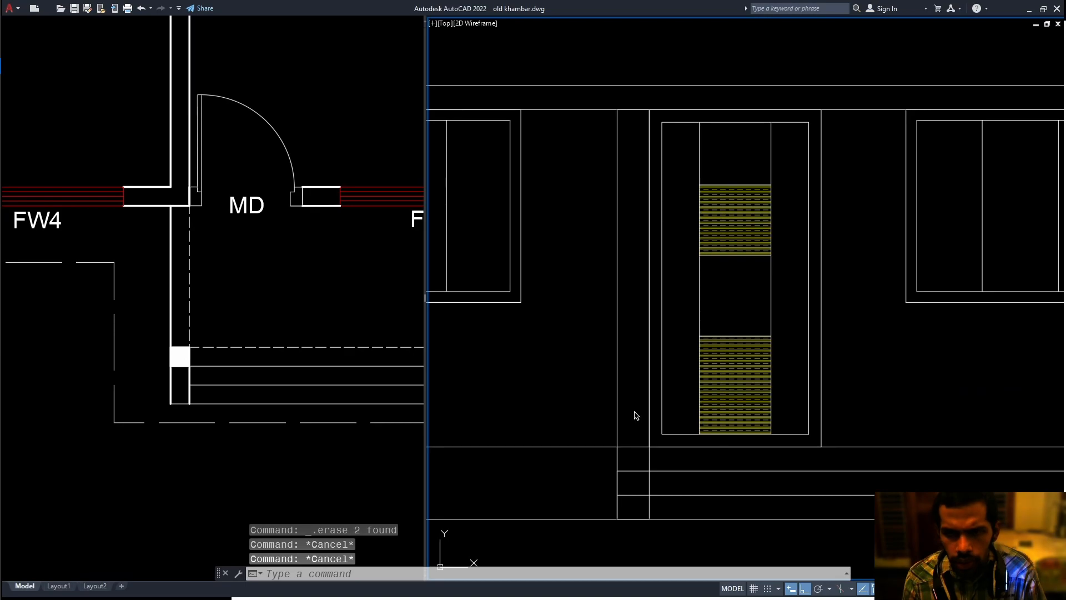
text(tr)
key(Return)
drag(630, 425, 630, 443)
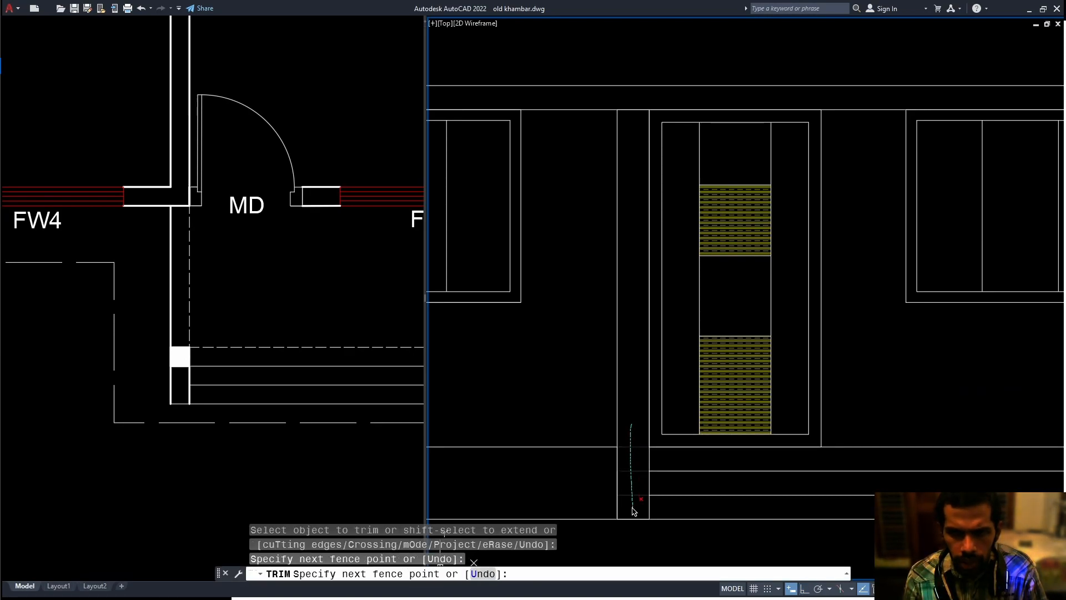
drag(634, 509, 634, 509)
key(Escape)
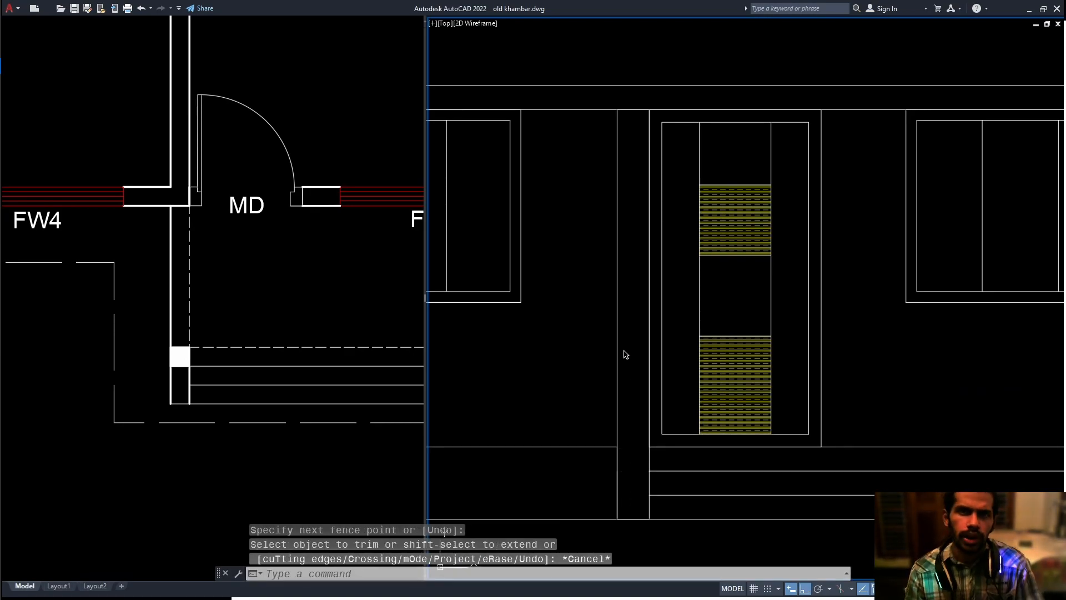
Hatch the porch wall rectangle beside the main door with the yellow DOLMIT pattern.
text(h)
key(Return)
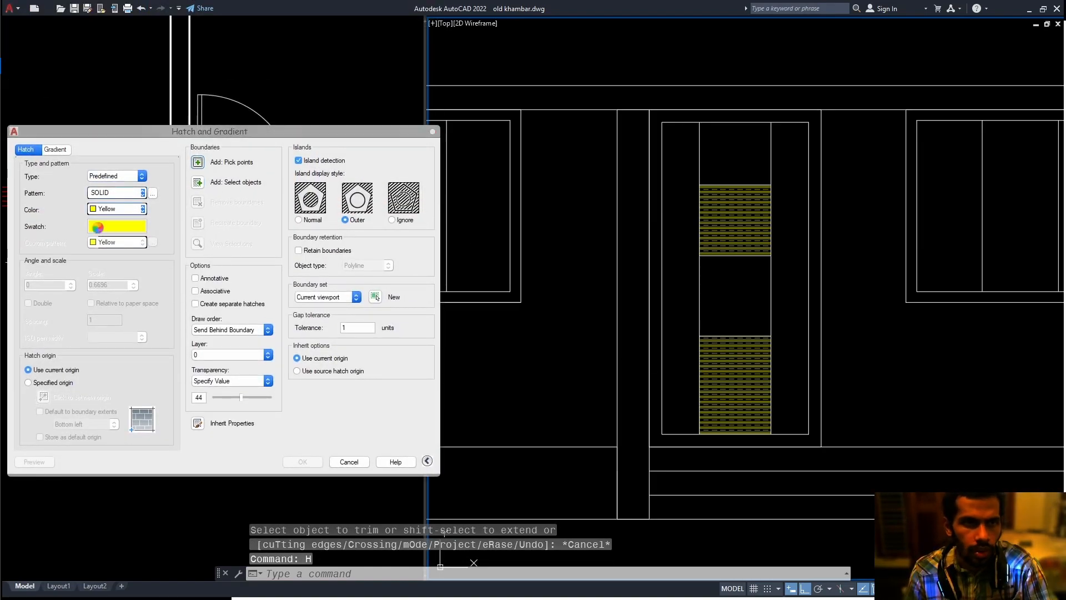
click(97, 228)
scroll(506, 278, down, 3)
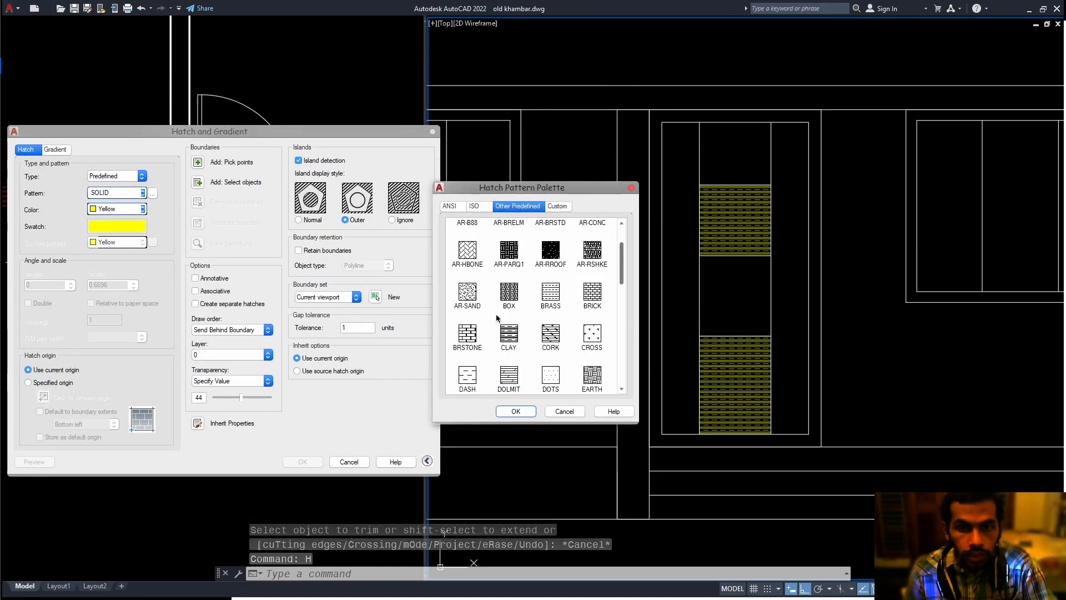
click(508, 314)
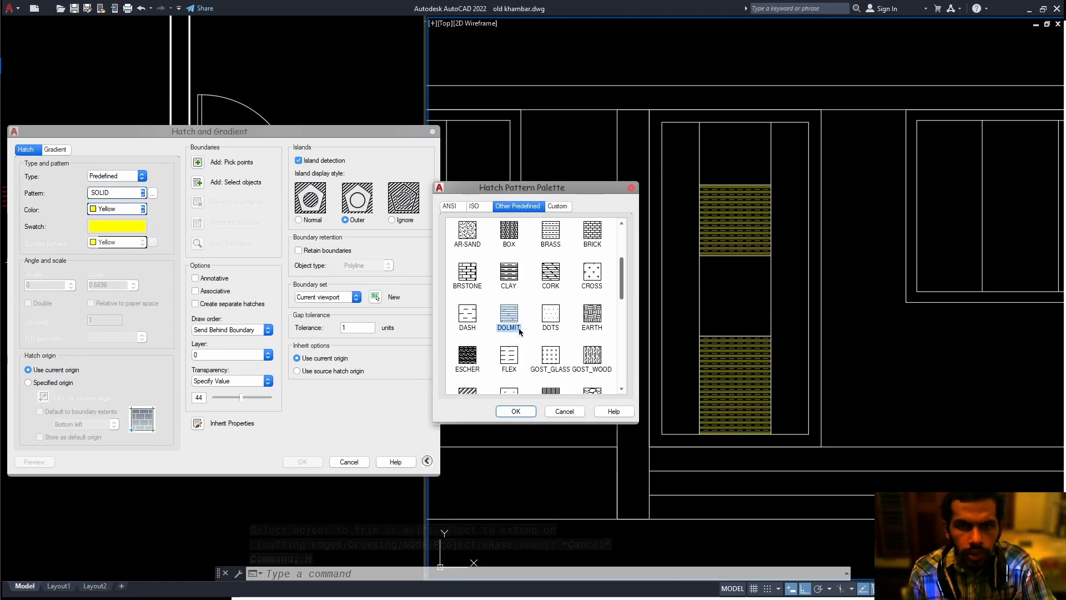
click(516, 411)
click(204, 162)
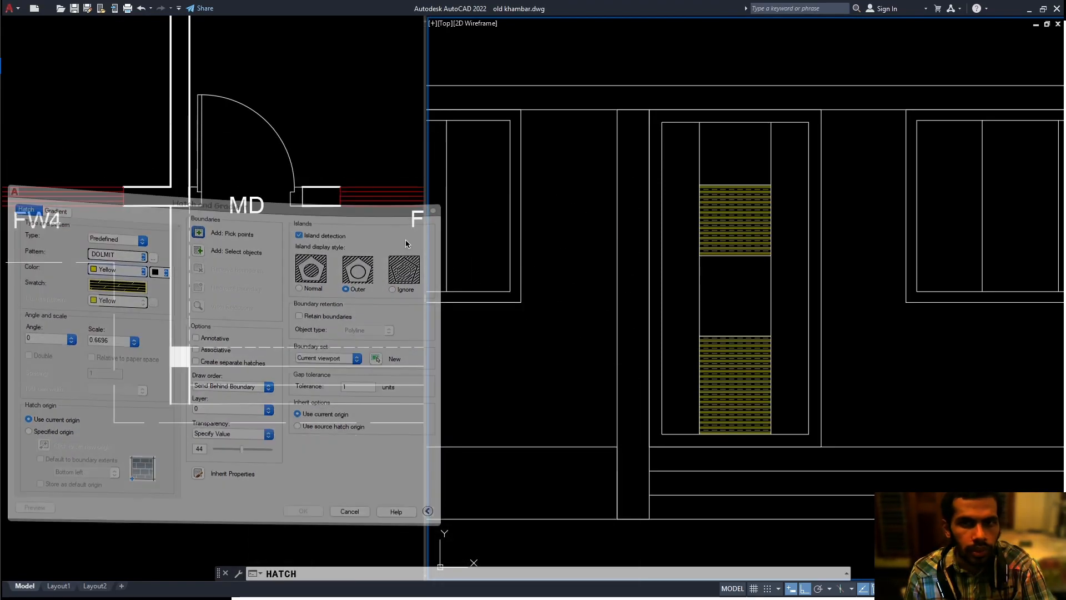
click(641, 284)
key(Return)
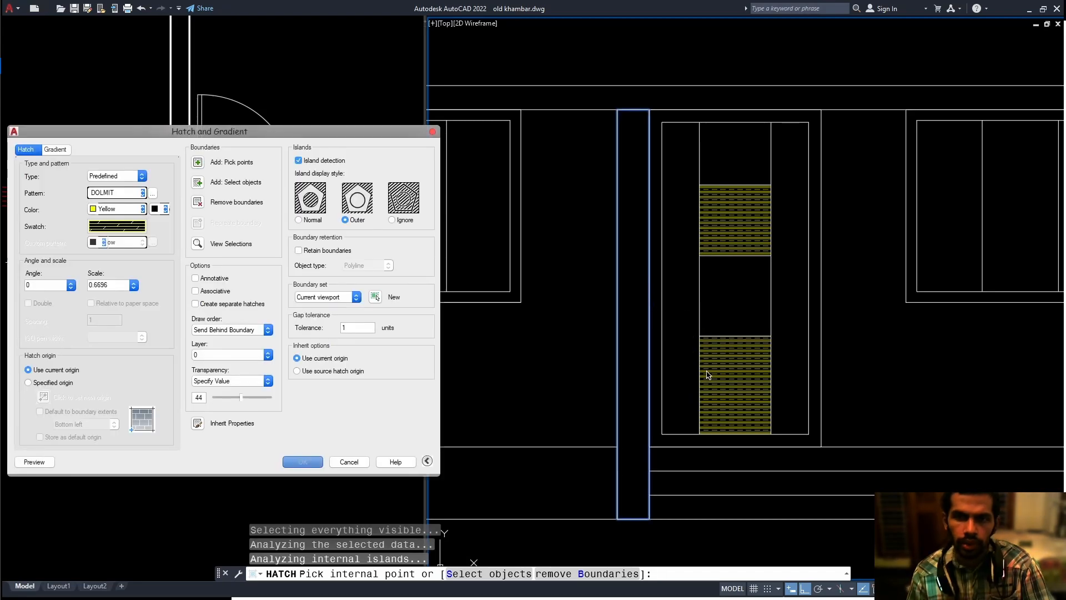
key(Return)
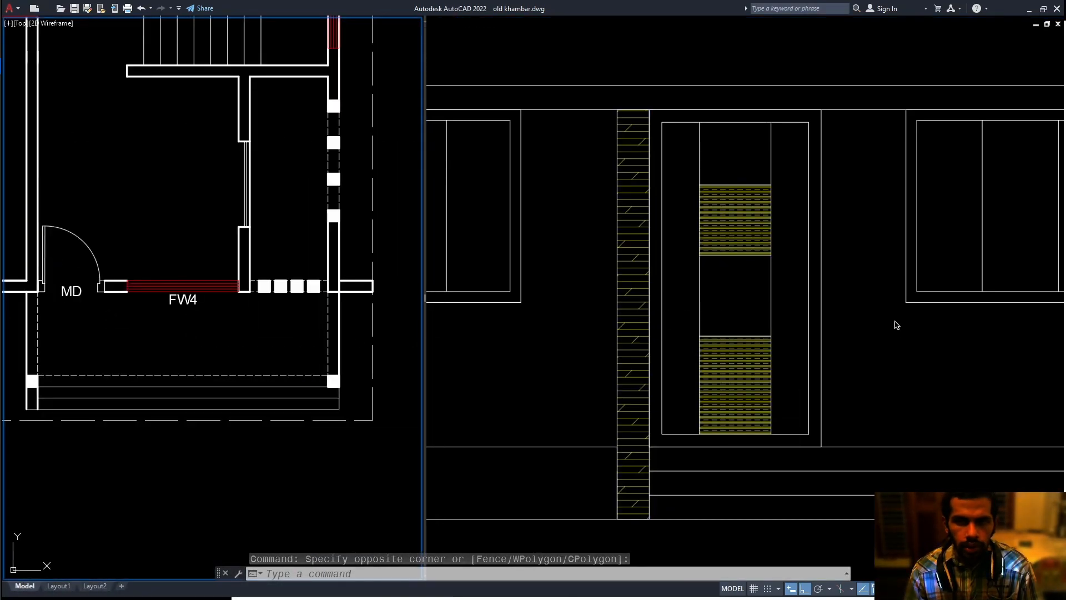
click(283, 336)
click(277, 336)
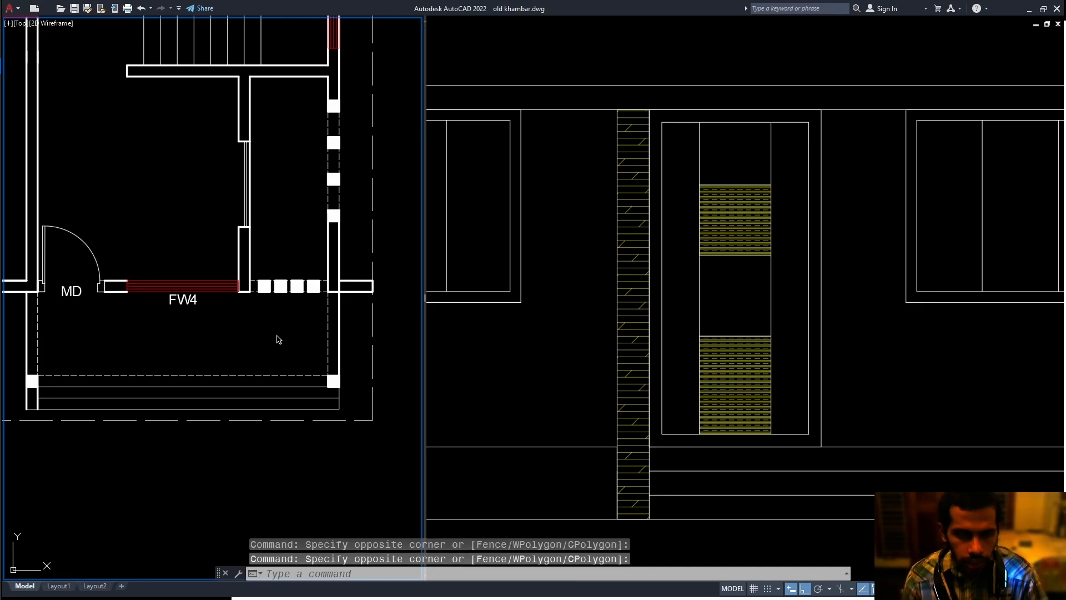
text(m2p)
key(Return)
click(299, 344)
click(249, 349)
Project vertical construction lines through both edges of the porch's other corner pillar, near the four small pillars, into the elevation.
text(xl)
key(Return)
text(v)
key(Return)
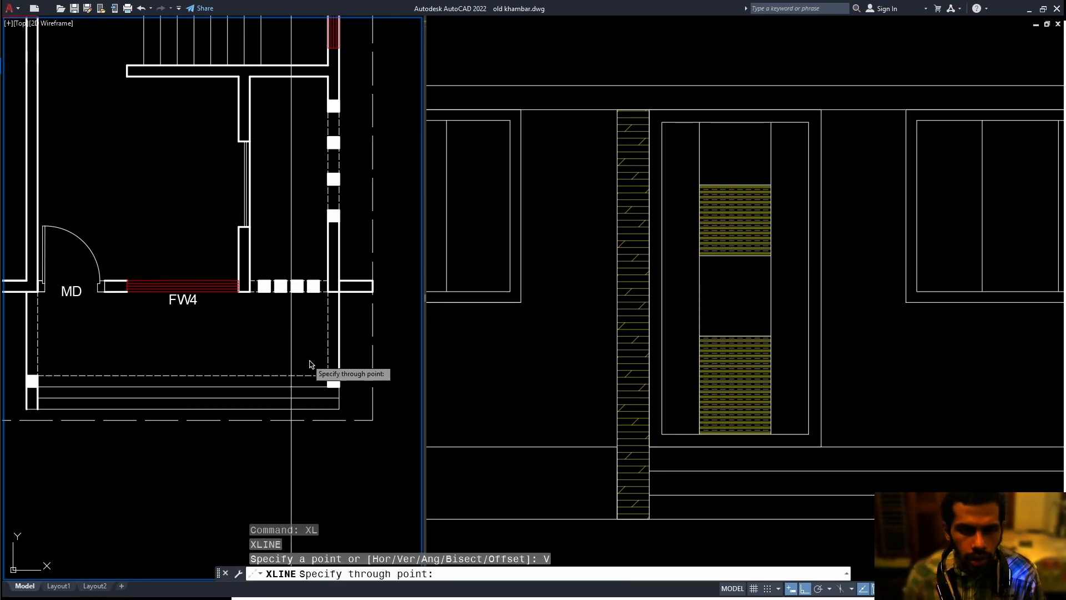
scroll(333, 381, up, 4)
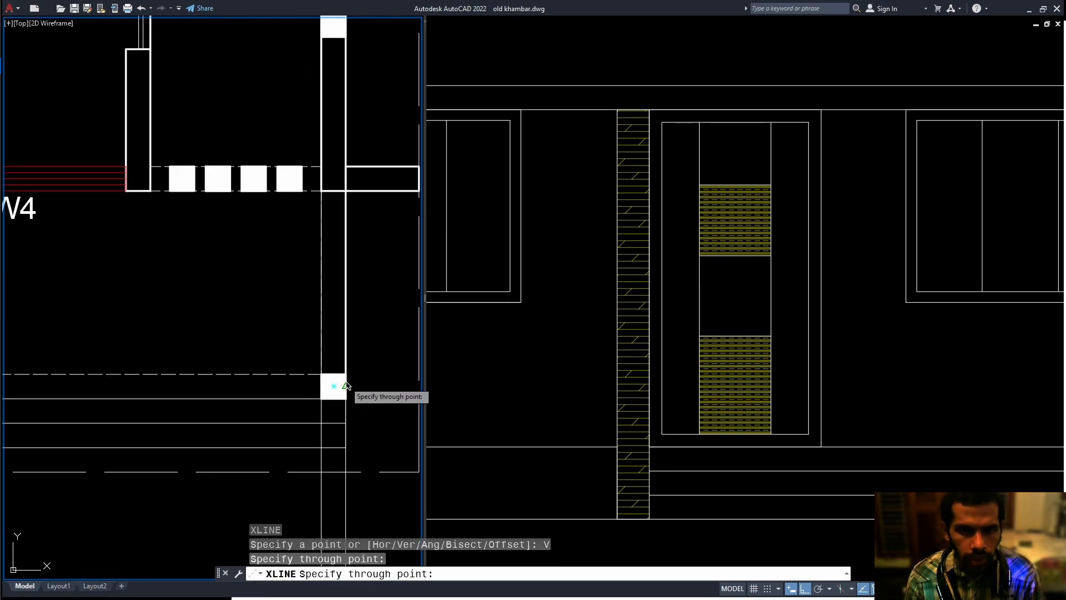
click(345, 381)
key(Escape)
middle_drag(390, 336, 327, 337)
click(801, 329)
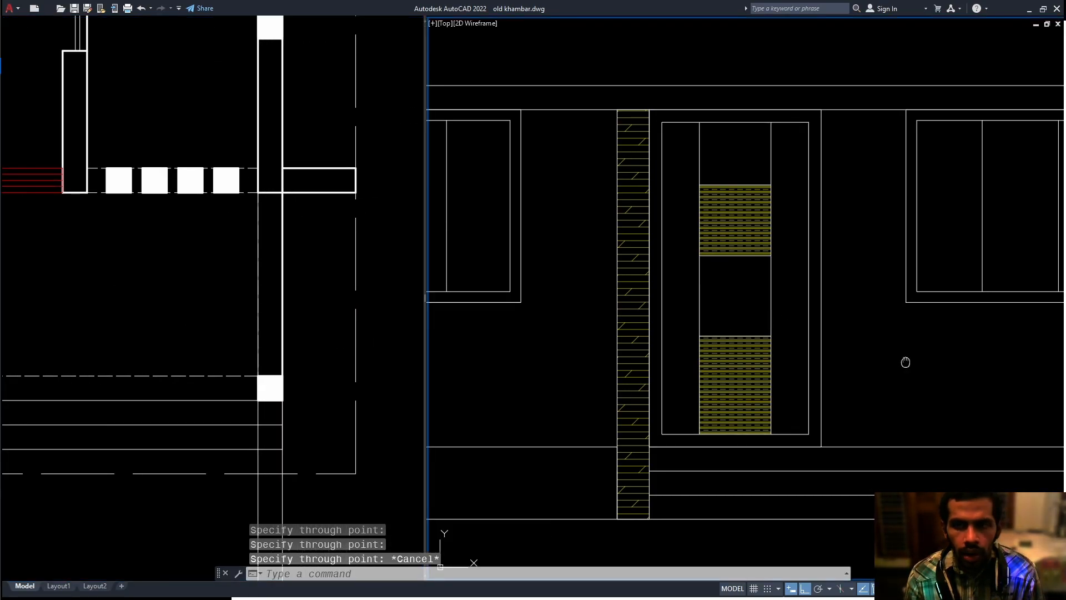
middle_drag(899, 364, 635, 370)
scroll(634, 369, down, 2)
mouse_move(771, 364)
middle_down()
mouse_move(578, 366)
mouse_move(756, 347)
middle_up()
scroll(578, 366, down, 1)
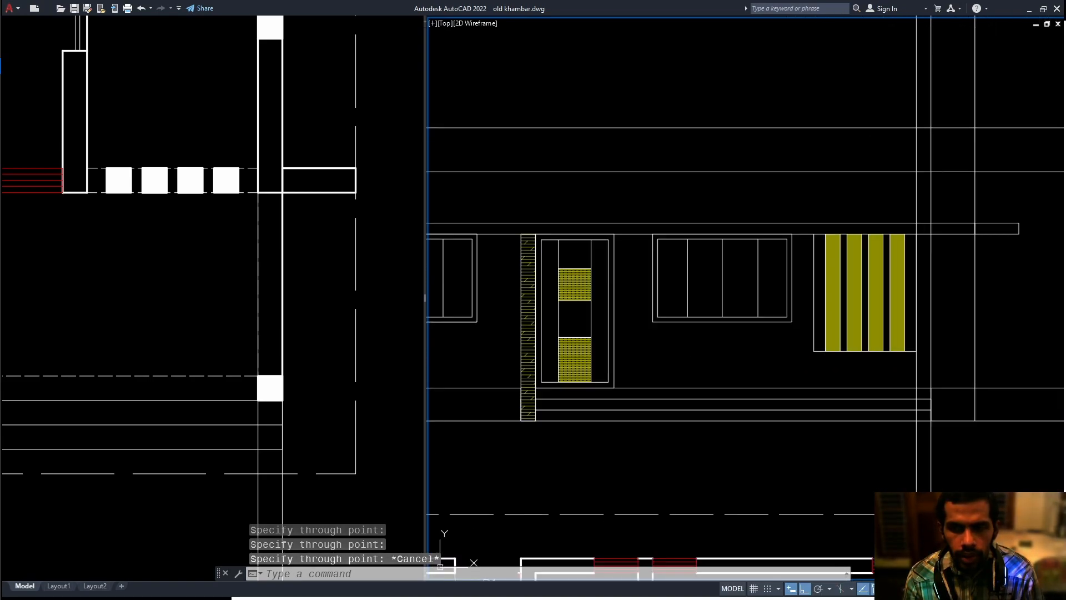
Draw a 20 by 255 rectangle between the two construction lines, from the ground line up to the sunshade's underside, for the corner pillar.
scroll(954, 404, up, 1)
middle_drag(947, 399, 931, 406)
text(rec)
key(Return)
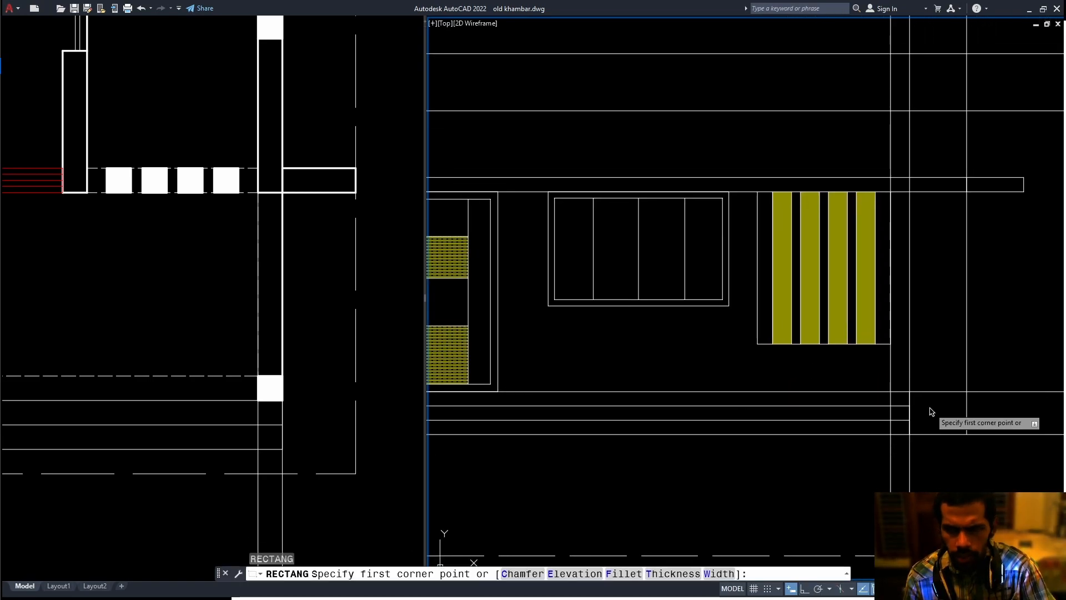
click(909, 434)
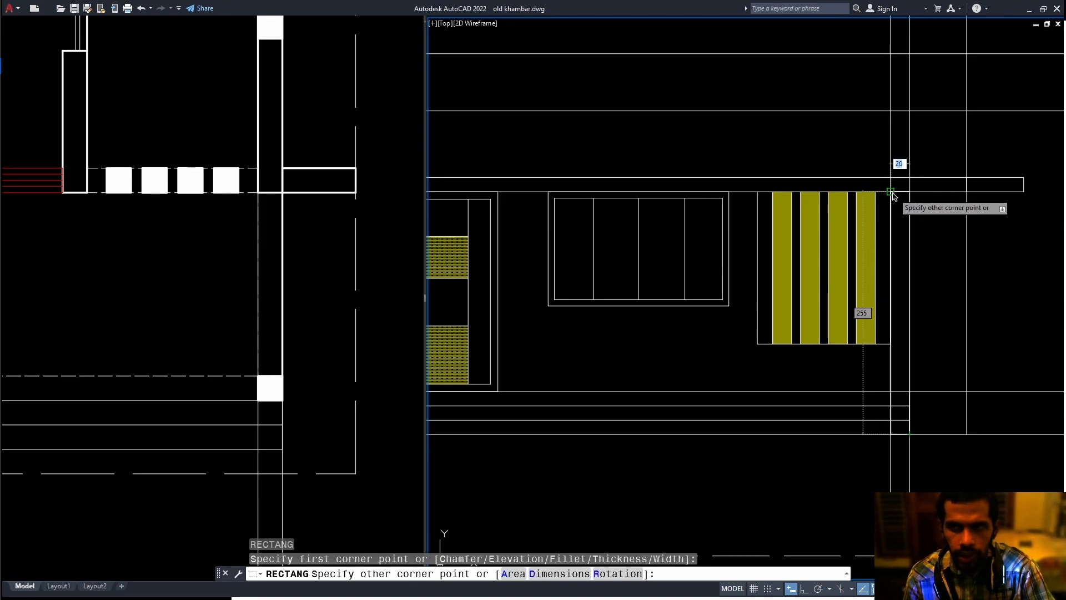
key(Escape)
middle_drag(892, 389, 853, 381)
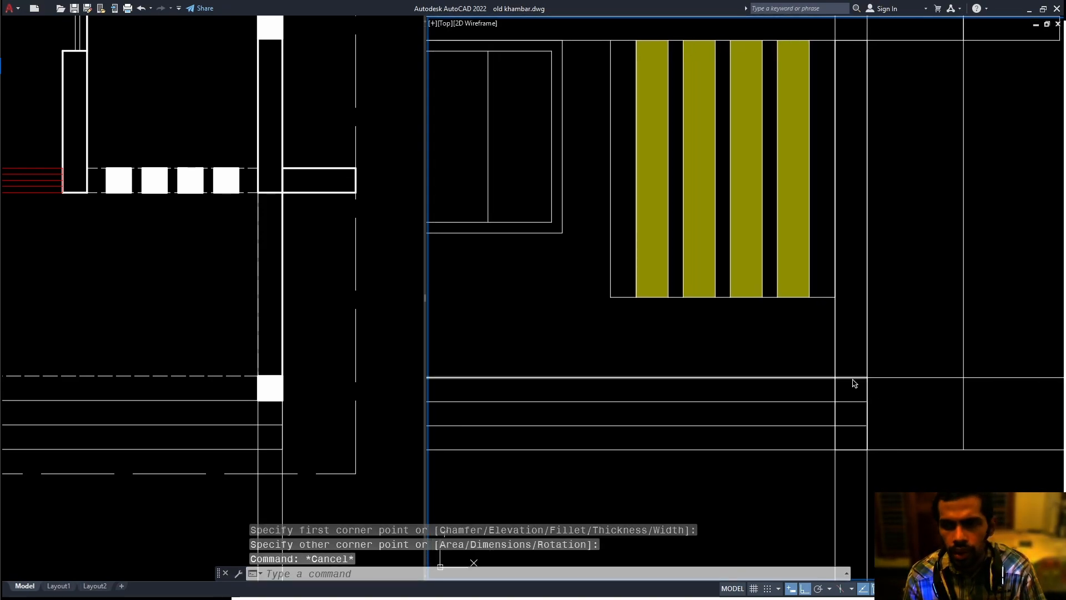
Trim the floor line and both step lines that cross inside the corner pillar rectangle.
text(tr)
key(space)
drag(850, 355, 853, 441)
key(Escape)
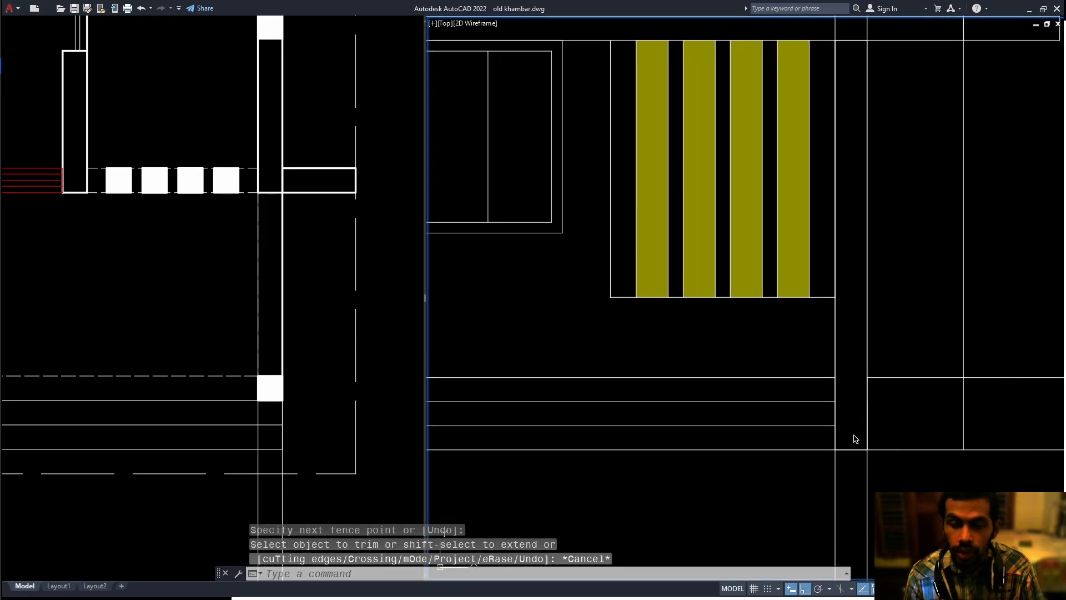
Erase the two vertical construction lines running along the corner pillar's edges.
scroll(855, 439, down, 3)
scroll(873, 388, up, 1)
click(873, 389)
click(785, 398)
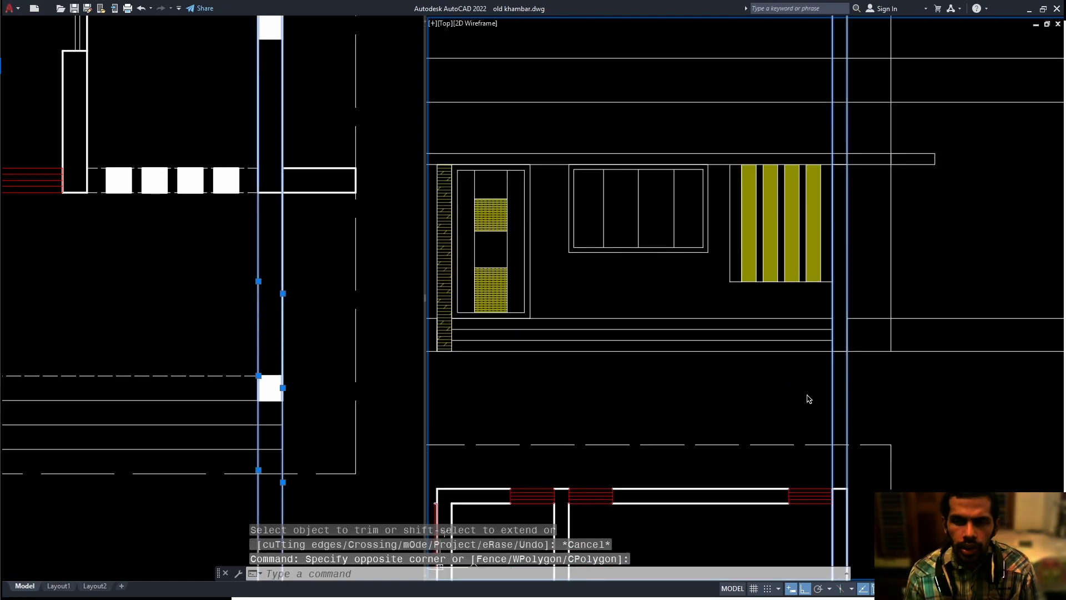
key(Delete)
middle_drag(832, 388, 904, 424)
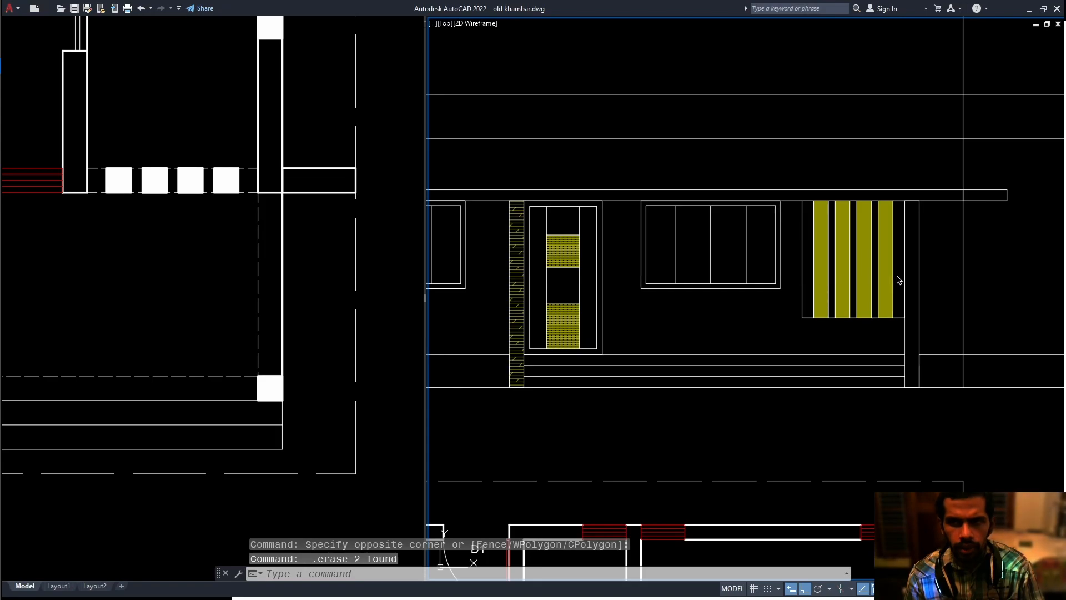
Hatch the corner pillar beside the four small pillars with the yellow DOLMIT pattern, inheriting the properties of the existing porch wall hatch.
text(h)
key(Return)
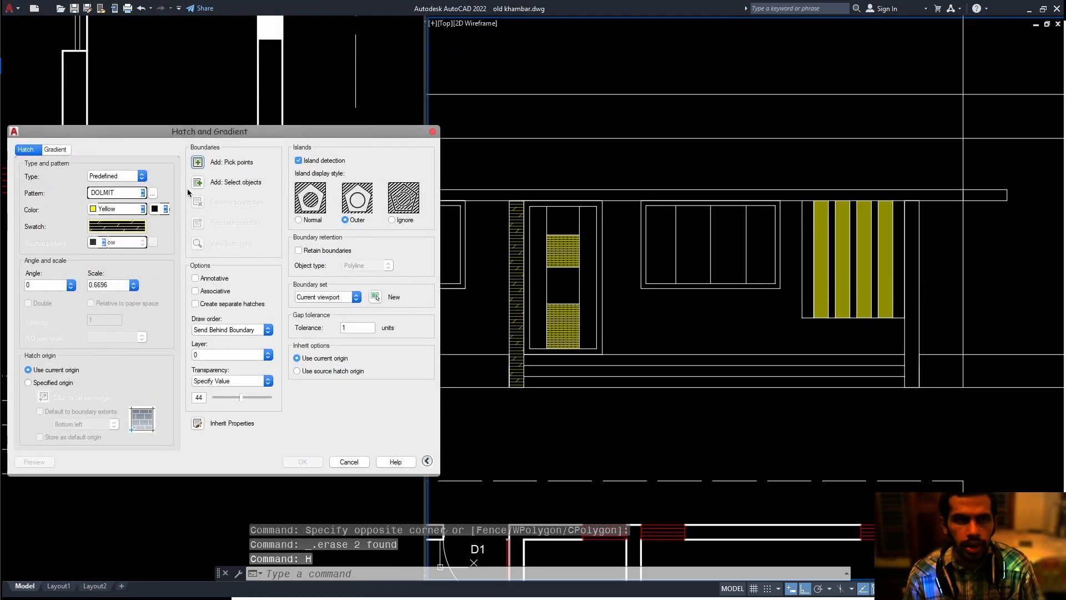
click(205, 422)
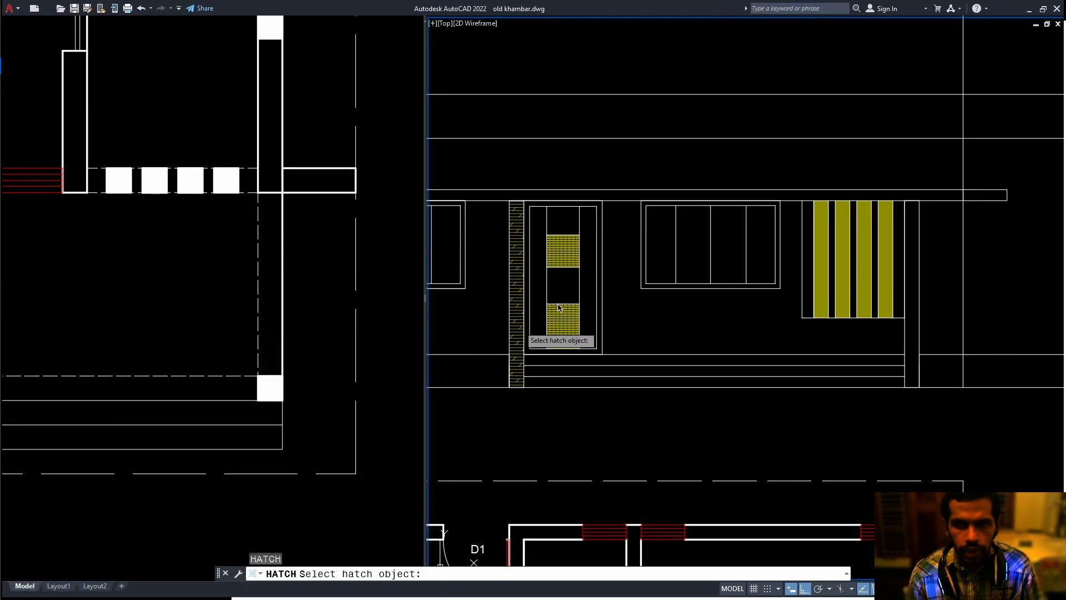
click(544, 313)
click(914, 297)
key(Return)
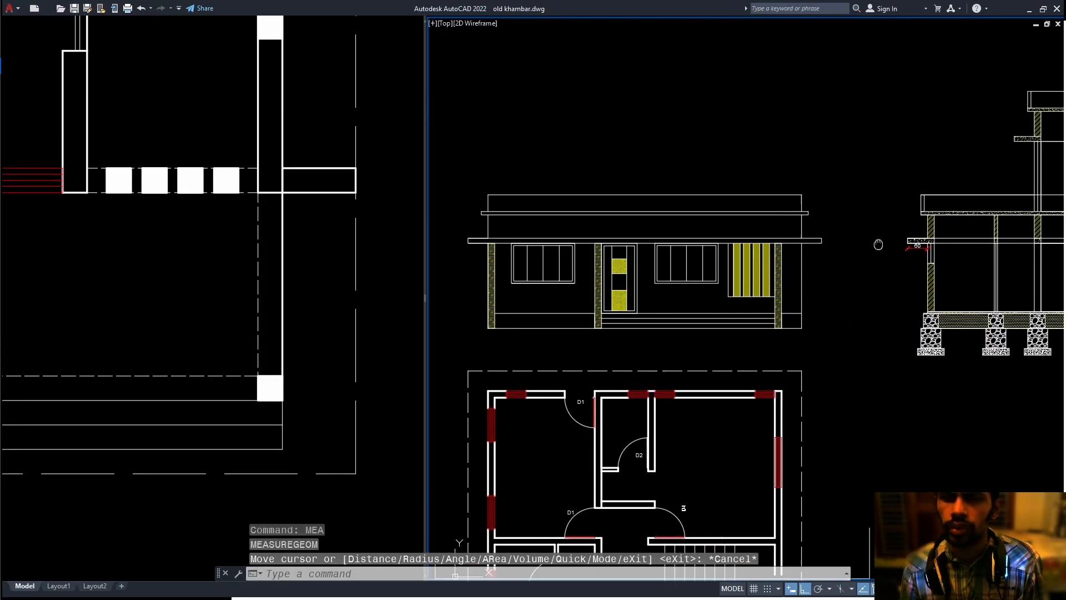
scroll(690, 247, up, 3)
middle_drag(734, 289, 729, 229)
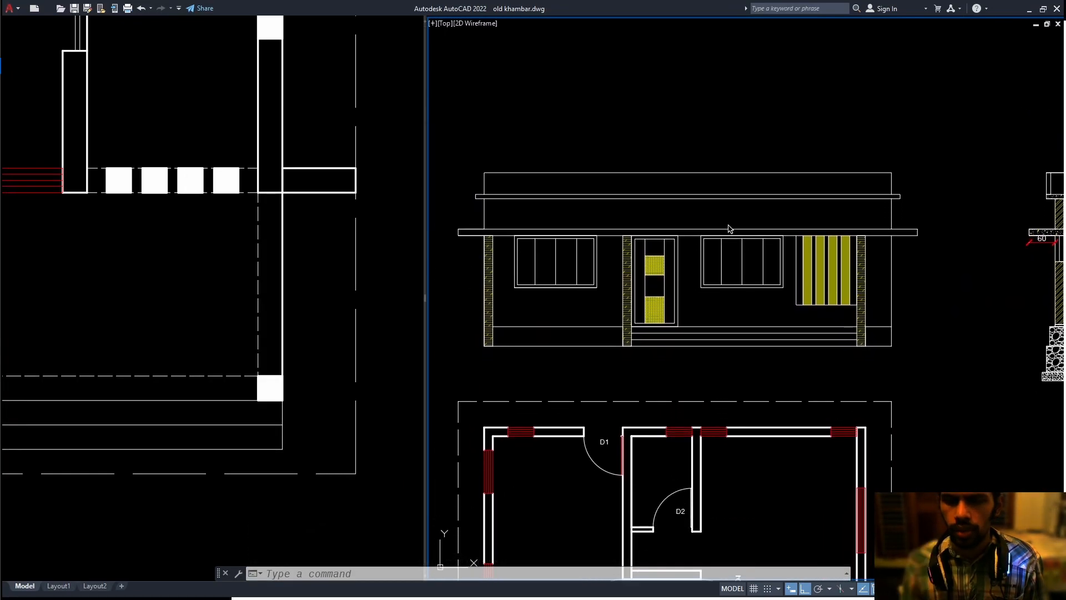